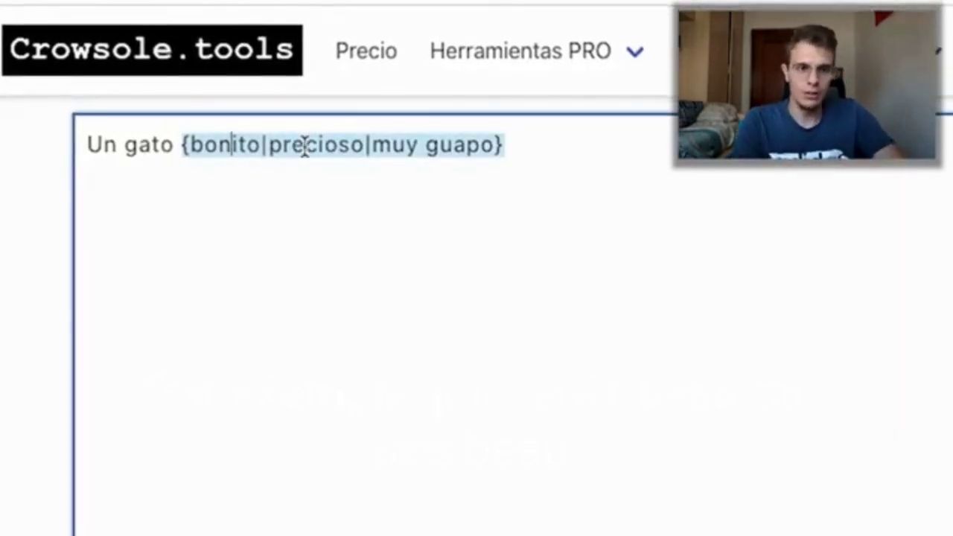
Step: Generate several random variants of the spintax "Un gato {bonito|precioso|muy guapo}" with the spinner
{"action": "left_click_drag", "start_coordinate": [390, 144], "coordinate": [451, 145]}
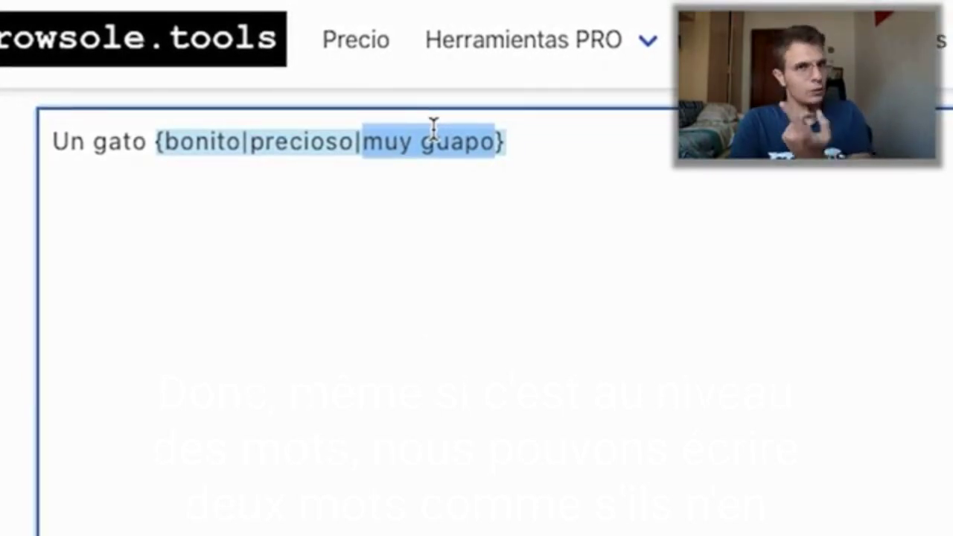
{"action": "left_click", "coordinate": [900, 434]}
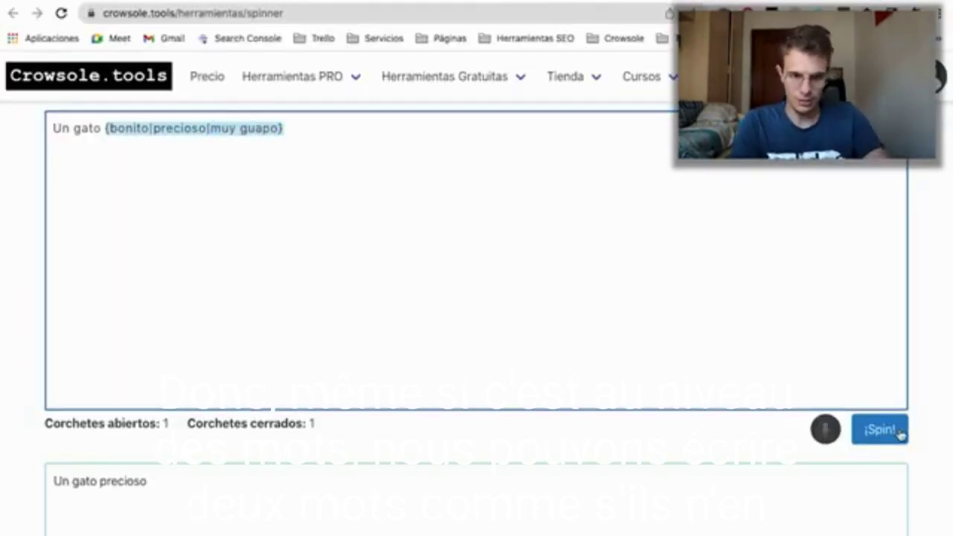
{"action": "left_click", "coordinate": [880, 430]}
{"action": "left_click", "coordinate": [880, 430]}
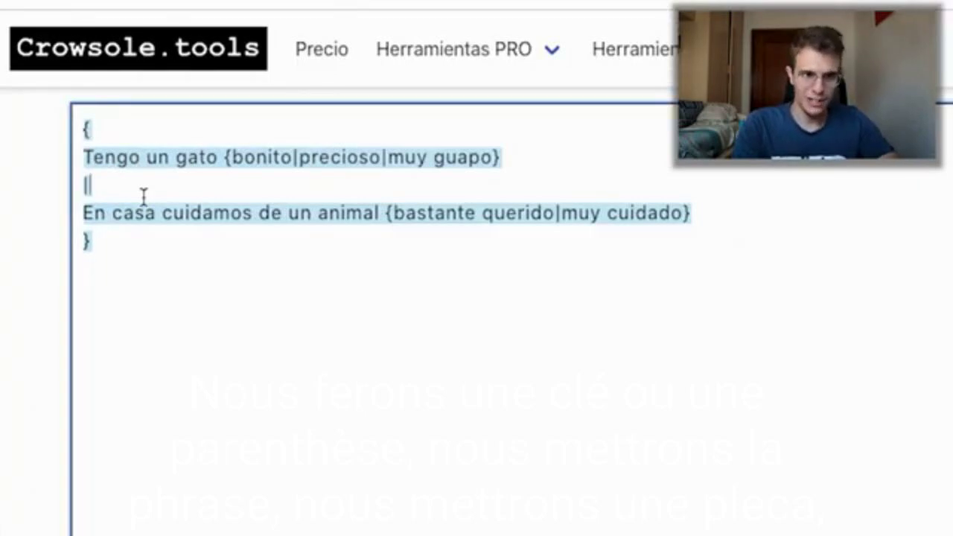
Step: Examine how the braces pair up in the nested spintax about the cat and the animal, and compare the open and closed bracket counts
{"action": "left_click", "coordinate": [109, 232]}
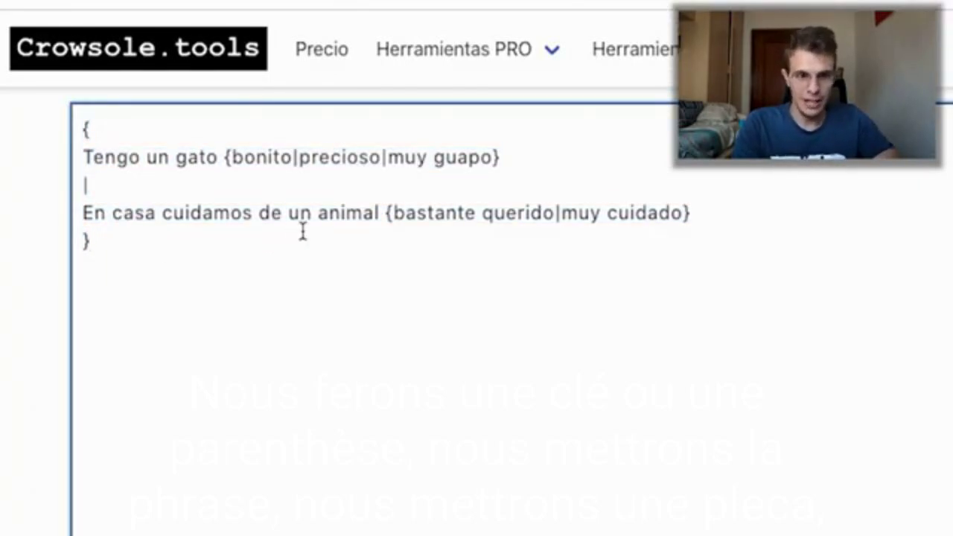
{"action": "left_click", "coordinate": [456, 212]}
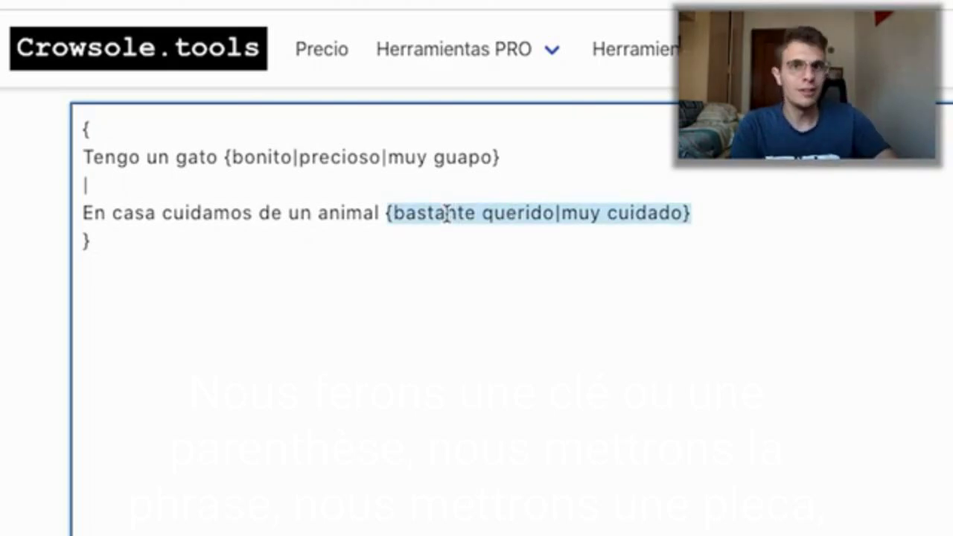
{"action": "left_click", "coordinate": [659, 215]}
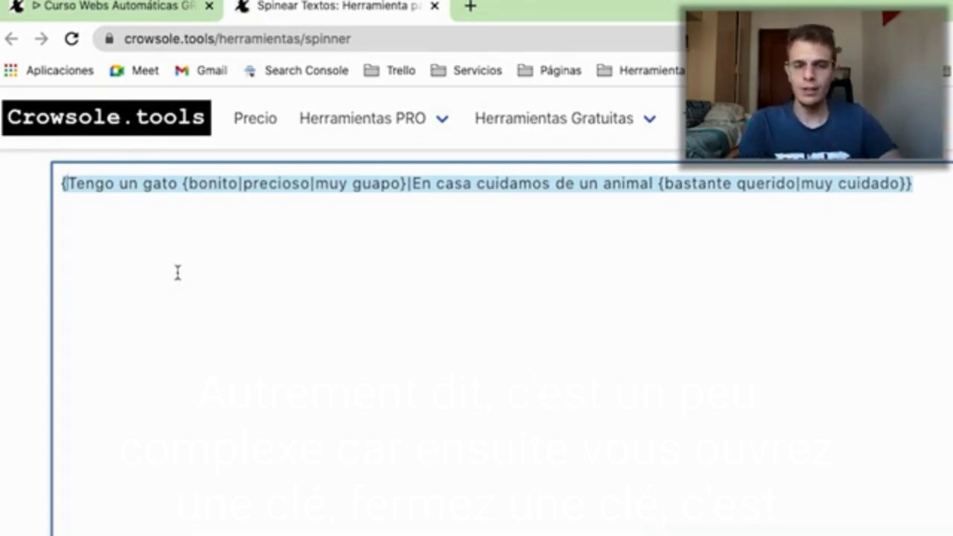
{"action": "left_click_drag", "start_coordinate": [79, 487], "coordinate": [264, 485]}
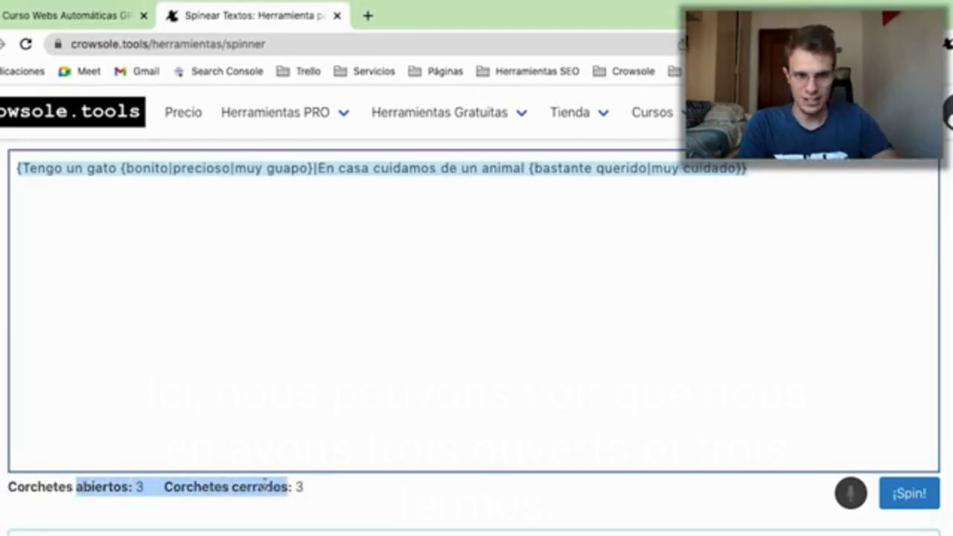
{"action": "left_click", "coordinate": [254, 169]}
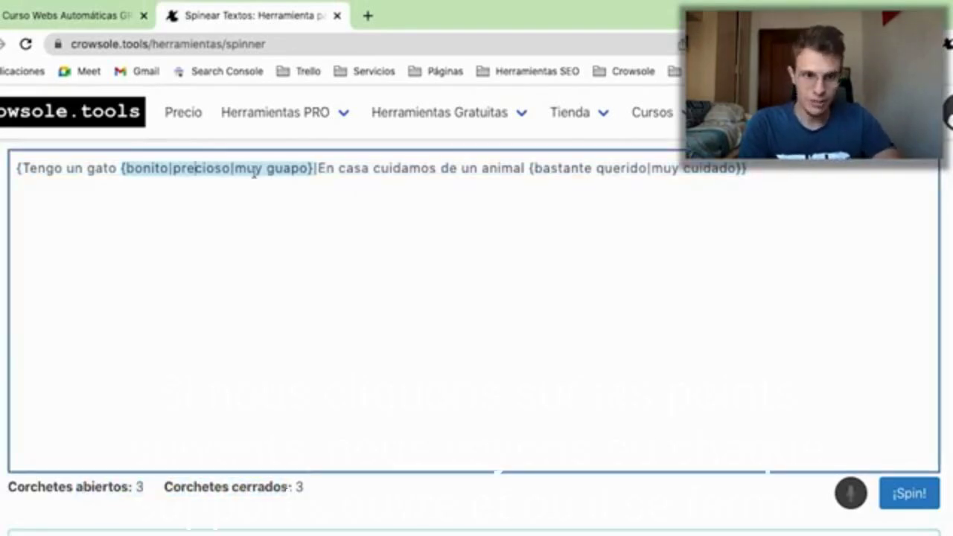
{"action": "left_click", "coordinate": [563, 169]}
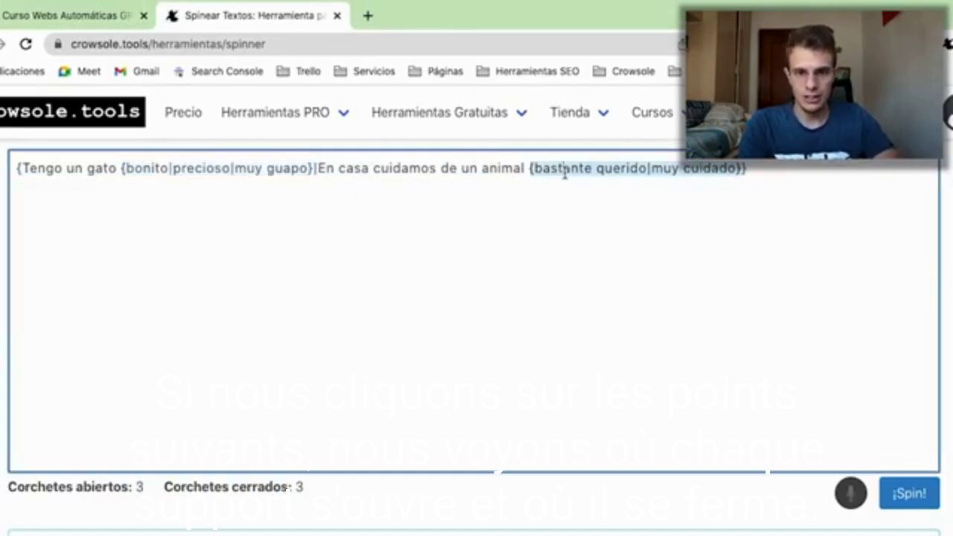
{"action": "left_click", "coordinate": [491, 169]}
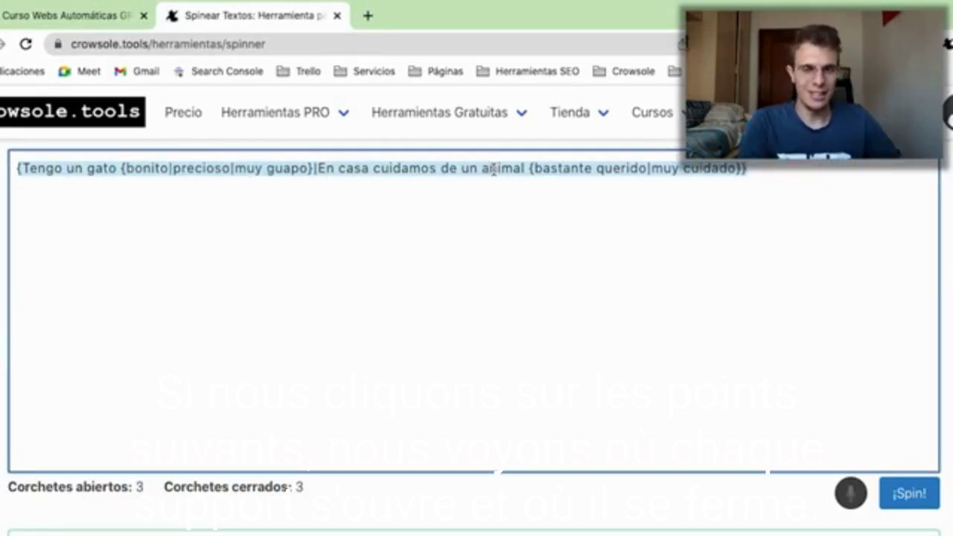
Step: Delete the final closing brace of the nested spintax, check the unmatched opening brace, and restore the deleted brace
{"action": "left_click", "coordinate": [553, 322]}
{"action": "key", "text": "BackSpace"}
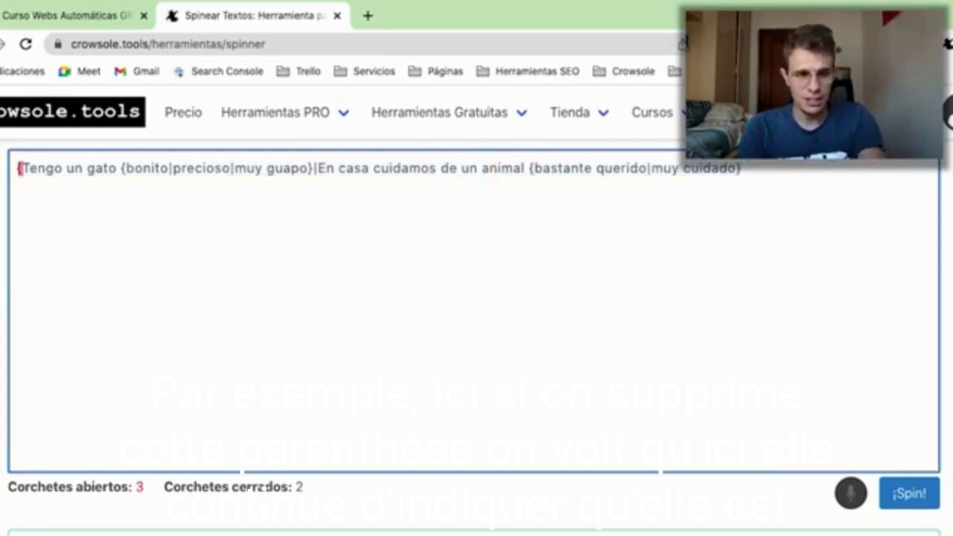
{"action": "left_click", "coordinate": [683, 170]}
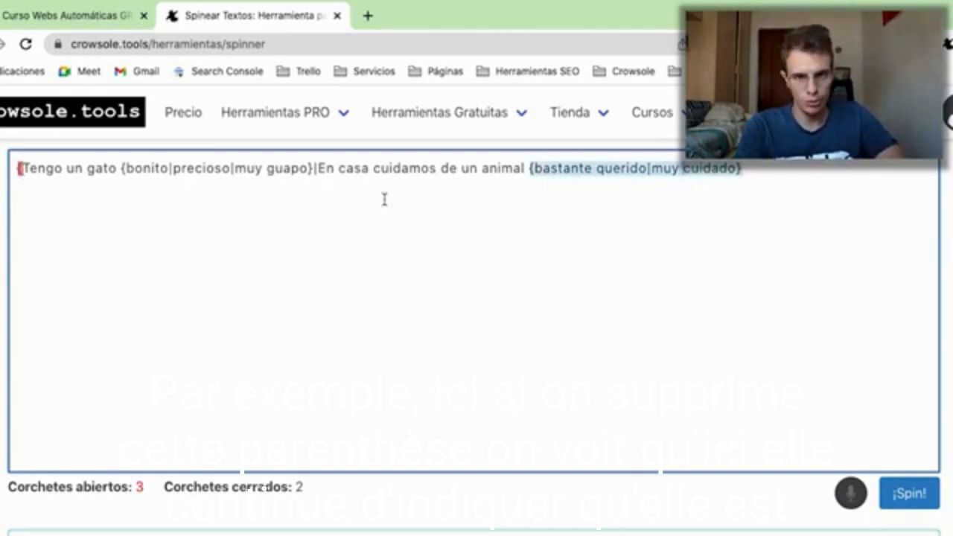
{"action": "left_click", "coordinate": [820, 176]}
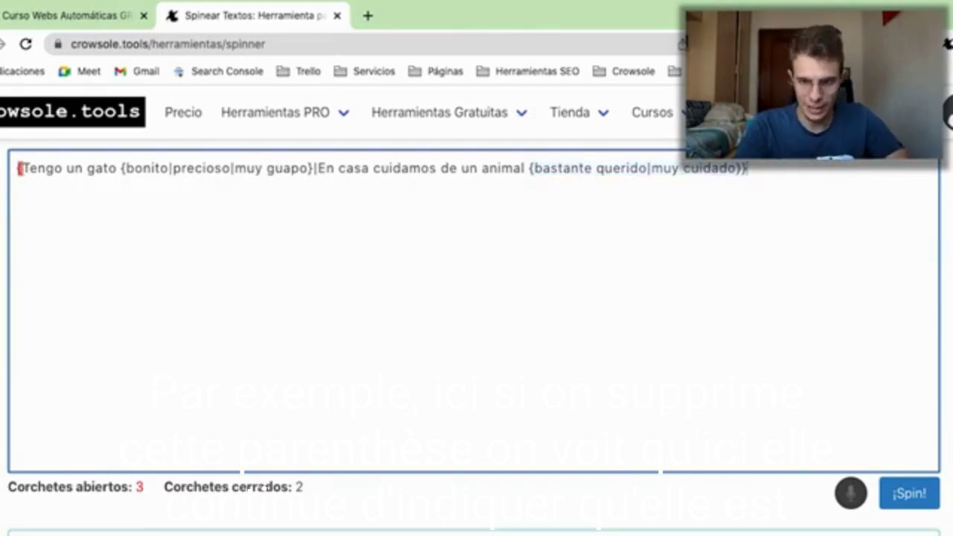
{"action": "type", "text": "}"}
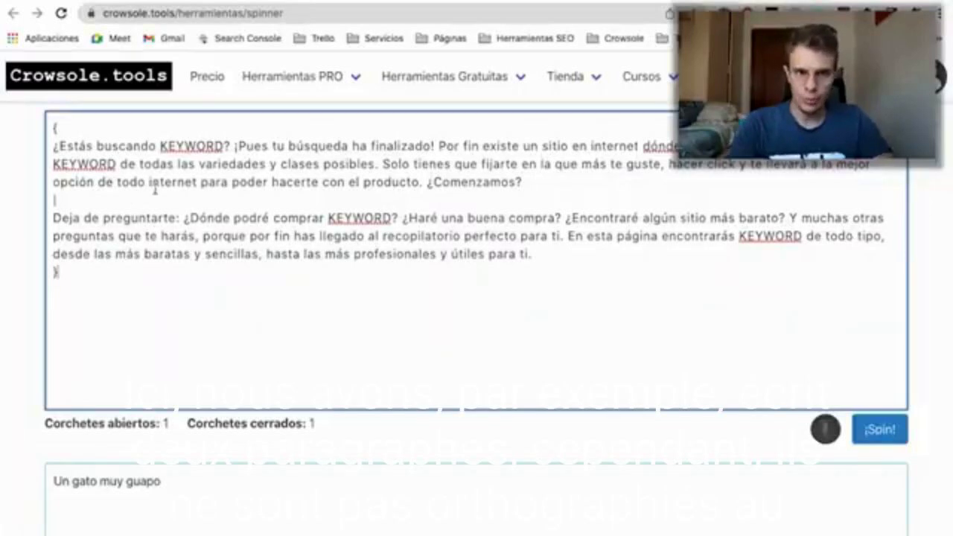
Step: Examine the spintax made of two alternative KEYWORD paragraphs, including its opening sentences, and spin it
{"action": "key", "text": "ctrl+a"}
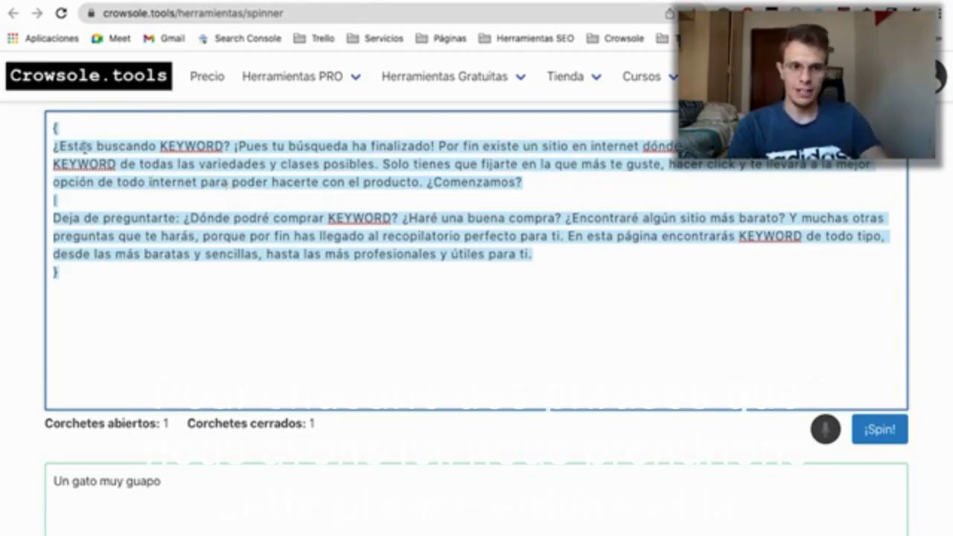
{"action": "double_click", "coordinate": [70, 146]}
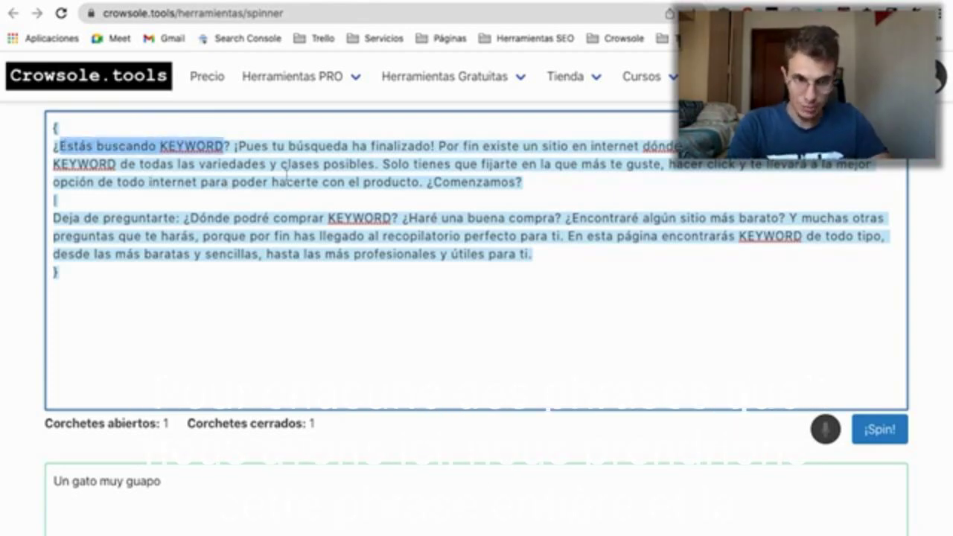
{"action": "left_click_drag", "start_coordinate": [376, 165], "coordinate": [62, 141]}
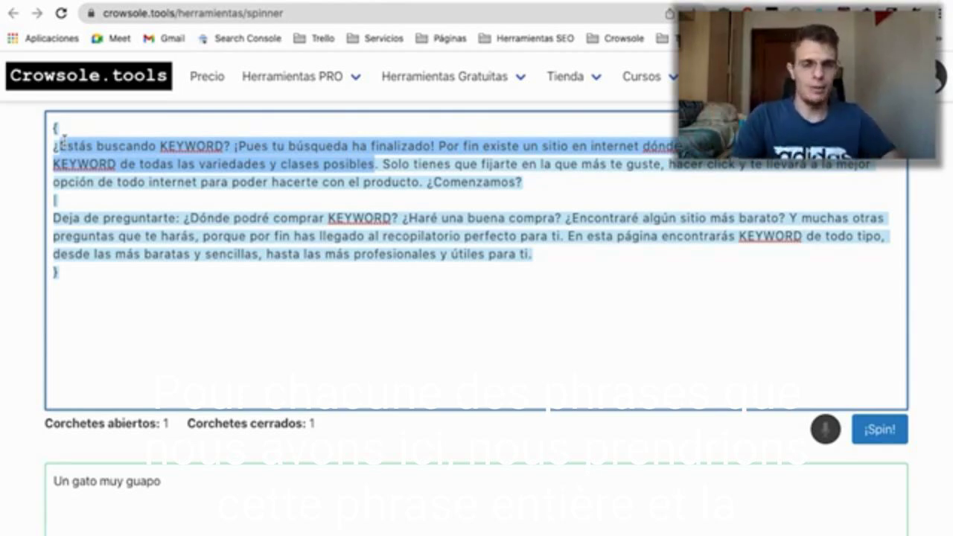
{"action": "left_click", "coordinate": [89, 126]}
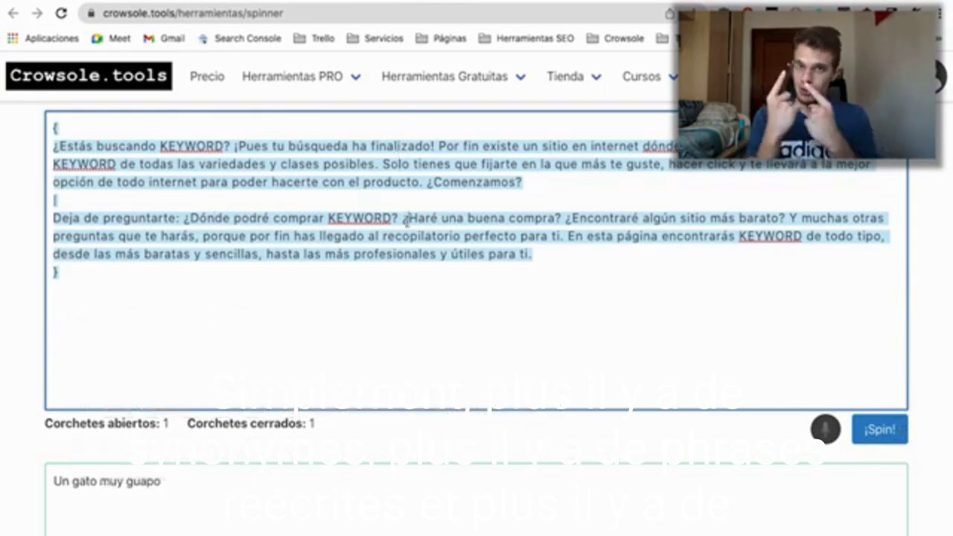
{"action": "left_click", "coordinate": [876, 432]}
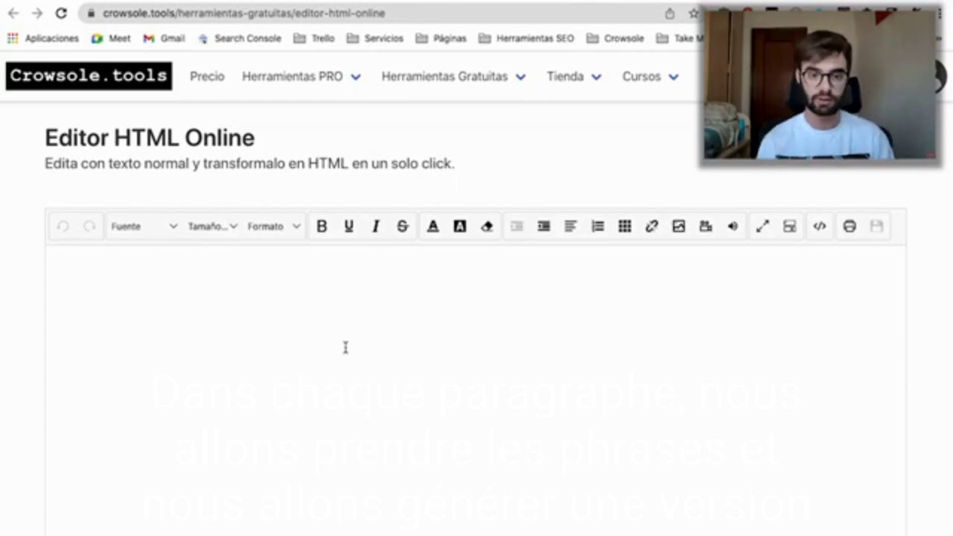
Step: Examine the two alternative paragraphs in the online HTML editor, their individual sentences and each KEYWORD placeholder
{"action": "left_click_drag", "start_coordinate": [65, 427], "coordinate": [24, 245]}
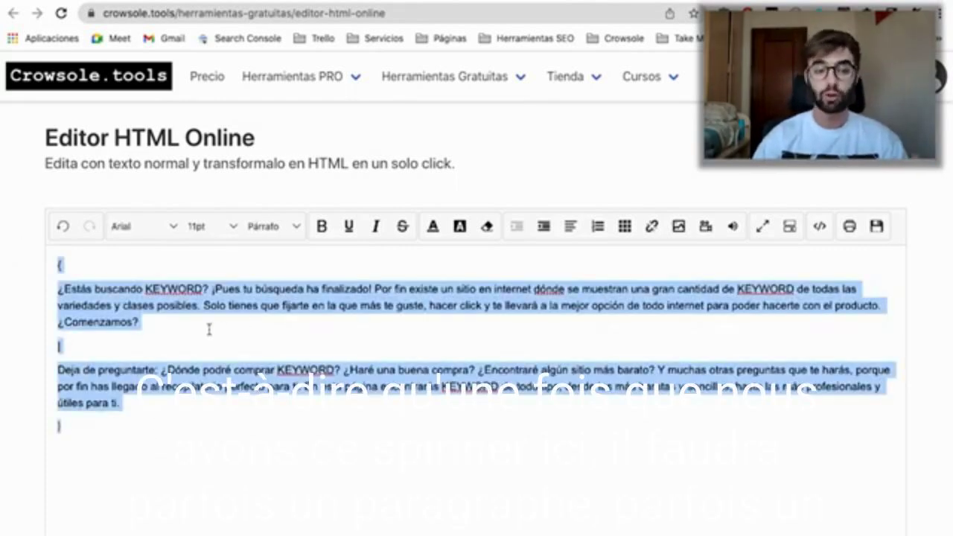
{"action": "left_click_drag", "start_coordinate": [209, 330], "coordinate": [38, 291]}
{"action": "left_click_drag", "start_coordinate": [171, 409], "coordinate": [11, 368]}
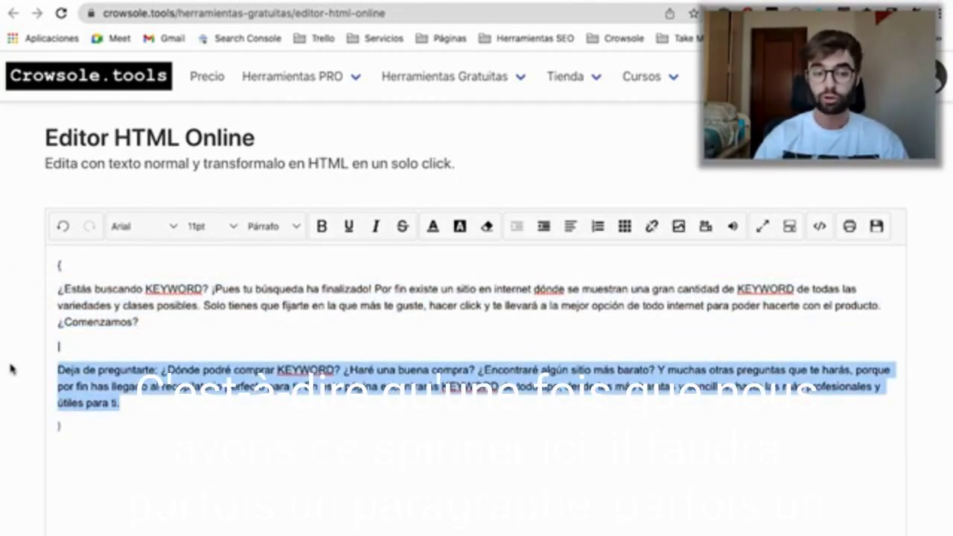
{"action": "left_click_drag", "start_coordinate": [197, 305], "coordinate": [26, 288]}
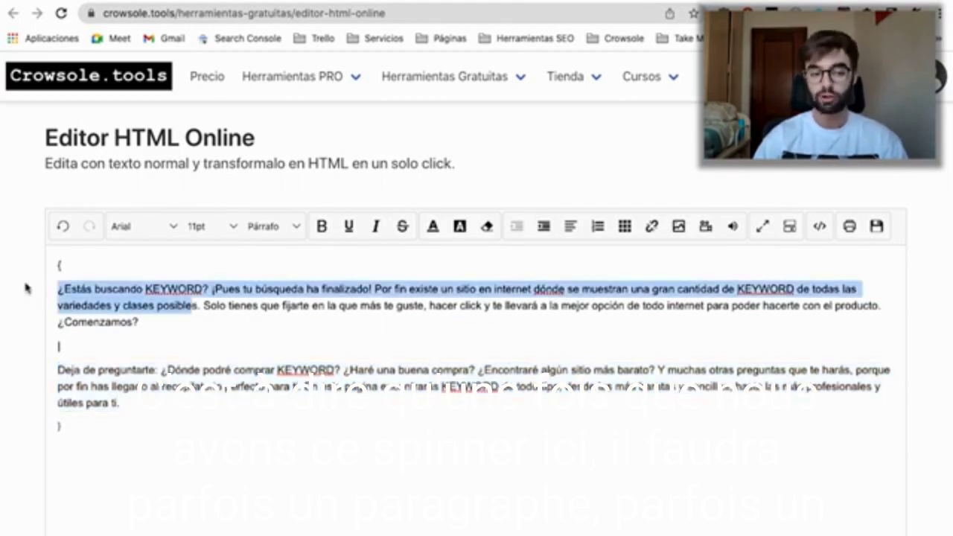
{"action": "left_click", "coordinate": [170, 322]}
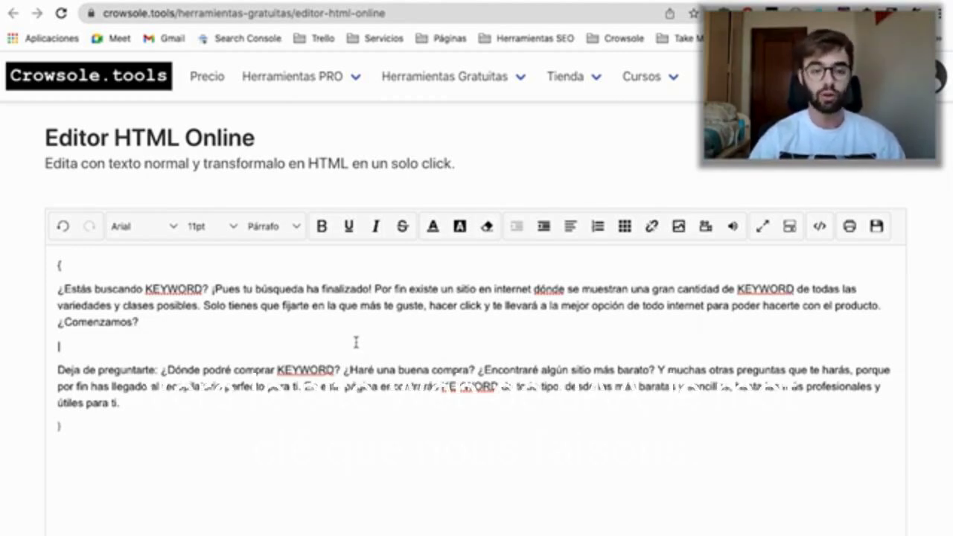
{"action": "double_click", "coordinate": [176, 288]}
{"action": "double_click", "coordinate": [296, 370]}
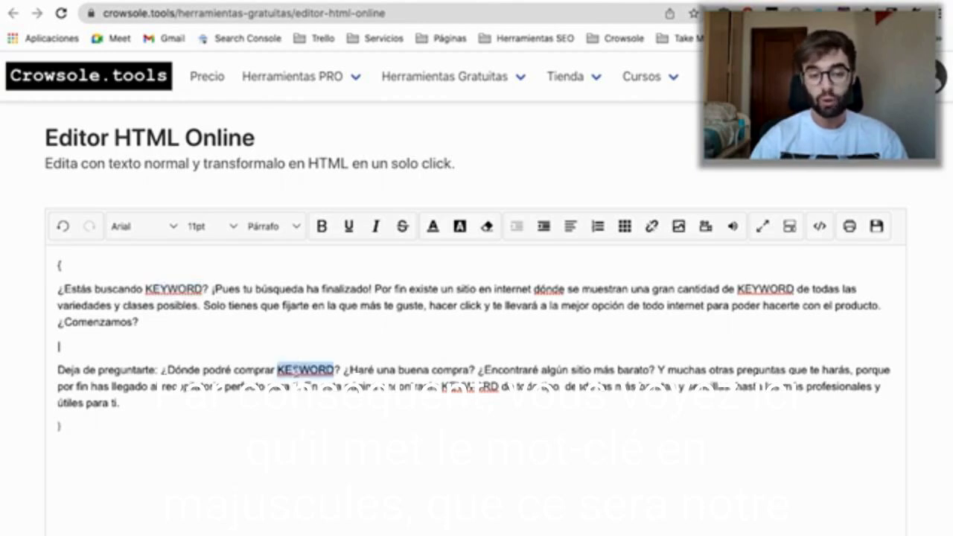
{"action": "double_click", "coordinate": [470, 386]}
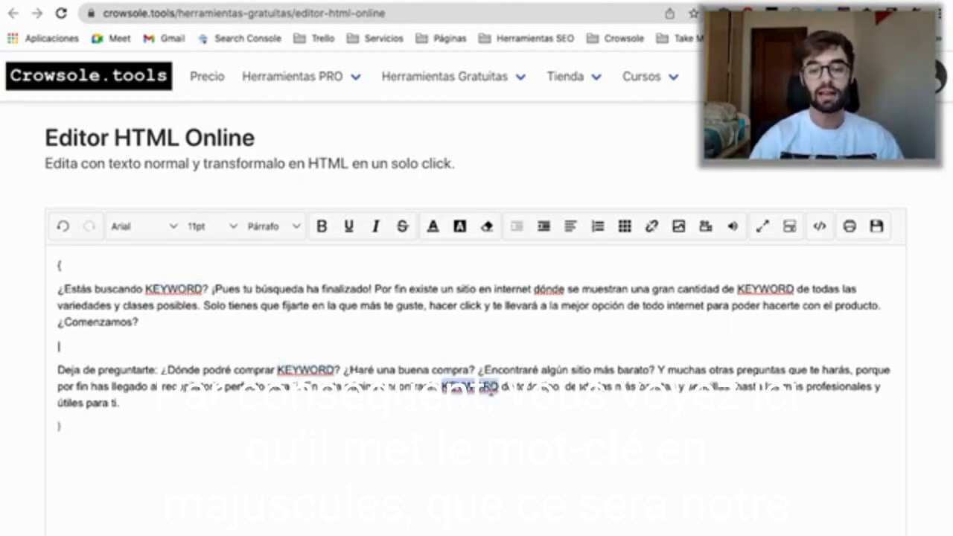
{"action": "double_click", "coordinate": [754, 290]}
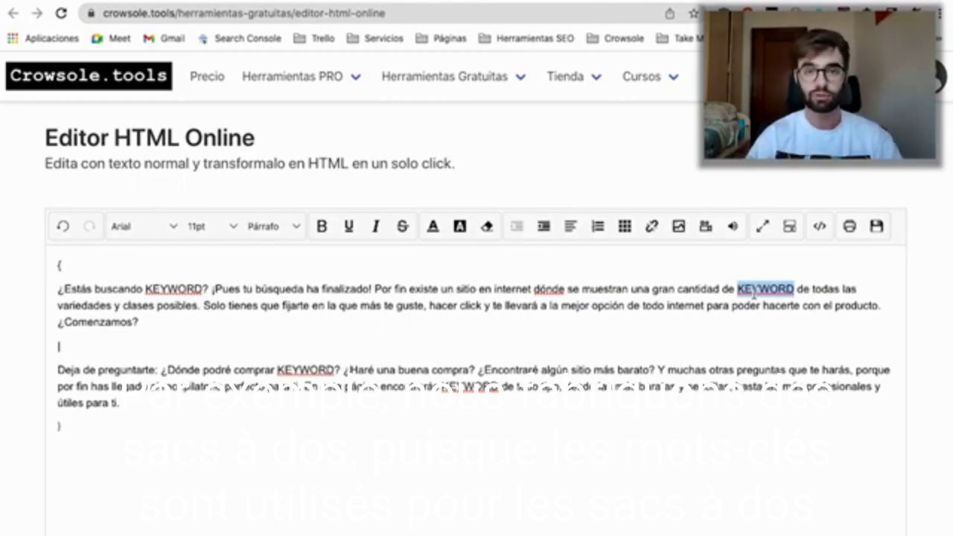
Step: Try bold, underline and strikethrough on separate parts of the first paragraph, and view the resulting HTML source
{"action": "left_click_drag", "start_coordinate": [233, 290], "coordinate": [285, 290]}
{"action": "left_click", "coordinate": [321, 226]}
{"action": "left_click_drag", "start_coordinate": [409, 305], "coordinate": [621, 289]}
{"action": "left_click", "coordinate": [350, 227]}
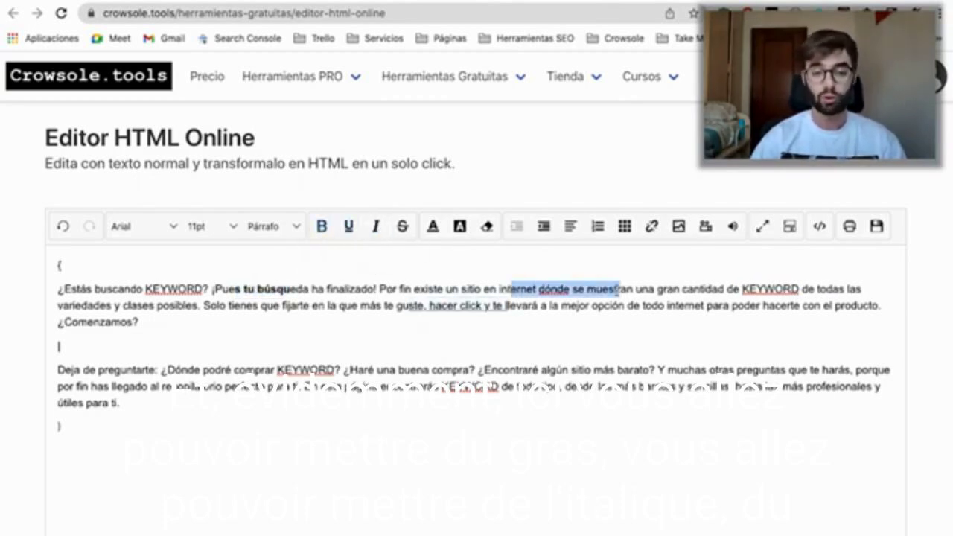
{"action": "left_click", "coordinate": [402, 227]}
{"action": "left_click", "coordinate": [435, 319]}
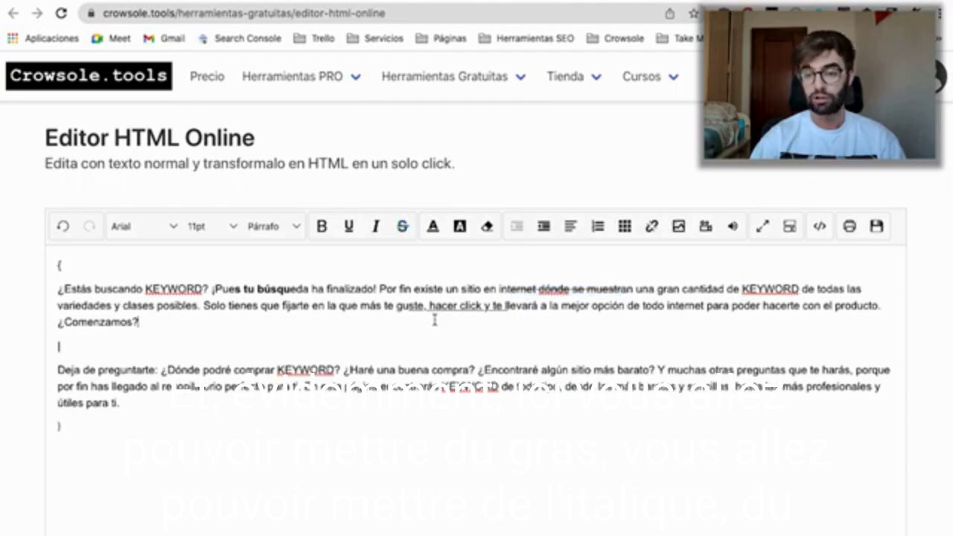
{"action": "left_click", "coordinate": [815, 226]}
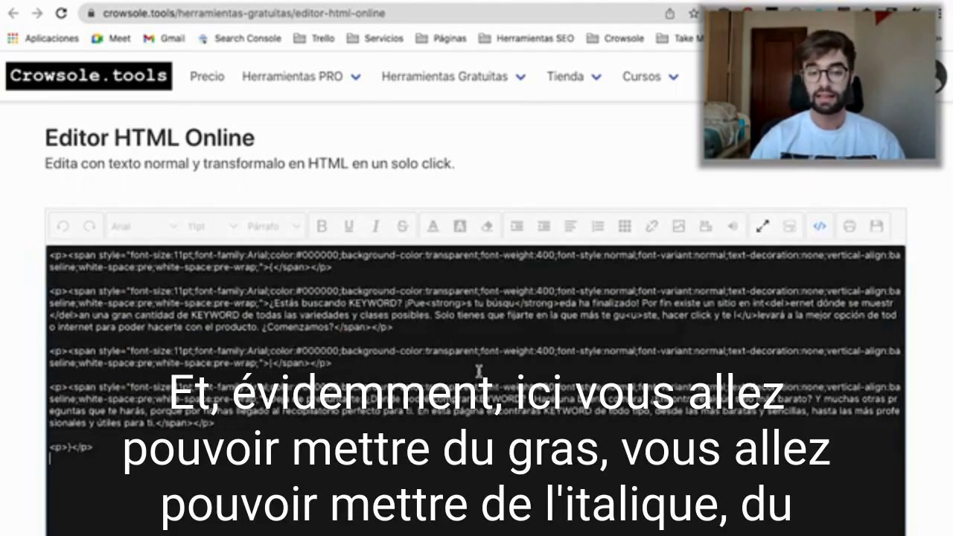
{"action": "left_click", "coordinate": [819, 227]}
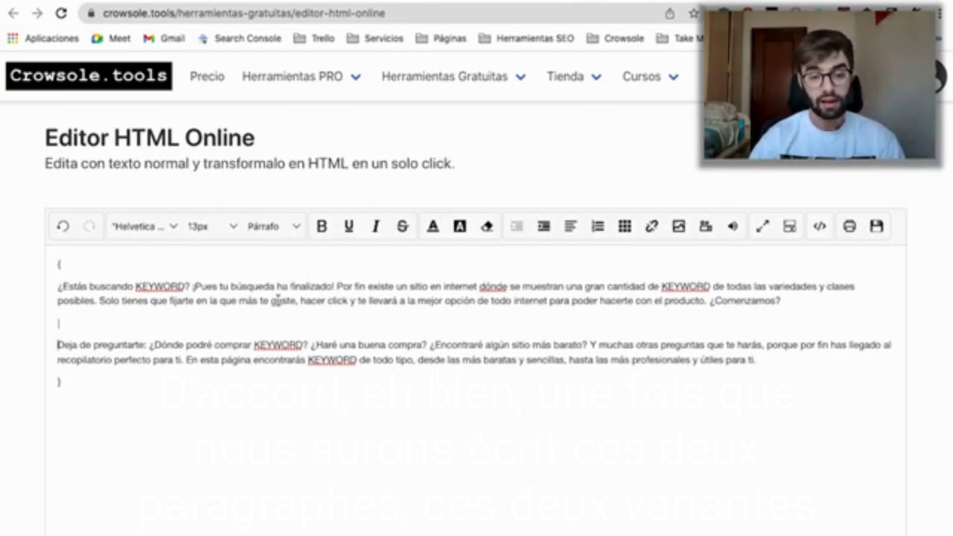
Step: Copy the first paragraph's text from "¿Estás buscando KEYWORD?" through "clases posibles." and open the Creador Spintax PRO tool
{"action": "left_click_drag", "start_coordinate": [299, 301], "coordinate": [41, 292]}
{"action": "key", "text": "super+c"}
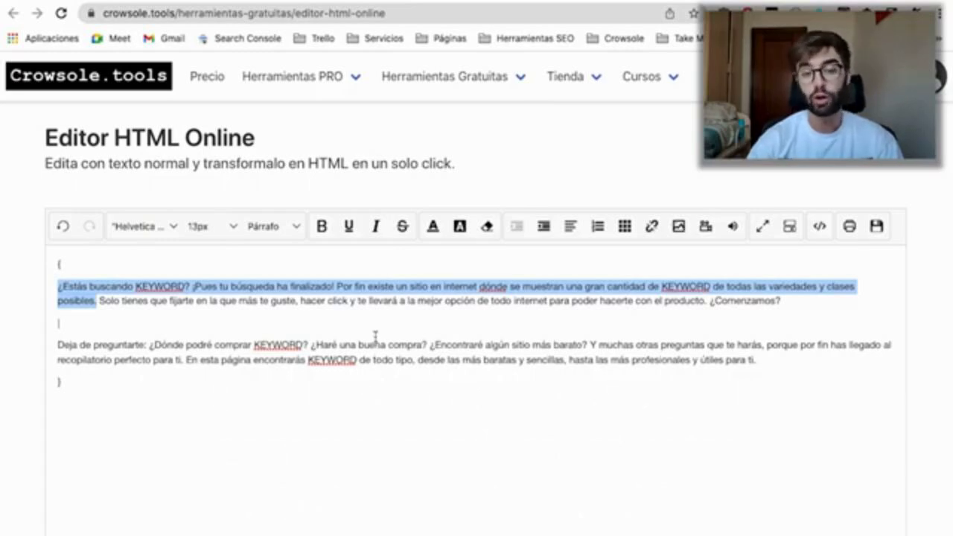
{"action": "mouse_move", "coordinate": [320, 79]}
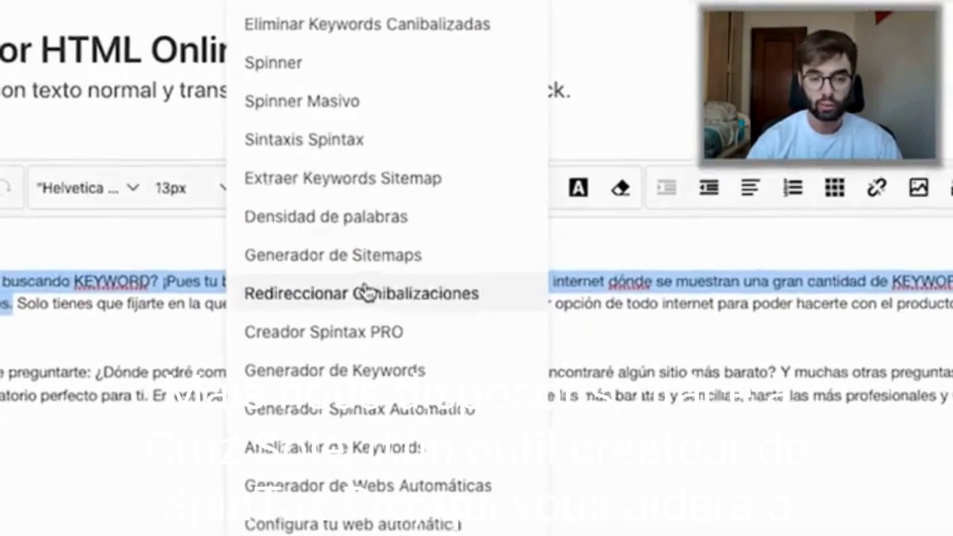
{"action": "left_click", "coordinate": [324, 319]}
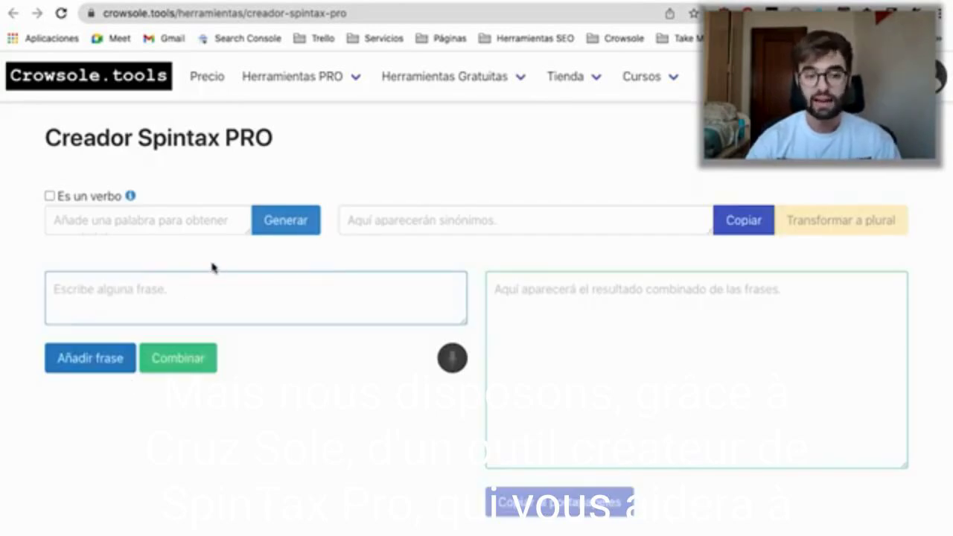
Step: Add a second phrase field and paste the copied KEYWORD text into the first phrase field
{"action": "left_click", "coordinate": [127, 361]}
{"action": "scroll", "coordinate": [125, 385], "scroll_direction": "down", "scroll_amount": 1}
{"action": "left_click", "coordinate": [113, 417]}
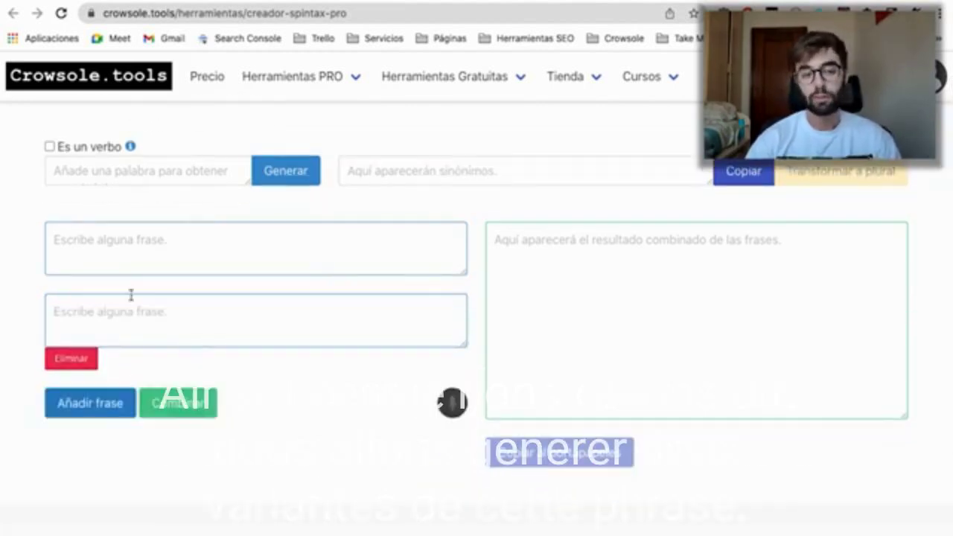
{"action": "scroll", "coordinate": [130, 296], "scroll_direction": "up", "scroll_amount": 1}
{"action": "left_click", "coordinate": [191, 304]}
{"action": "key", "text": "super+v"}
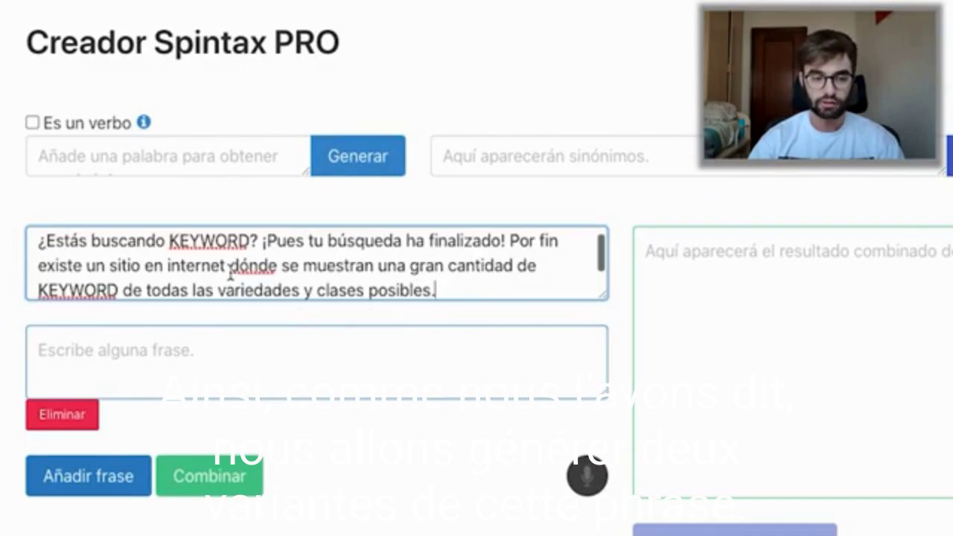
Step: Enlarge both phrase fields and fill the second with "¿Tienes pensado comprar KEYWORD? Hemos seleccionado de todo nuestro catálogo una gran variedad para que puedas seleccionar tu favorita."
{"action": "left_click_drag", "start_coordinate": [595, 297], "coordinate": [596, 324]}
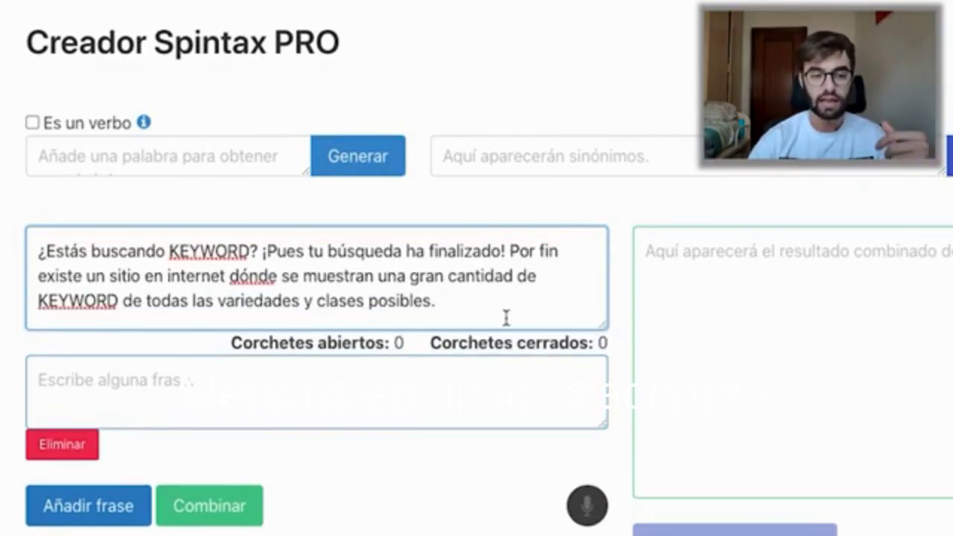
{"action": "left_click", "coordinate": [469, 393]}
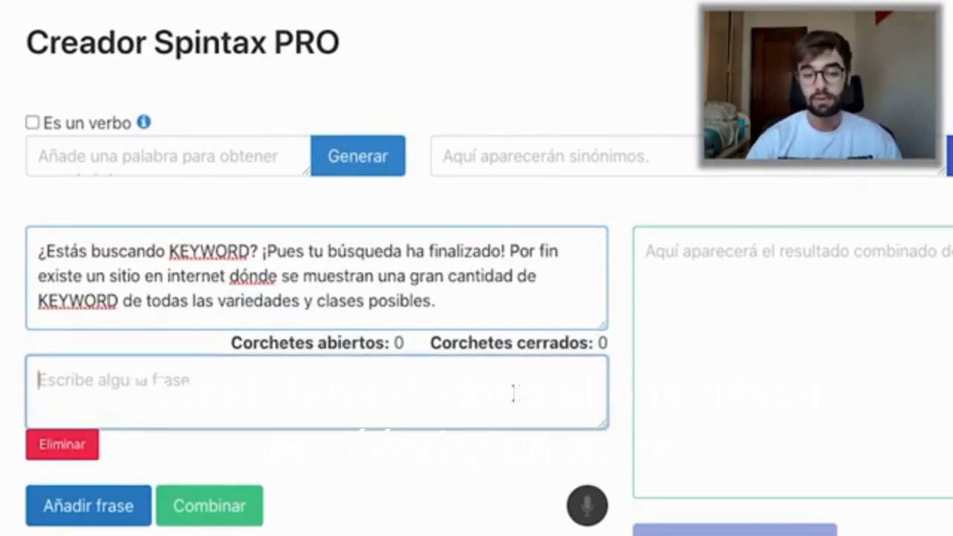
{"action": "left_click_drag", "start_coordinate": [604, 426], "coordinate": [605, 446]}
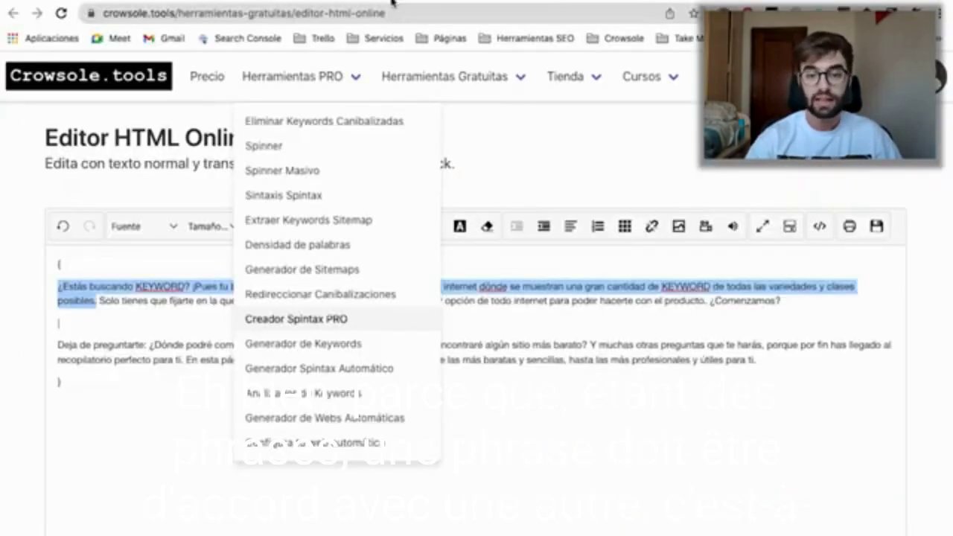
{"action": "left_click_drag", "start_coordinate": [794, 306], "coordinate": [96, 302]}
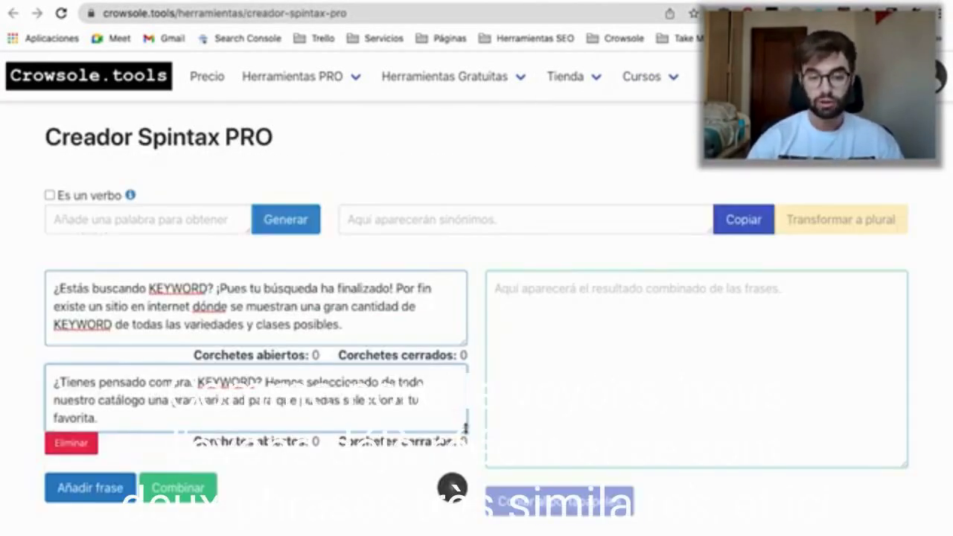
Step: Combine the two plain phrases and select the text in the combined result area
{"action": "scroll", "coordinate": [326, 414], "scroll_direction": "down", "scroll_amount": 2}
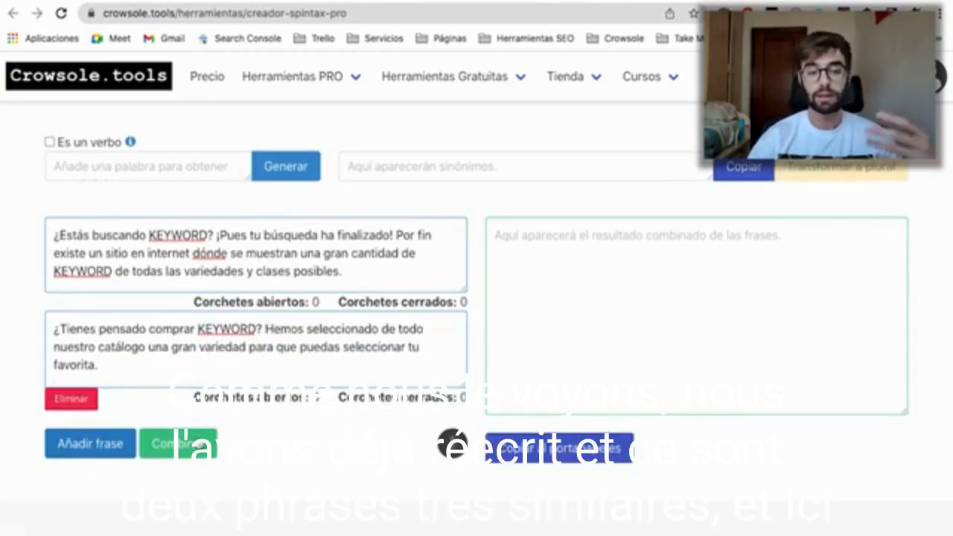
{"action": "left_click", "coordinate": [196, 446]}
{"action": "left_click_drag", "start_coordinate": [619, 356], "coordinate": [503, 221]}
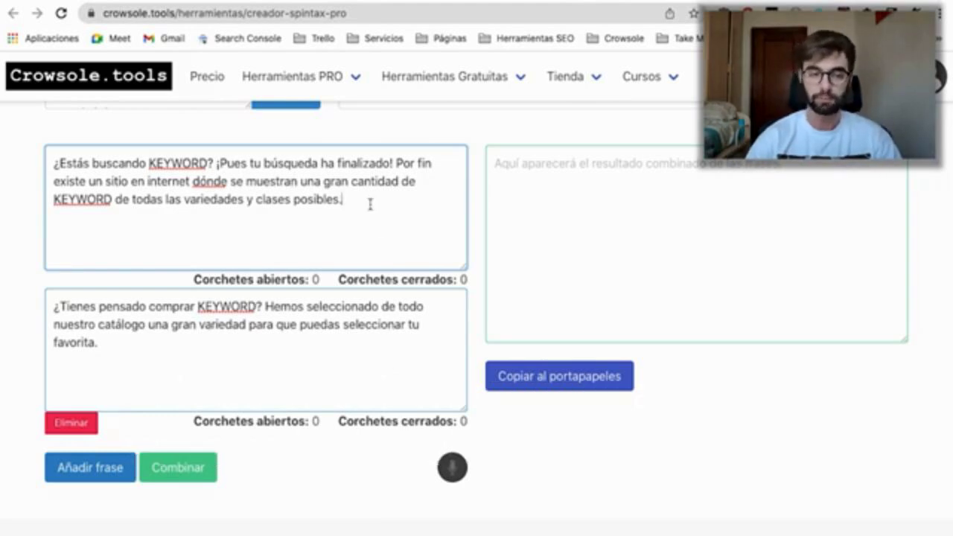
Step: Copy the entire "¿Estás buscando KEYWORD?" phrase and open the Generador Spintax Automático tool
{"action": "key", "text": "ctrl+a"}
{"action": "scroll", "coordinate": [237, 224], "scroll_direction": "up", "scroll_amount": 2}
{"action": "left_click_drag", "start_coordinate": [388, 269], "coordinate": [23, 225]}
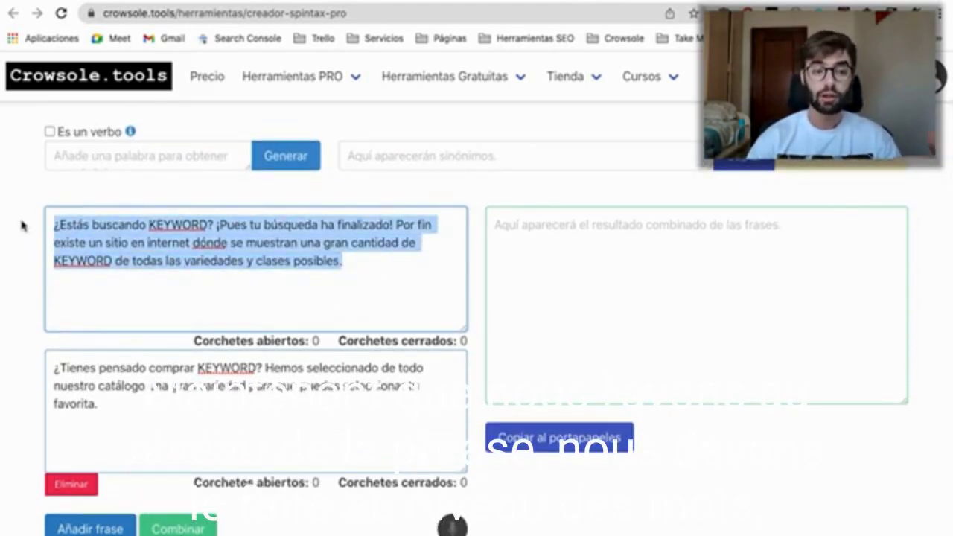
{"action": "mouse_move", "coordinate": [282, 85]}
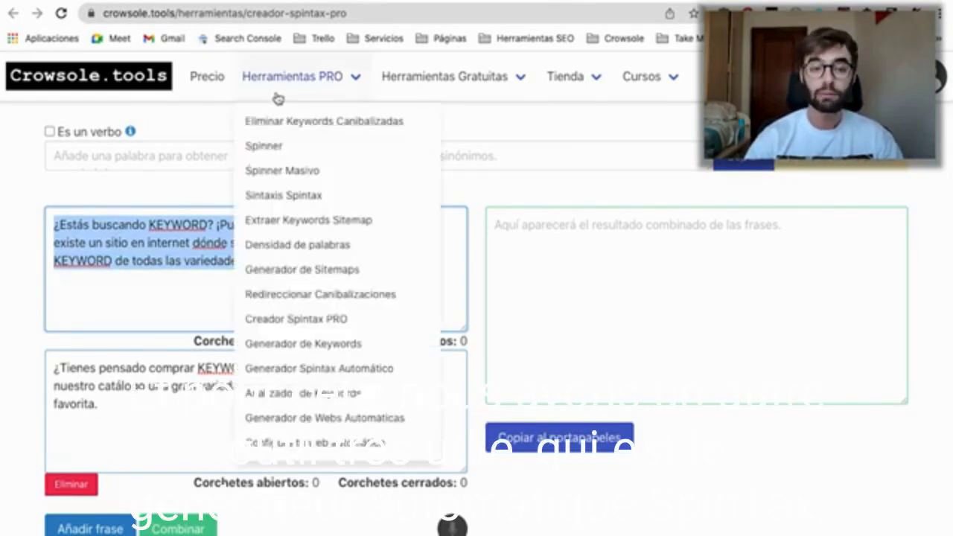
{"action": "left_click", "coordinate": [321, 371]}
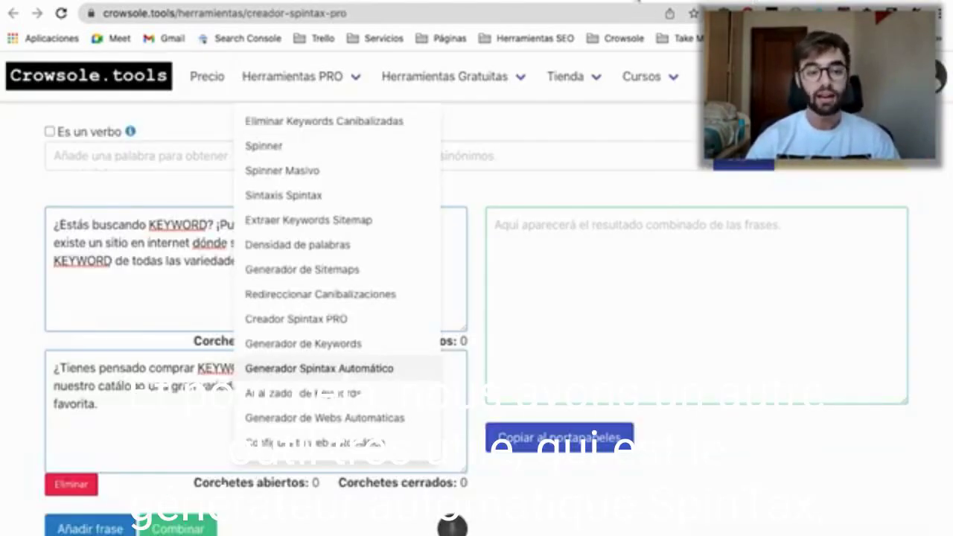
{"action": "left_click_drag", "start_coordinate": [366, 270], "coordinate": [0, 179]}
{"action": "key", "text": "ctrl+c"}
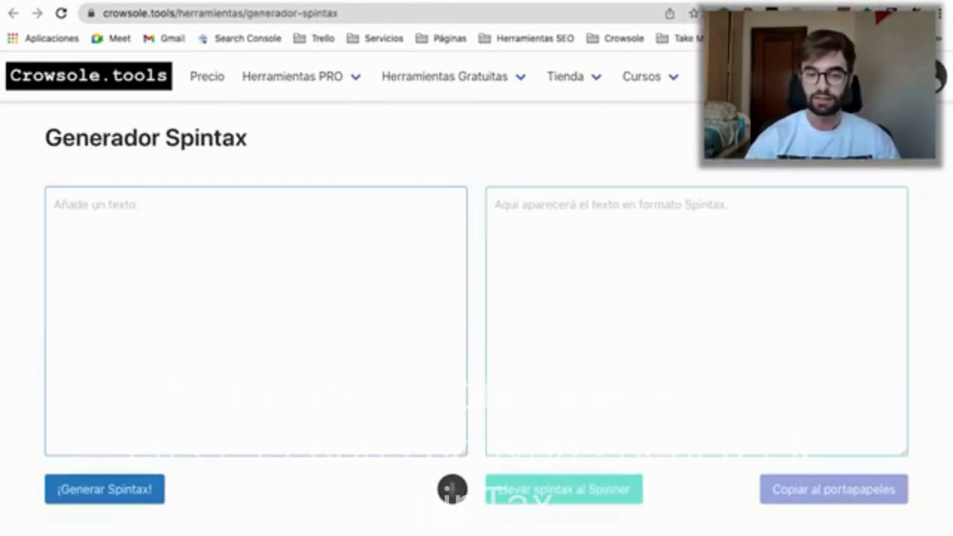
Step: Paste the first phrase into the spintax generator, generate its spintax version and copy the result
{"action": "left_click", "coordinate": [143, 290]}
{"action": "key", "text": "ctrl+v"}
{"action": "left_click", "coordinate": [118, 502]}
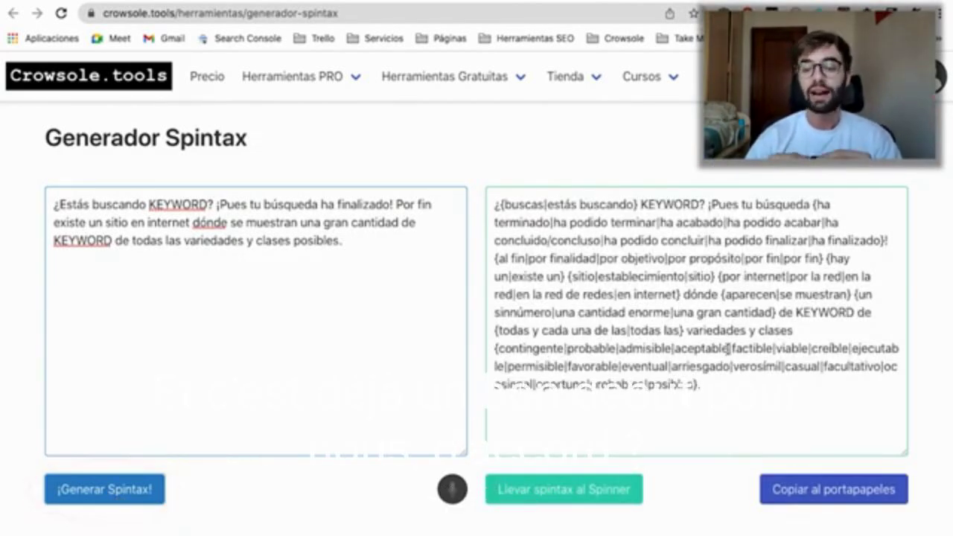
{"action": "left_click", "coordinate": [832, 488]}
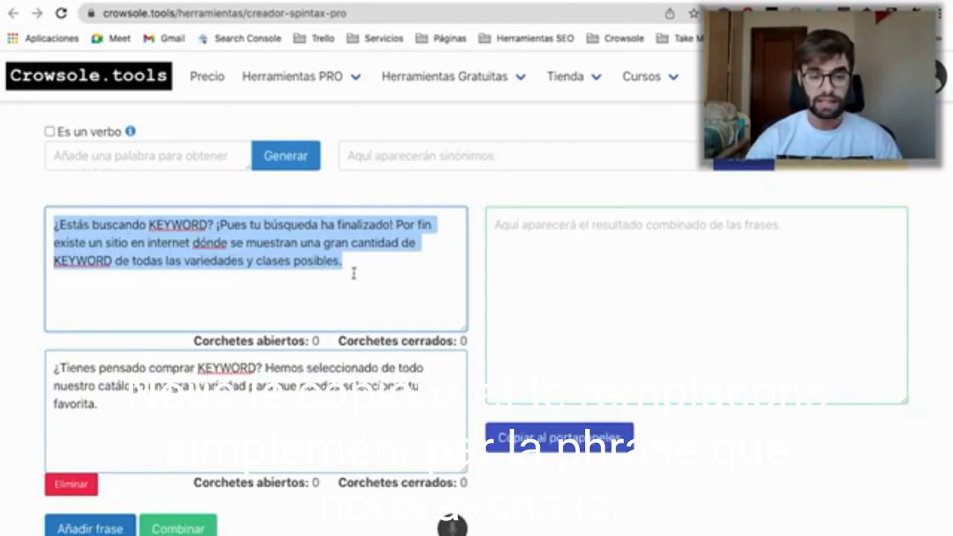
Step: Replace the first phrase in Creador Spintax PRO with the copied spintax and read it through for errors
{"action": "key", "text": "ctrl+v"}
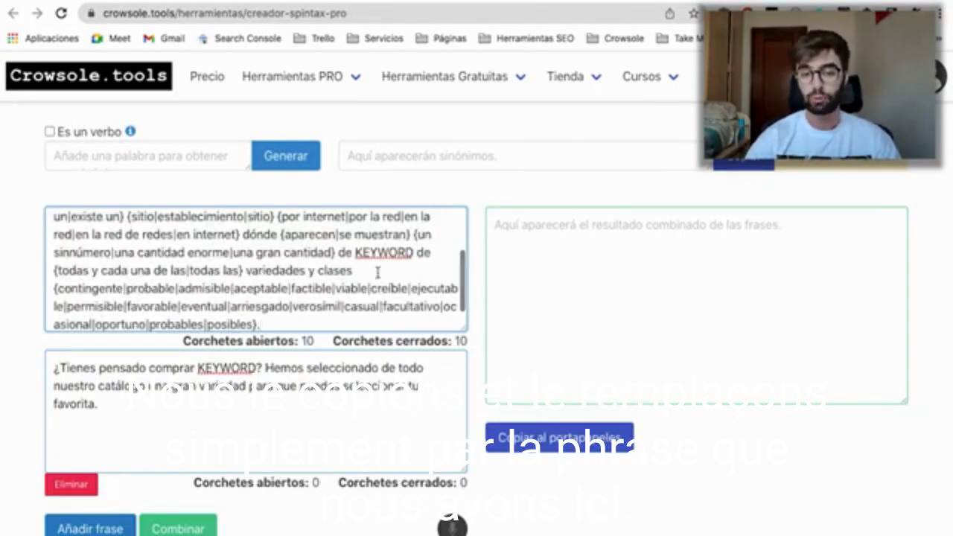
{"action": "scroll", "coordinate": [379, 272], "scroll_direction": "up", "scroll_amount": 3}
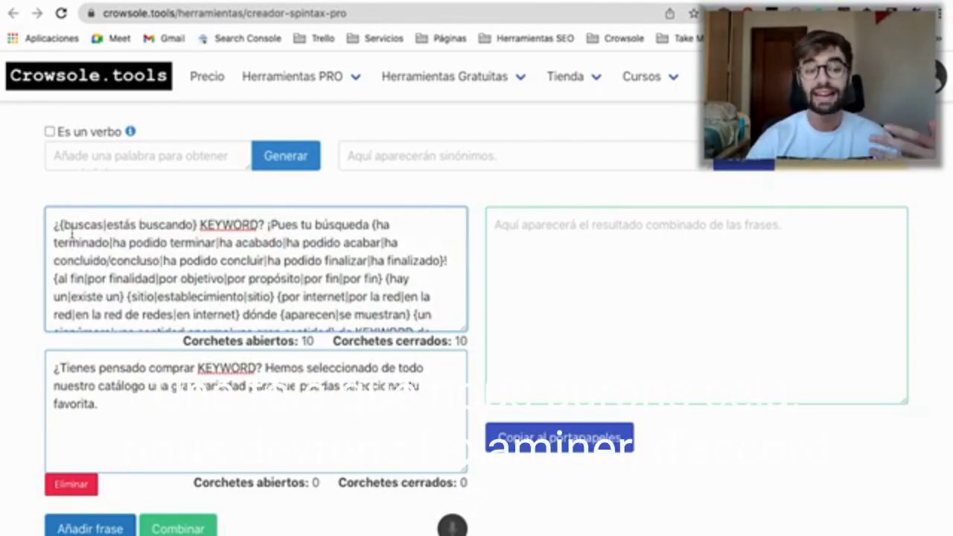
{"action": "scroll", "coordinate": [74, 235], "scroll_direction": "down", "scroll_amount": 3}
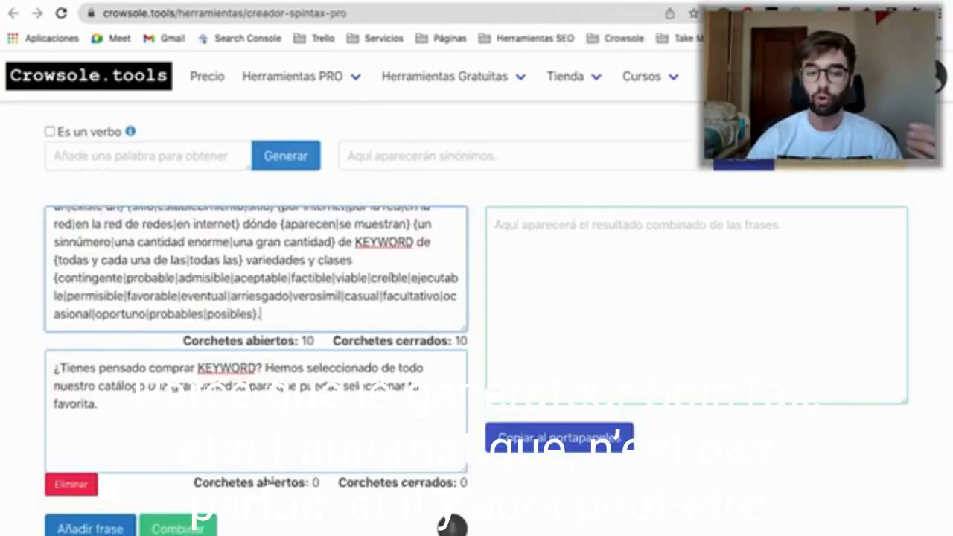
{"action": "scroll", "coordinate": [67, 224], "scroll_direction": "up", "scroll_amount": 3}
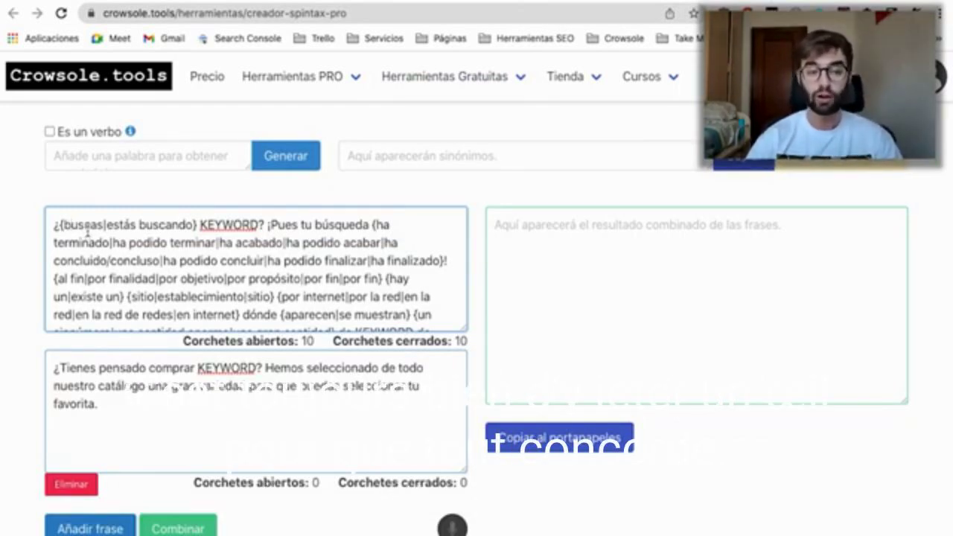
Step: Capitalize both opening options of the first phrase so the group reads {Buscas|Estás buscando}
{"action": "left_click", "coordinate": [69, 224]}
{"action": "key", "text": "BackSpace"}
{"action": "type", "text": "B"}
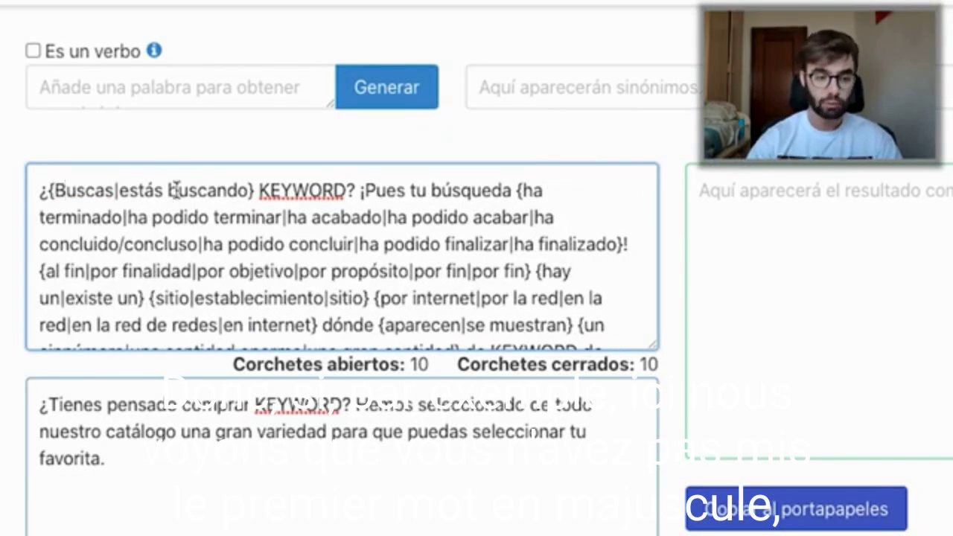
{"action": "left_click", "coordinate": [127, 191]}
{"action": "key", "text": "BackSpace"}
{"action": "type", "text": "¡E"}
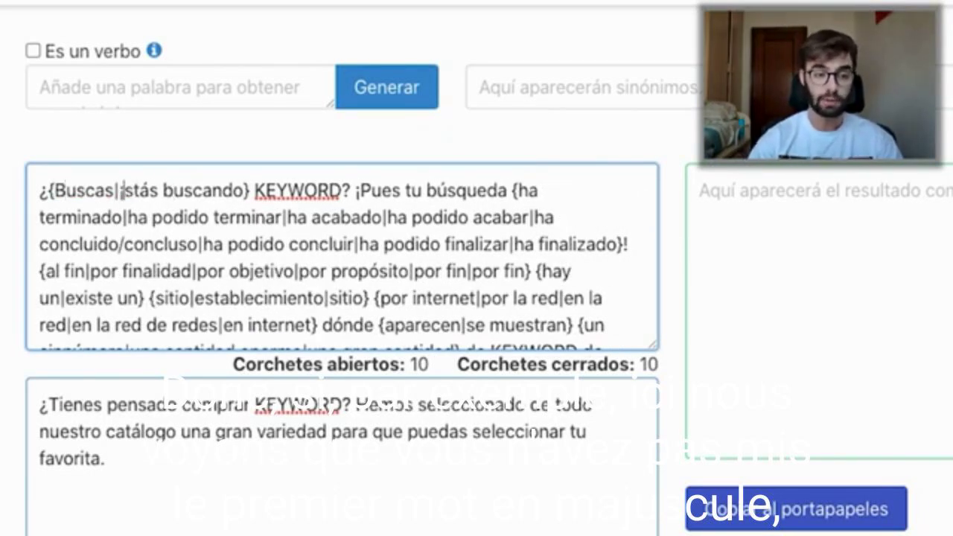
{"action": "left_click", "coordinate": [125, 190]}
{"action": "key", "text": "BackSpace"}
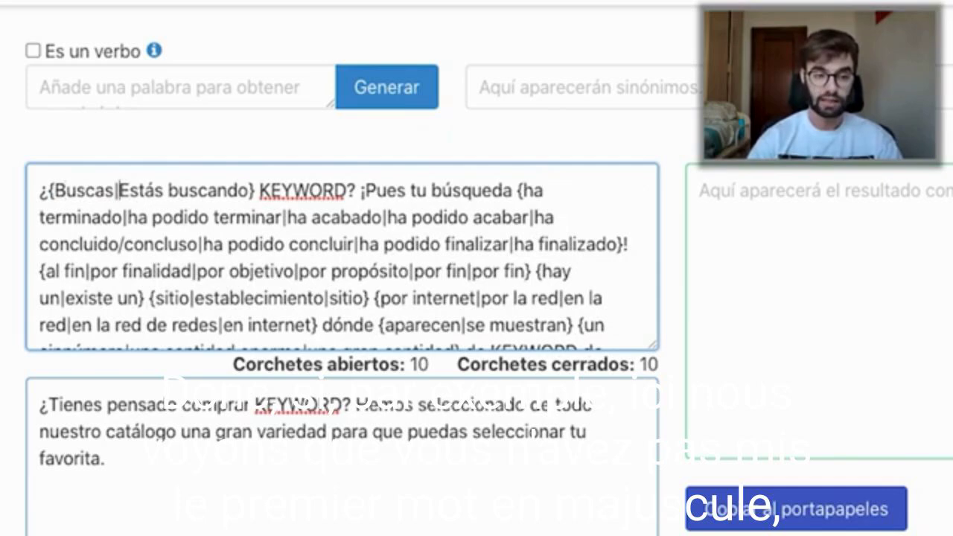
Step: Replace the synonym group after "variedades y clases" at the end of the first phrase with "posibles."
{"action": "scroll", "coordinate": [395, 239], "scroll_direction": "down", "scroll_amount": 5}
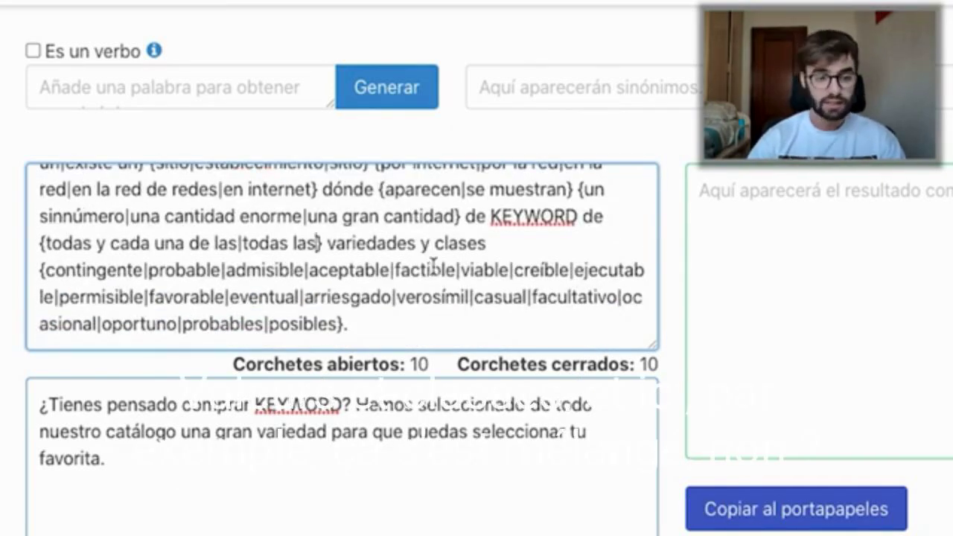
{"action": "left_click_drag", "start_coordinate": [431, 244], "coordinate": [36, 273]}
{"action": "type", "text": "posibles."}
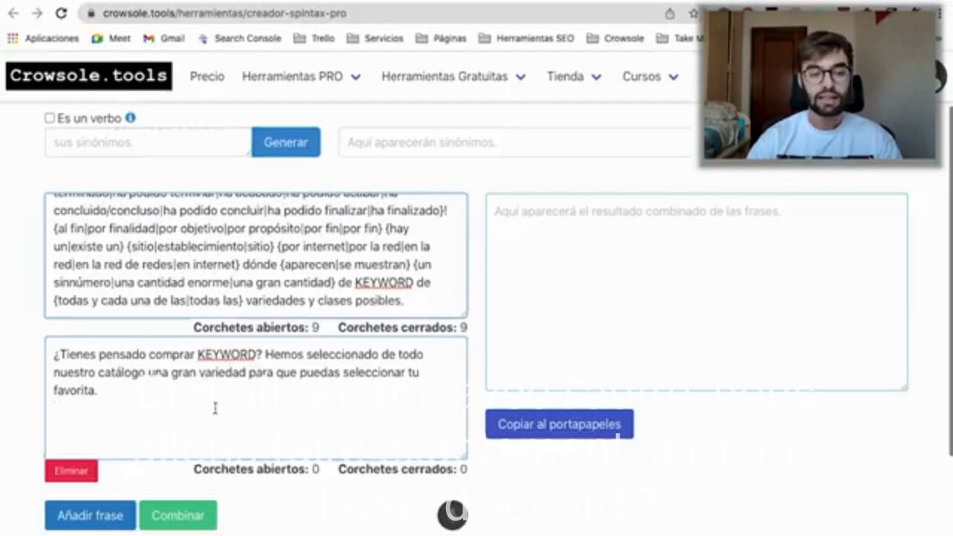
Step: Copy the "¿Tienes pensado comprar KEYWORD?" phrase into Generador Spintax in place of the old text, generate its spintax and copy the result
{"action": "left_click_drag", "start_coordinate": [278, 479], "coordinate": [34, 381]}
{"action": "key", "text": "ctrl+c"}
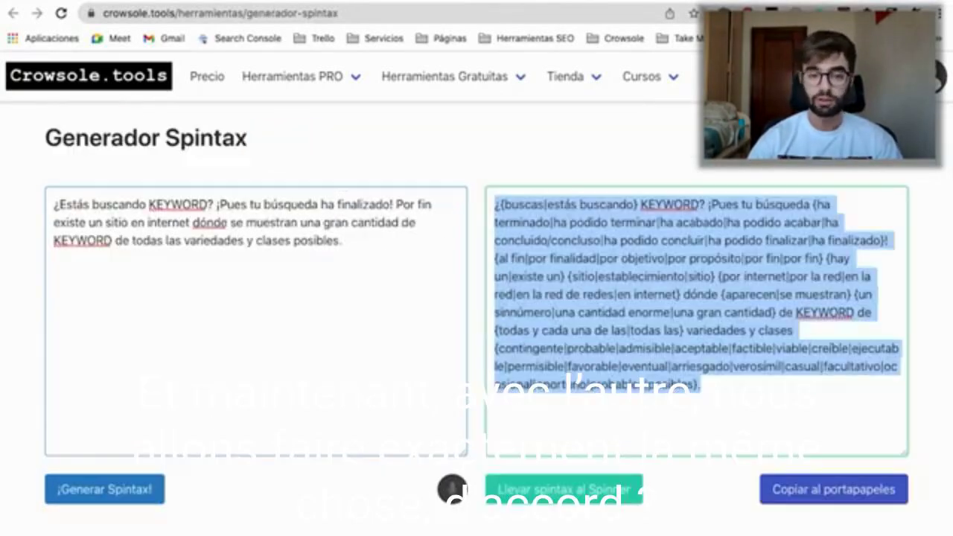
{"action": "left_click", "coordinate": [217, 257]}
{"action": "key", "text": "ctrl+a"}
{"action": "key", "text": "ctrl+v"}
{"action": "left_click", "coordinate": [99, 497]}
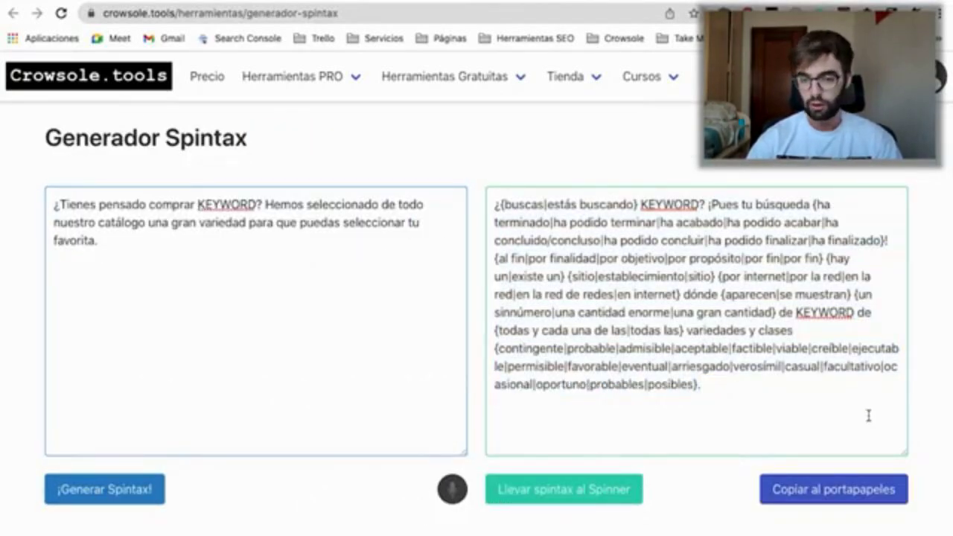
{"action": "left_click", "coordinate": [798, 485]}
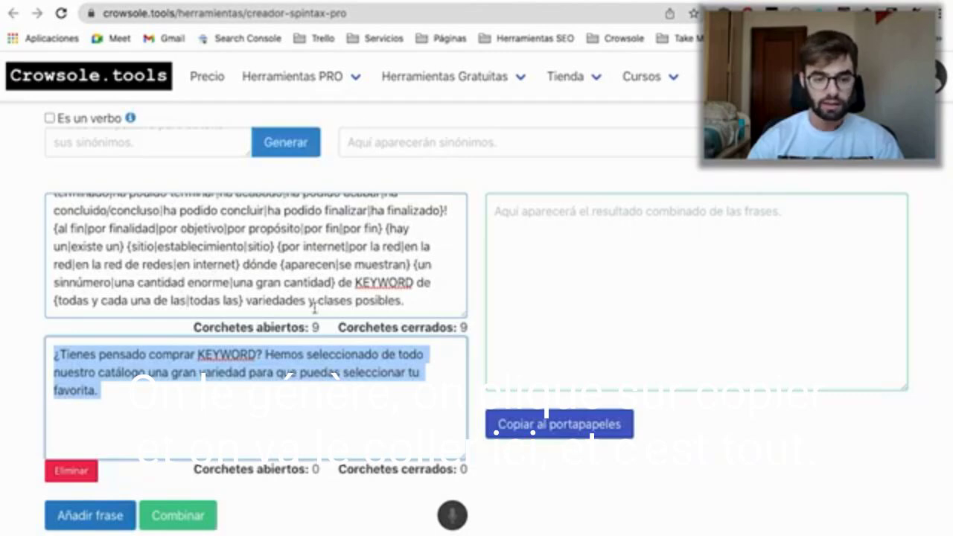
Step: Replace the second phrase in Creador Spintax PRO with the copied spintax and capitalize its first option as "Tenéis"
{"action": "key", "text": "ctrl+v"}
{"action": "scroll", "coordinate": [320, 380], "scroll_direction": "up", "scroll_amount": 2}
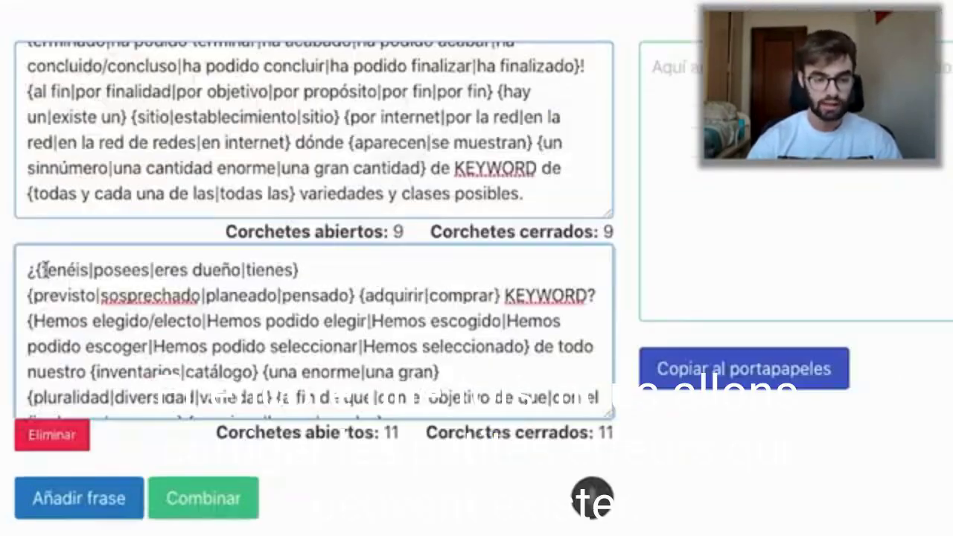
{"action": "left_click", "coordinate": [67, 354]}
{"action": "key", "text": "BackSpace"}
{"action": "type", "text": "T"}
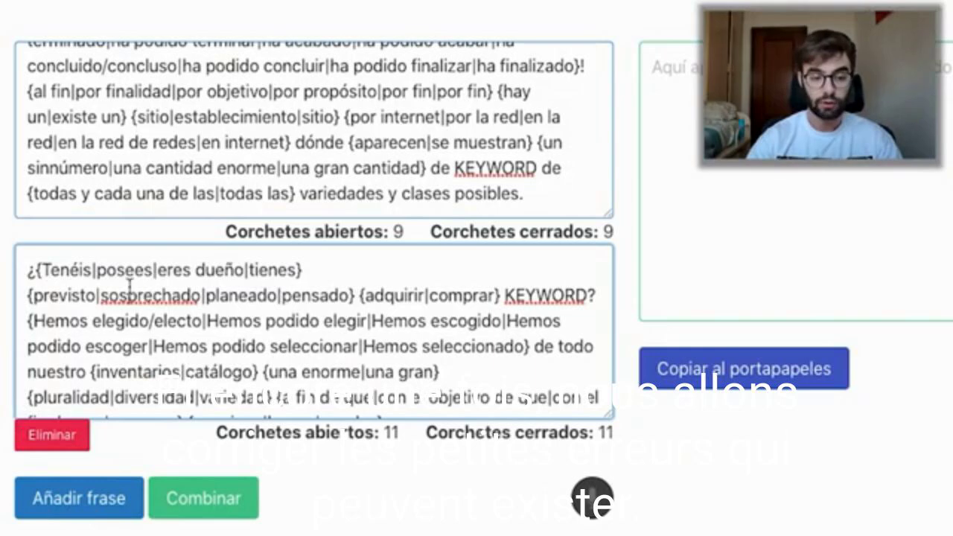
Step: Delete the option "previsto" and its separator from the second phrase's {previsto|sosprechado|planeado|pensado} group
{"action": "scroll", "coordinate": [130, 286], "scroll_direction": "down", "scroll_amount": 2}
{"action": "scroll", "coordinate": [130, 286], "scroll_direction": "up", "scroll_amount": 2}
{"action": "double_click", "coordinate": [87, 295]}
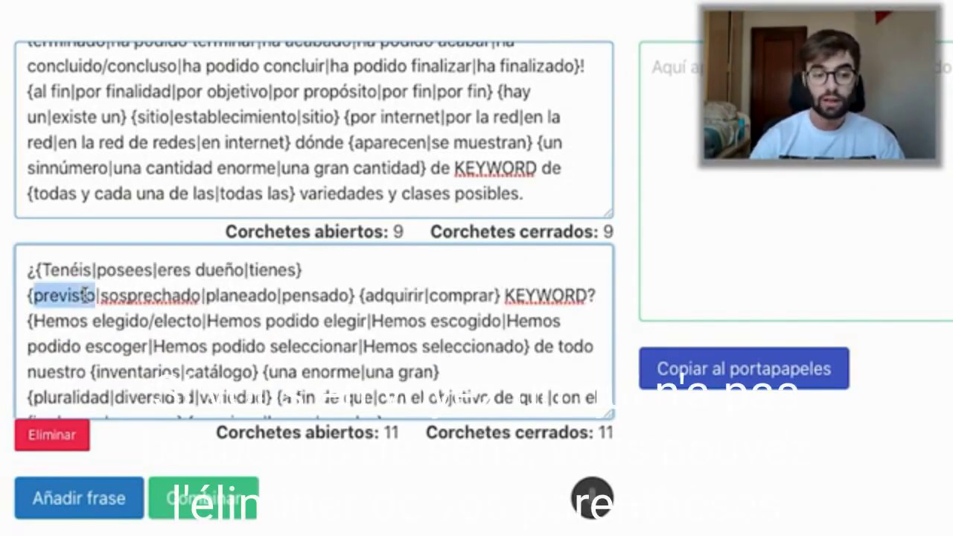
{"action": "key", "text": "BackSpace"}
{"action": "key", "text": "Delete"}
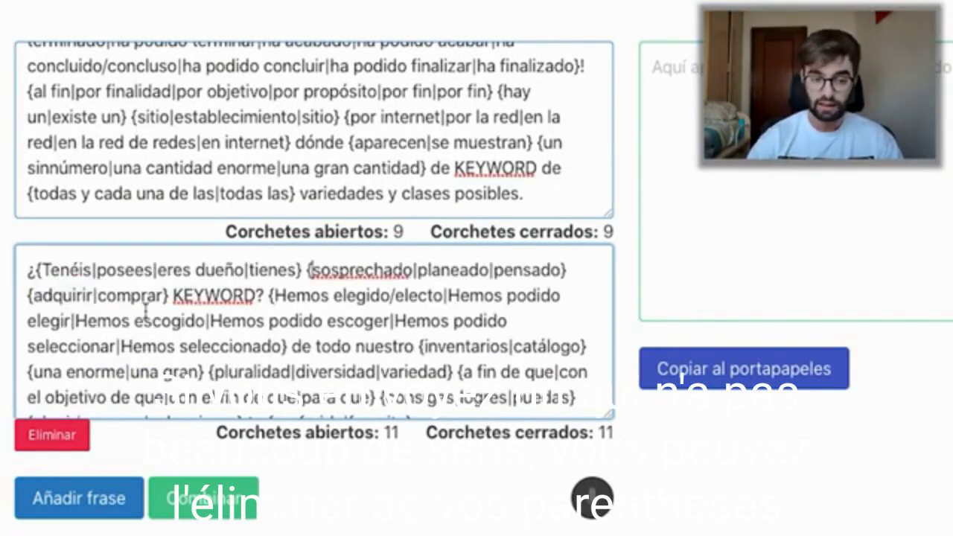
Step: Try adding the dummy option "jhjdhaksd" after "pensado" in the second phrase, remove it and check the phrase's bracket counts
{"action": "left_click_drag", "start_coordinate": [310, 271], "coordinate": [610, 271]}
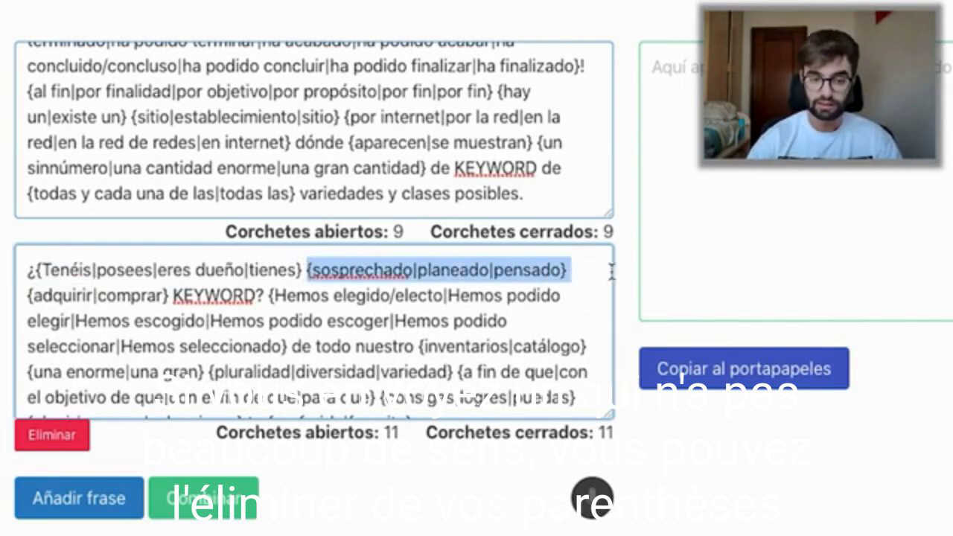
{"action": "left_click", "coordinate": [559, 270]}
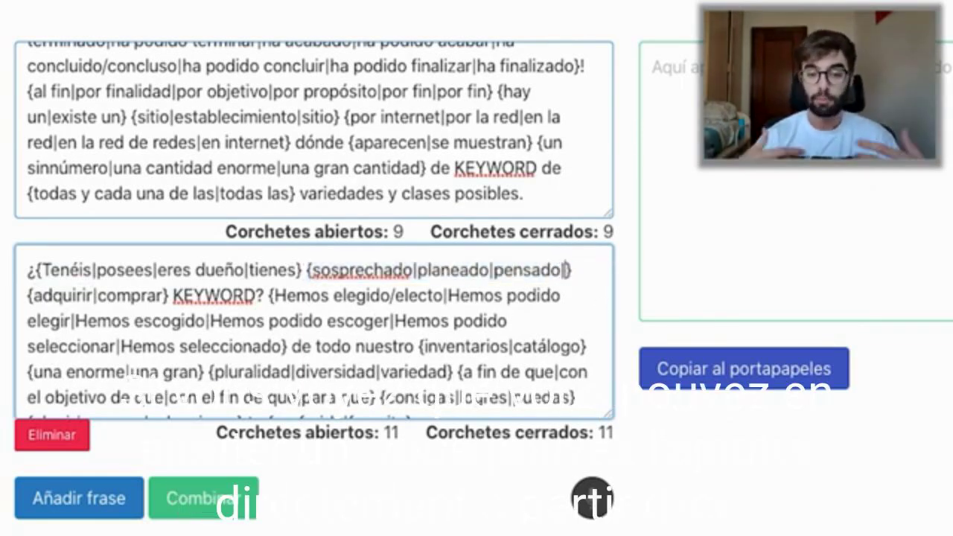
{"action": "type", "text": "|jhjdhaksd"}
{"action": "key", "text": "BackSpace"}
{"action": "key", "text": "BackSpace"}
{"action": "key", "text": "BackSpace"}
{"action": "key", "text": "BackSpace"}
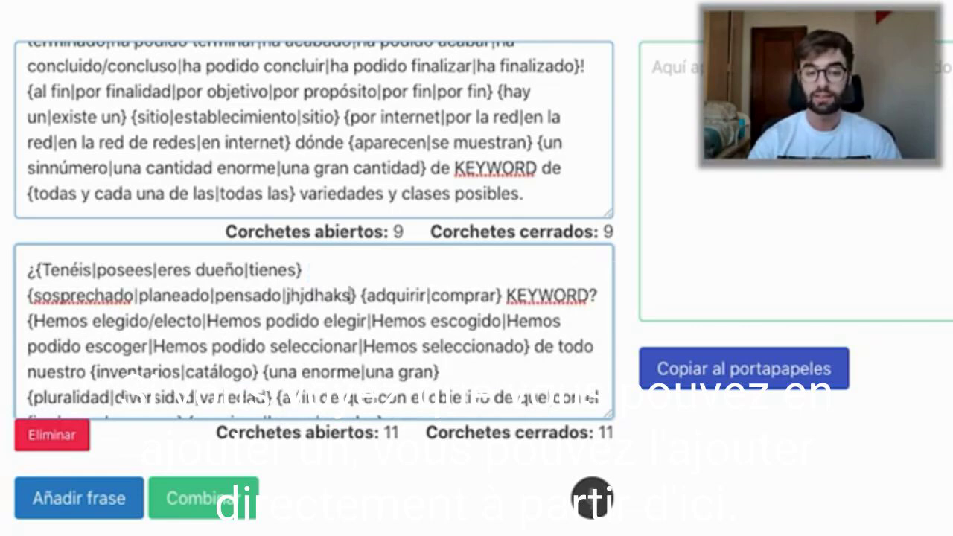
{"action": "key", "text": "BackSpace"}
{"action": "key", "text": "BackSpace"}
{"action": "key", "text": "BackSpace"}
{"action": "key", "text": "BackSpace"}
{"action": "key", "text": "BackSpace"}
{"action": "key", "text": "BackSpace"}
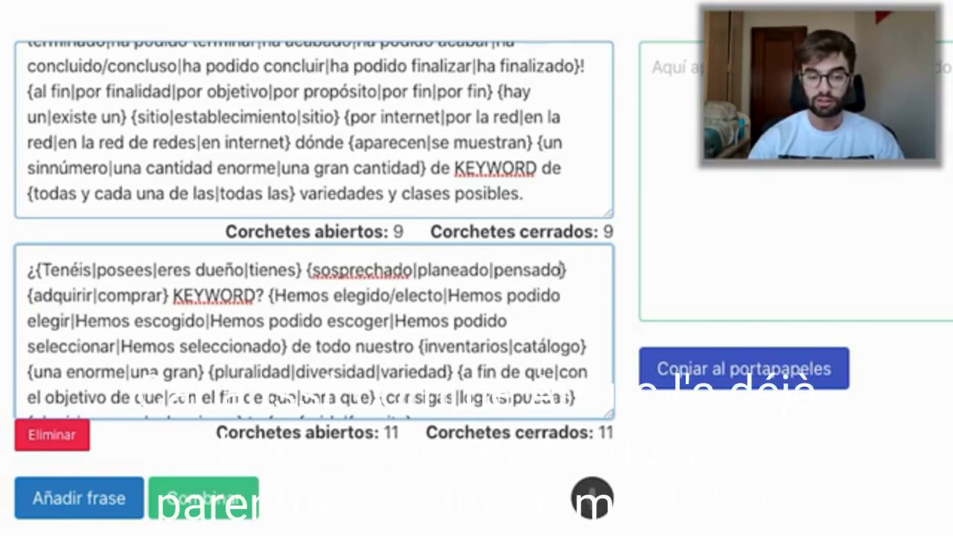
{"action": "triple_click", "coordinate": [612, 433]}
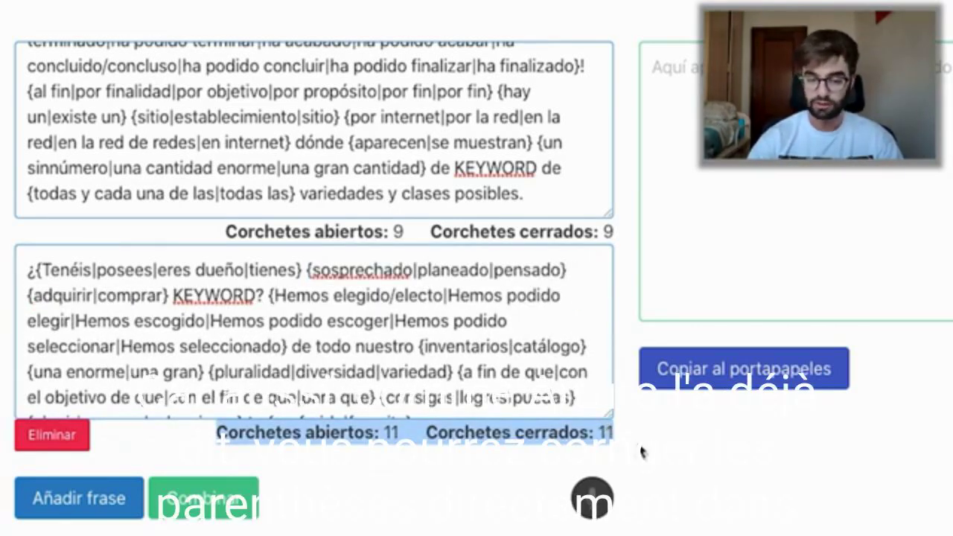
{"action": "left_click", "coordinate": [642, 451]}
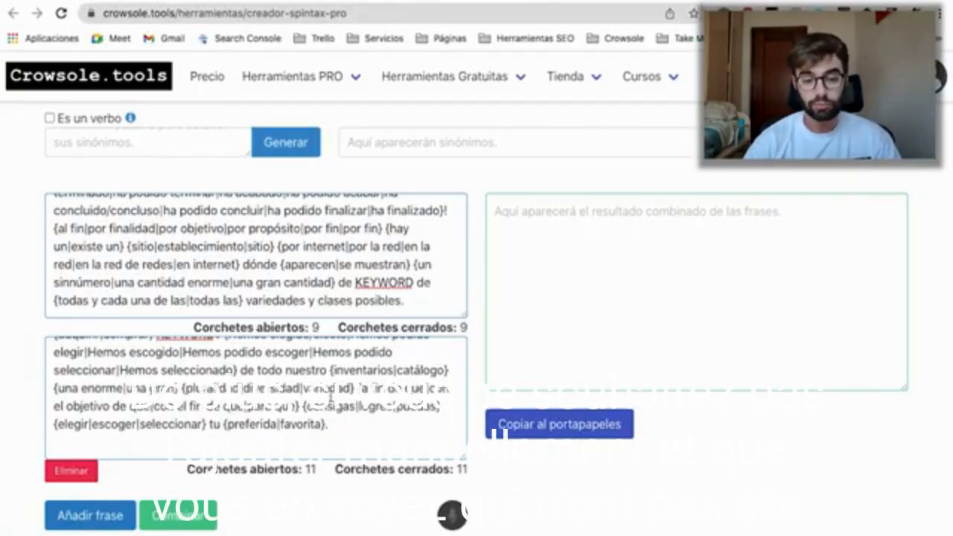
Step: Replace the {pluralidad|diversidad|variedad} group in the second phrase with the single word "variedad"
{"action": "double_click", "coordinate": [328, 388]}
{"action": "key", "text": "ctrl+c"}
{"action": "left_click_drag", "start_coordinate": [356, 388], "coordinate": [181, 388]}
{"action": "key", "text": "ctrl+v"}
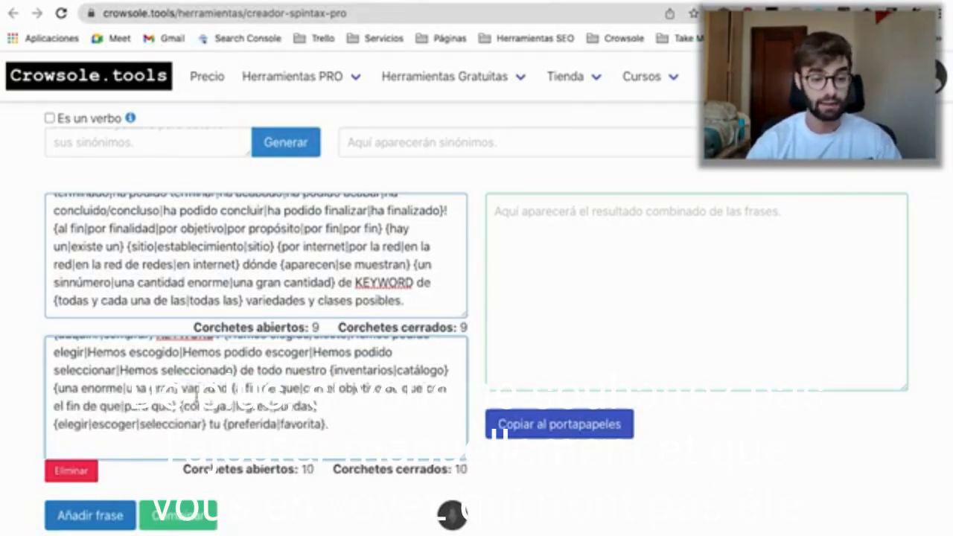
Step: Generate a synonym group for the word "variedad" copied from the second phrase
{"action": "double_click", "coordinate": [206, 390]}
{"action": "key", "text": "ctrl+c"}
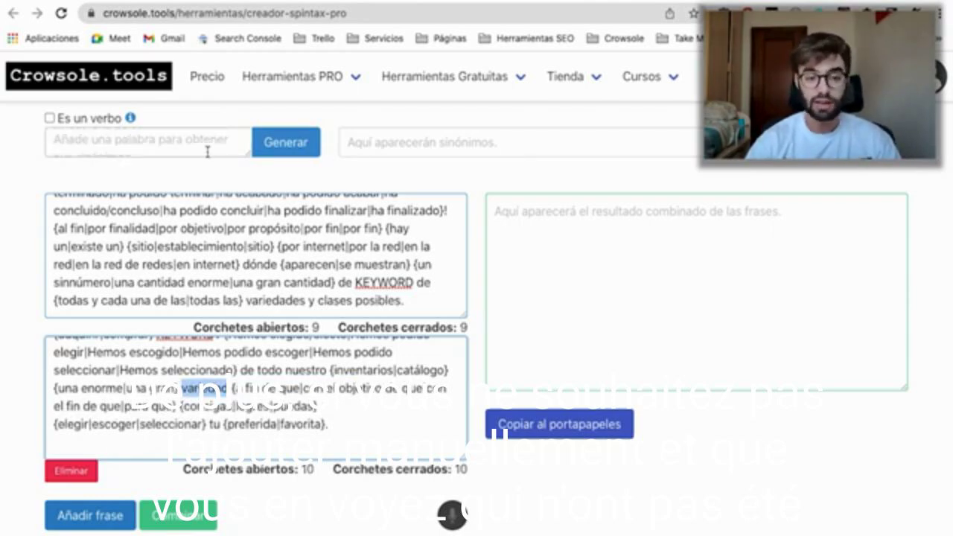
{"action": "scroll", "coordinate": [292, 121], "scroll_direction": "up", "scroll_amount": 2}
{"action": "scroll", "coordinate": [291, 121], "scroll_direction": "up", "scroll_amount": 1}
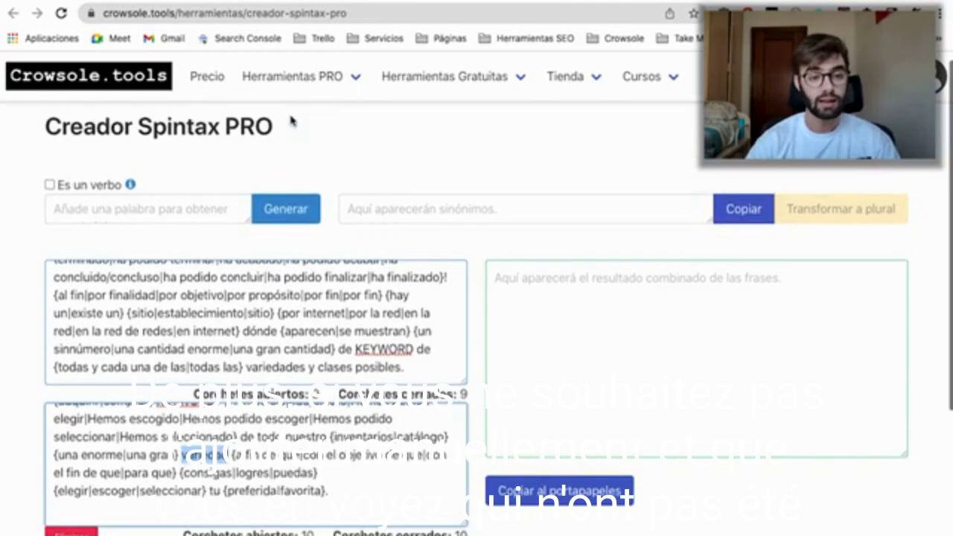
{"action": "left_click", "coordinate": [159, 206]}
{"action": "key", "text": "ctrl+v"}
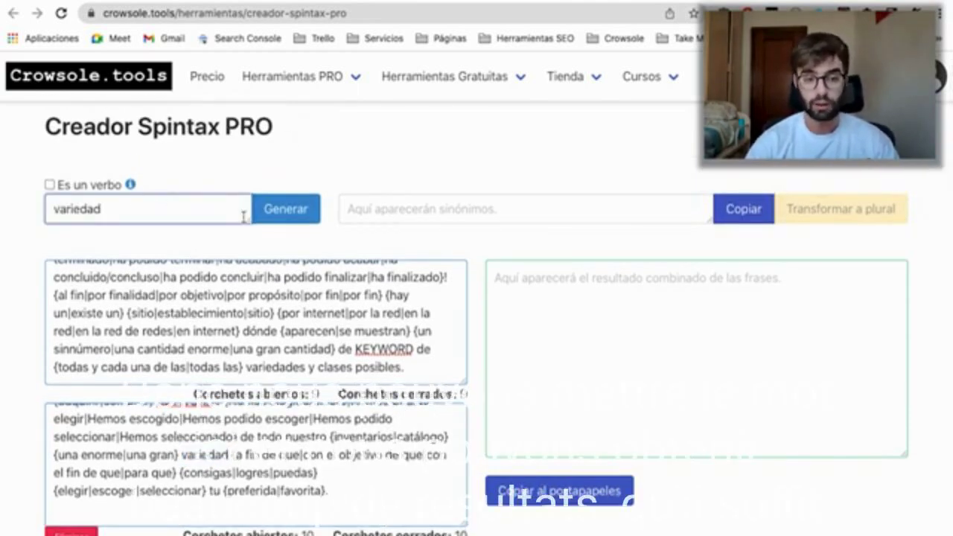
{"action": "left_click", "coordinate": [277, 212]}
{"action": "scroll", "coordinate": [397, 209], "scroll_direction": "down", "scroll_amount": 1}
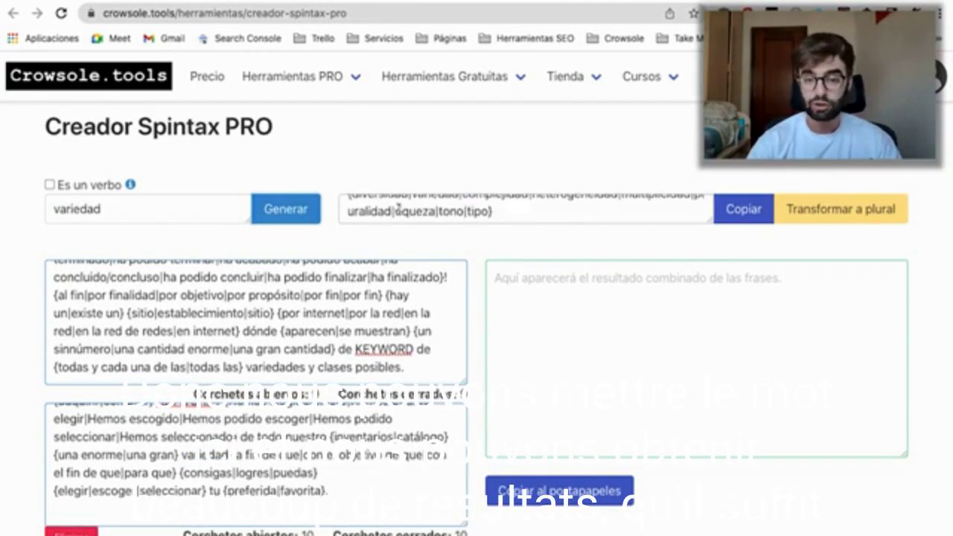
Step: Copy the generated synonym group and replace "variedad" in the second phrase with it
{"action": "left_click_drag", "start_coordinate": [710, 222], "coordinate": [711, 244]}
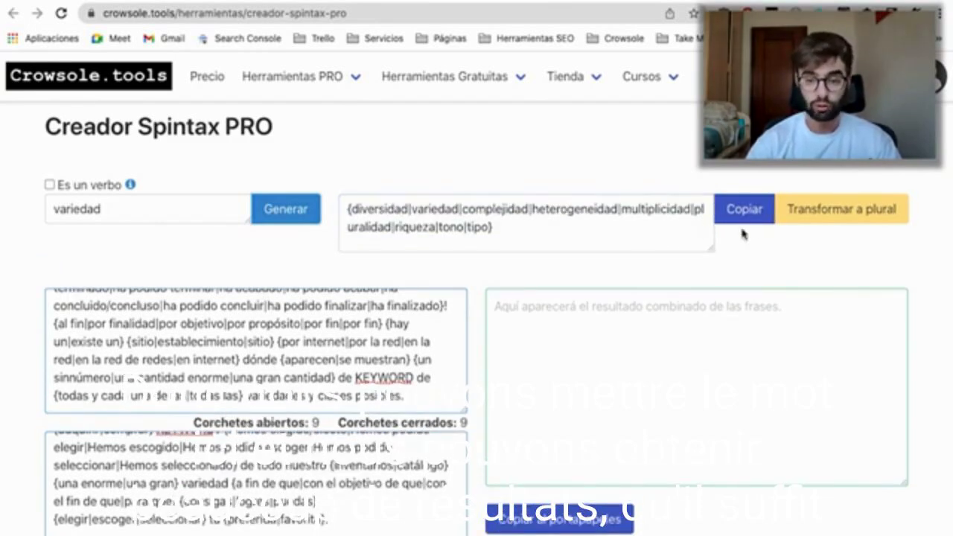
{"action": "left_click", "coordinate": [750, 215]}
{"action": "key", "text": "ctrl+c"}
{"action": "scroll", "coordinate": [594, 274], "scroll_direction": "down", "scroll_amount": 3}
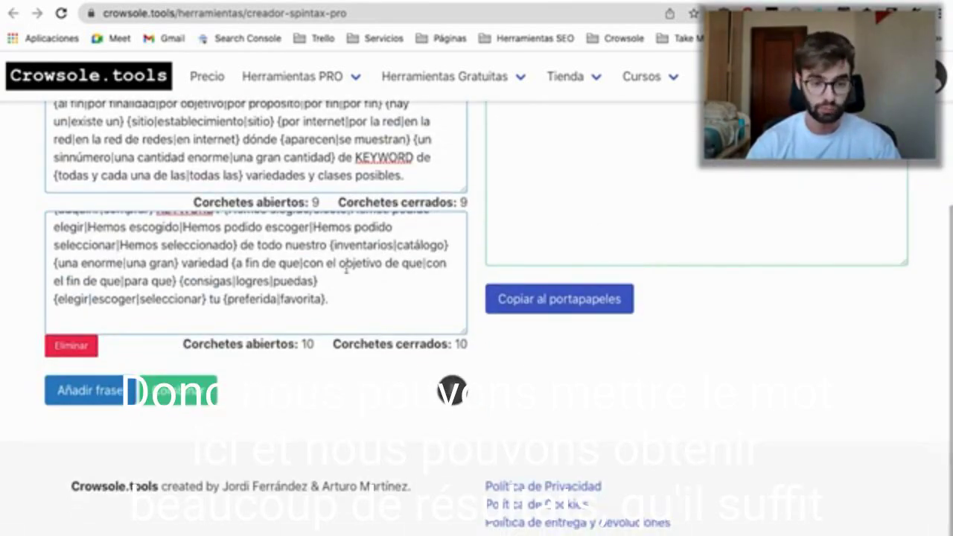
{"action": "double_click", "coordinate": [208, 263]}
{"action": "key", "text": "ctrl+v"}
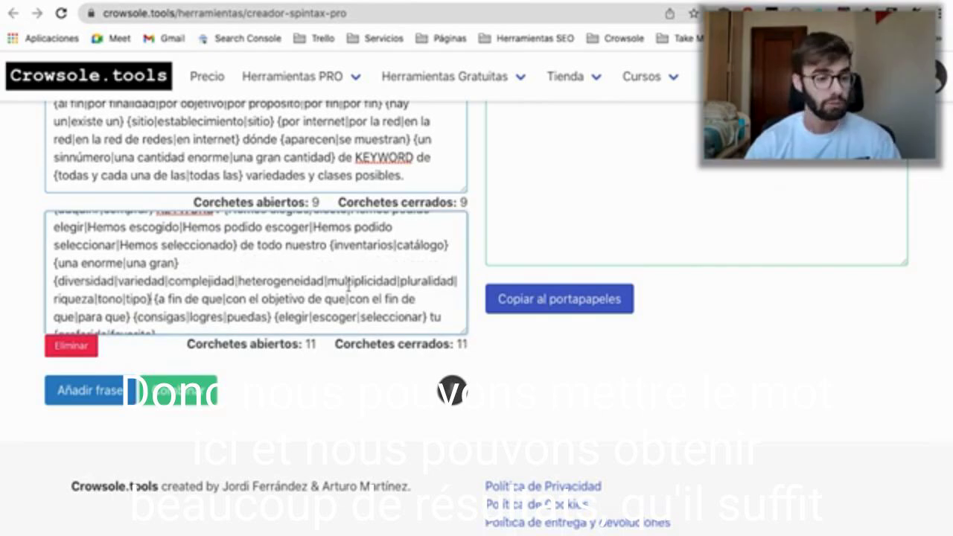
{"action": "scroll", "coordinate": [195, 293], "scroll_direction": "down", "scroll_amount": 1}
{"action": "double_click", "coordinate": [136, 292]}
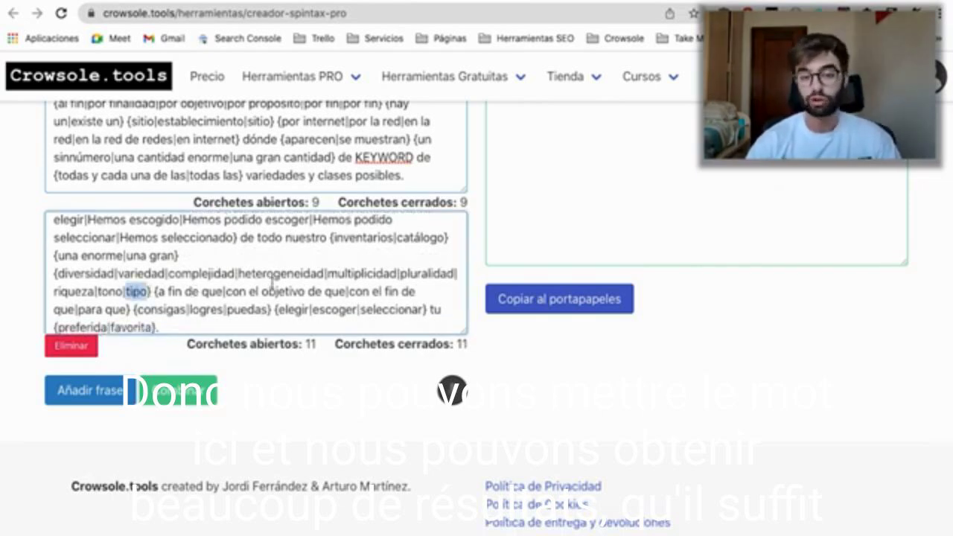
{"action": "double_click", "coordinate": [432, 274]}
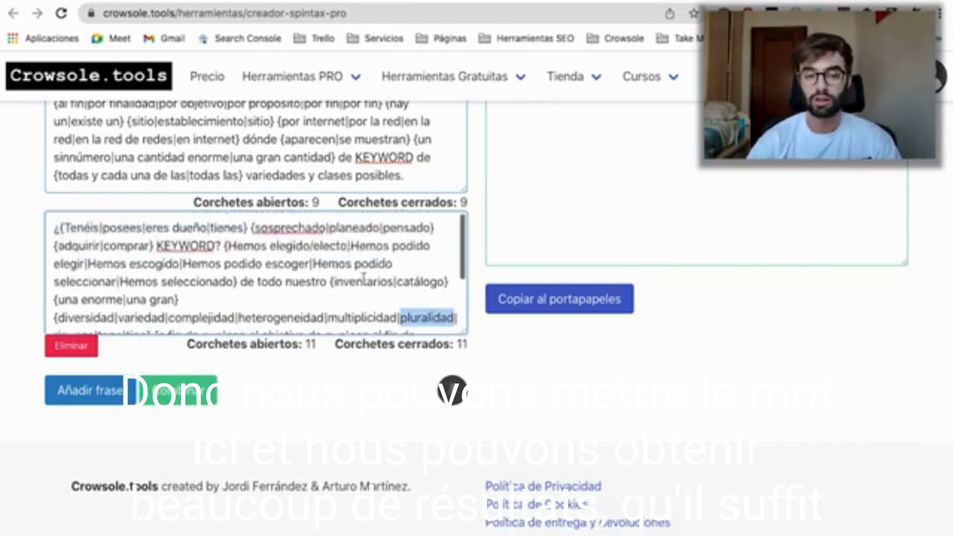
Step: Transform the generated synonyms of "variedad" to plural, then clear the word and its results
{"action": "scroll", "coordinate": [363, 278], "scroll_direction": "up", "scroll_amount": 1}
{"action": "scroll", "coordinate": [363, 278], "scroll_direction": "up", "scroll_amount": 2}
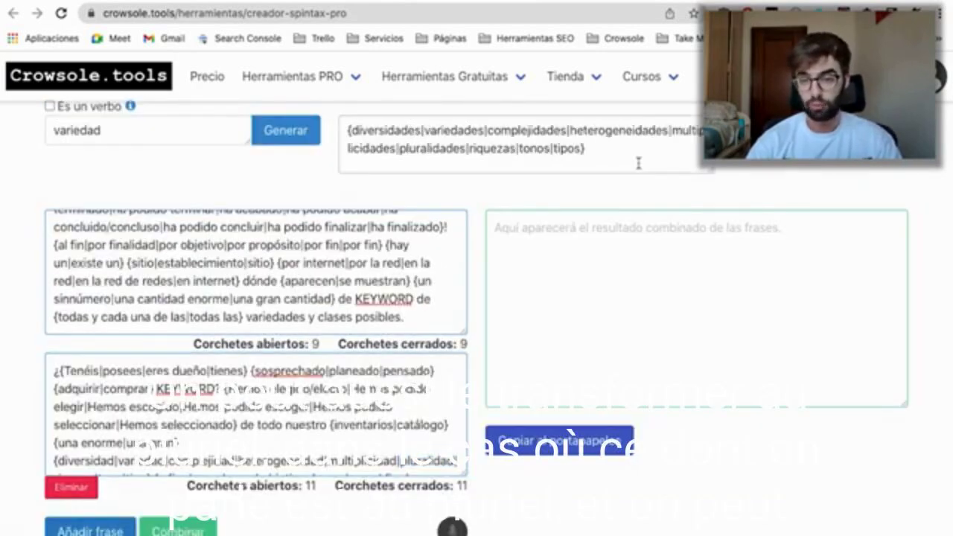
{"action": "left_click_drag", "start_coordinate": [616, 172], "coordinate": [290, 155]}
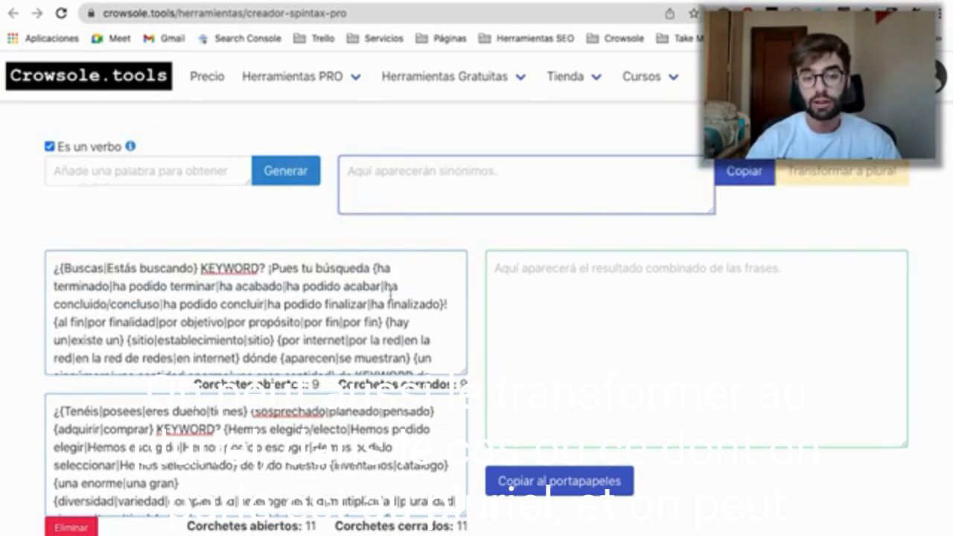
Step: Generate synonyms for "muestran" from the first phrase, with the word marked as a verb
{"action": "scroll", "coordinate": [391, 294], "scroll_direction": "down", "scroll_amount": 1}
{"action": "scroll", "coordinate": [350, 328], "scroll_direction": "up", "scroll_amount": 1}
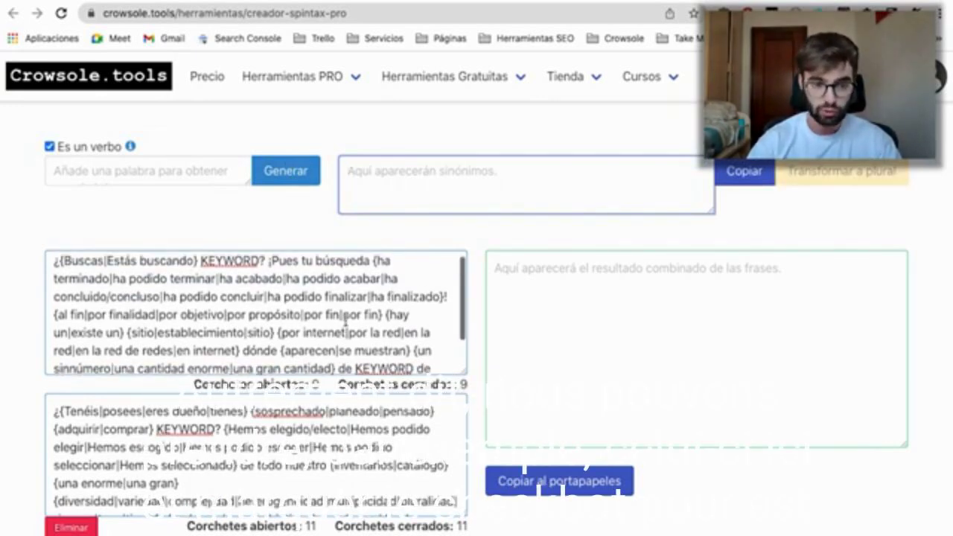
{"action": "double_click", "coordinate": [381, 353]}
{"action": "key", "text": "ctrl+c"}
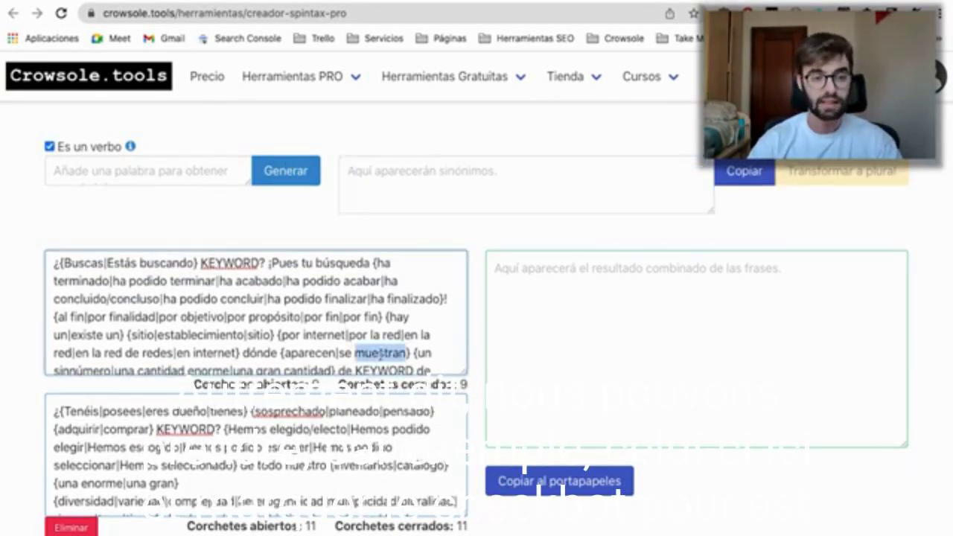
{"action": "left_click", "coordinate": [149, 171]}
{"action": "key", "text": "ctrl+v"}
{"action": "left_click", "coordinate": [49, 147]}
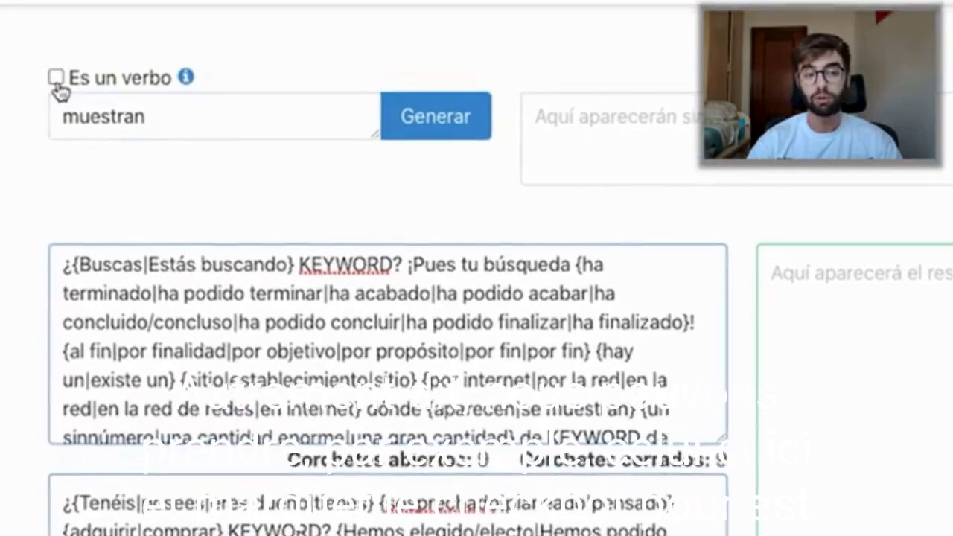
{"action": "left_click", "coordinate": [56, 77]}
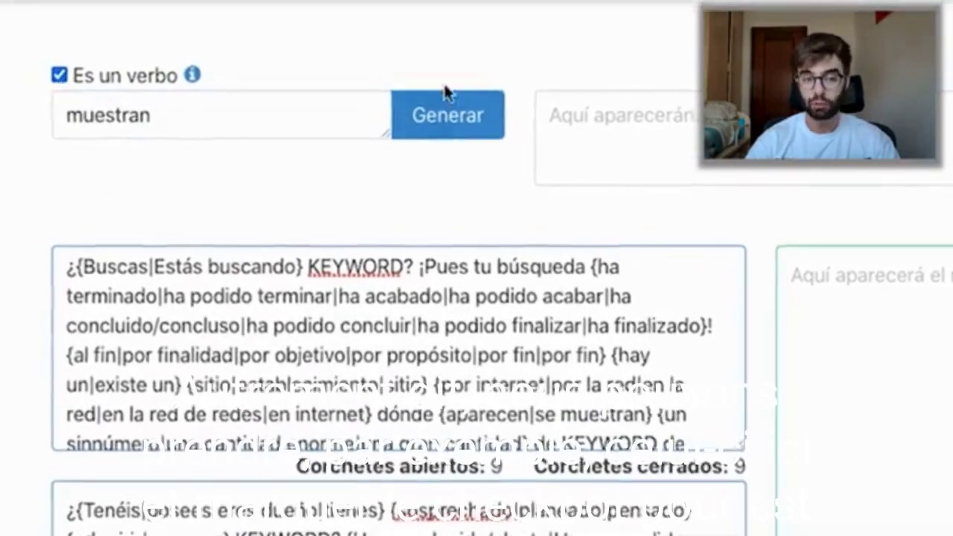
{"action": "left_click", "coordinate": [462, 120]}
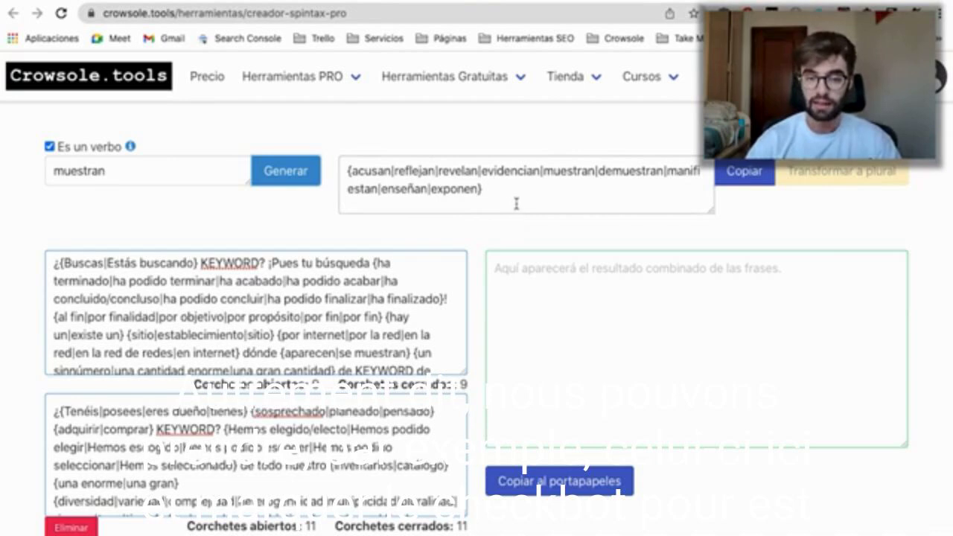
Step: Copy the verb synonym group and put it in place of "muestran" after "se" in the first phrase
{"action": "left_click_drag", "start_coordinate": [516, 203], "coordinate": [341, 159]}
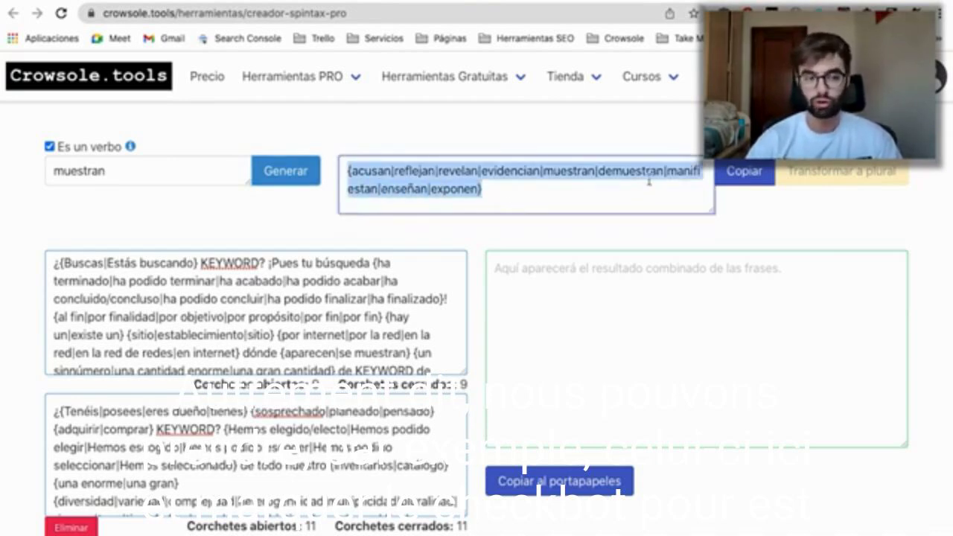
{"action": "left_click", "coordinate": [765, 176]}
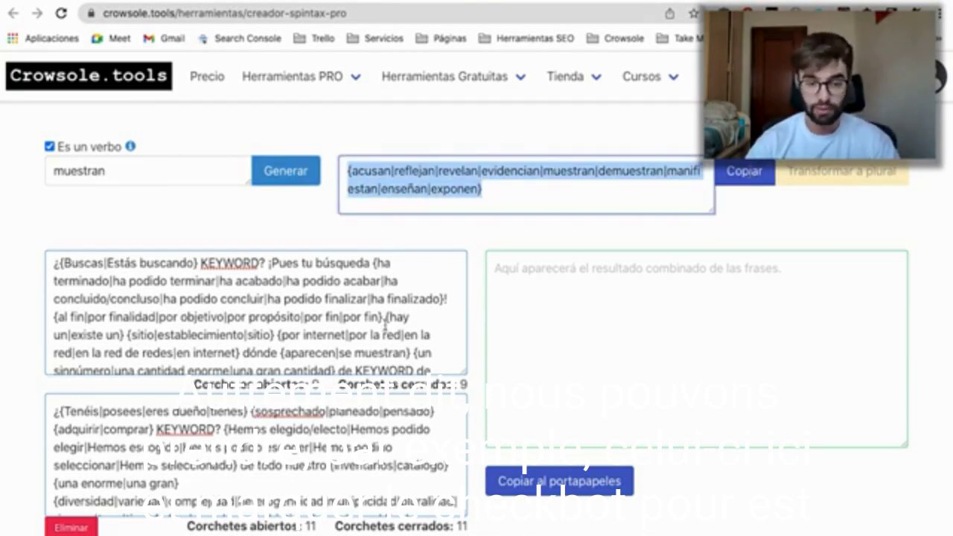
{"action": "double_click", "coordinate": [412, 353]}
{"action": "key", "text": "ctrl+v"}
{"action": "scroll", "coordinate": [177, 364], "scroll_direction": "down", "scroll_amount": 1}
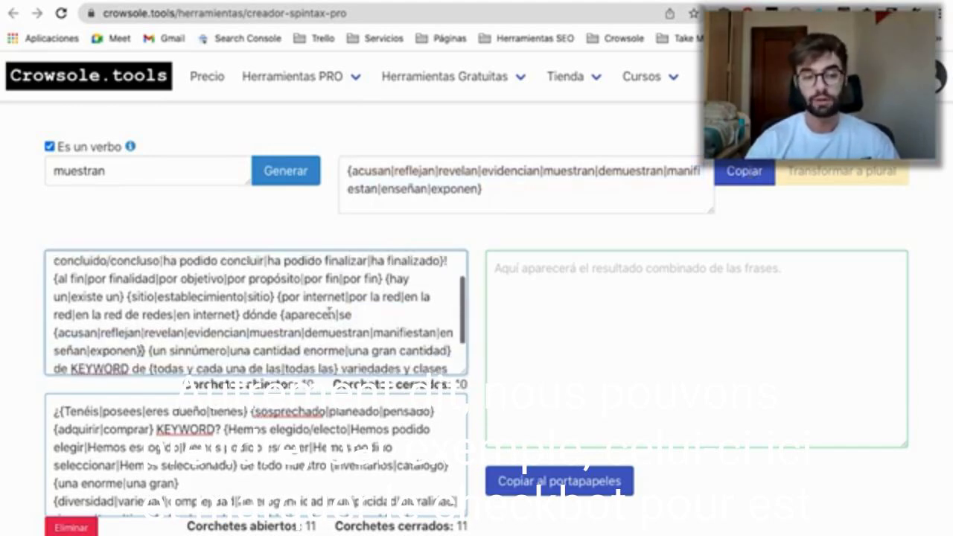
Step: Review both phrases, combine them into one spintax and copy the combined result to the clipboard
{"action": "scroll", "coordinate": [177, 364], "scroll_direction": "down", "scroll_amount": 3}
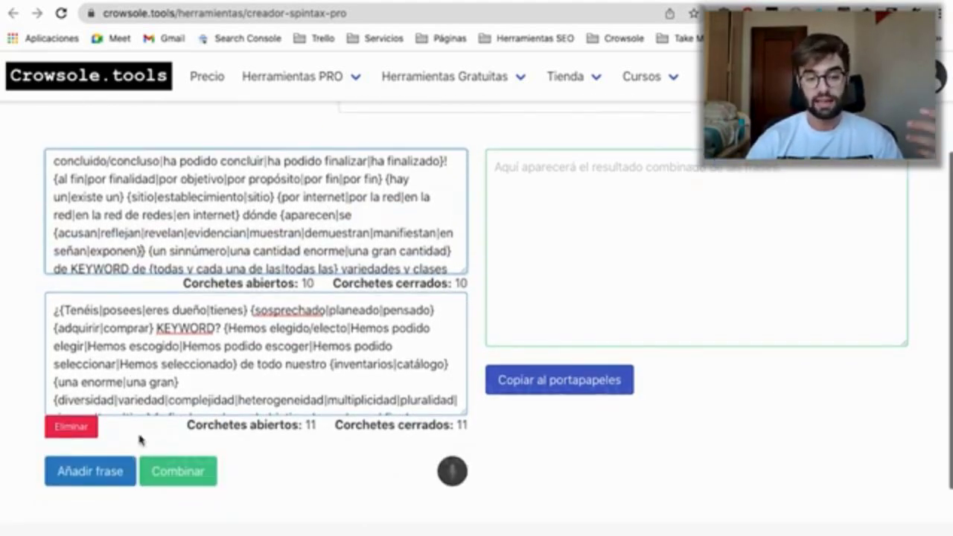
{"action": "scroll", "coordinate": [135, 345], "scroll_direction": "up", "scroll_amount": 1}
{"action": "scroll", "coordinate": [164, 283], "scroll_direction": "up", "scroll_amount": 1}
{"action": "scroll", "coordinate": [251, 360], "scroll_direction": "down", "scroll_amount": 2}
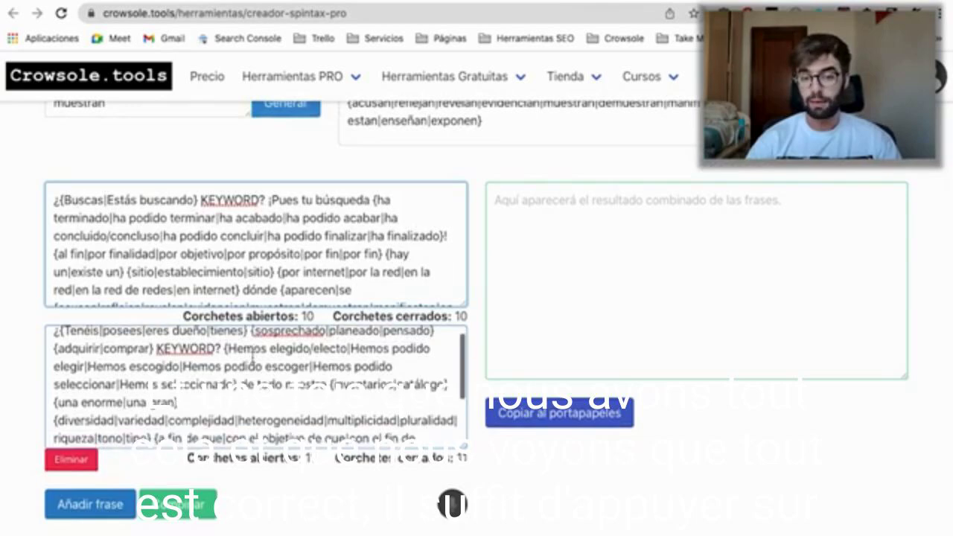
{"action": "left_click", "coordinate": [200, 511]}
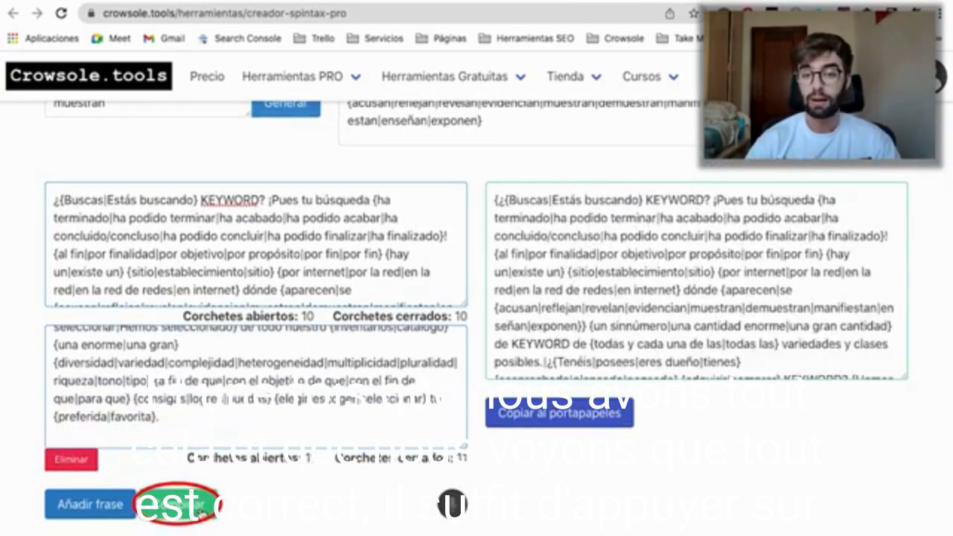
{"action": "left_click", "coordinate": [560, 413]}
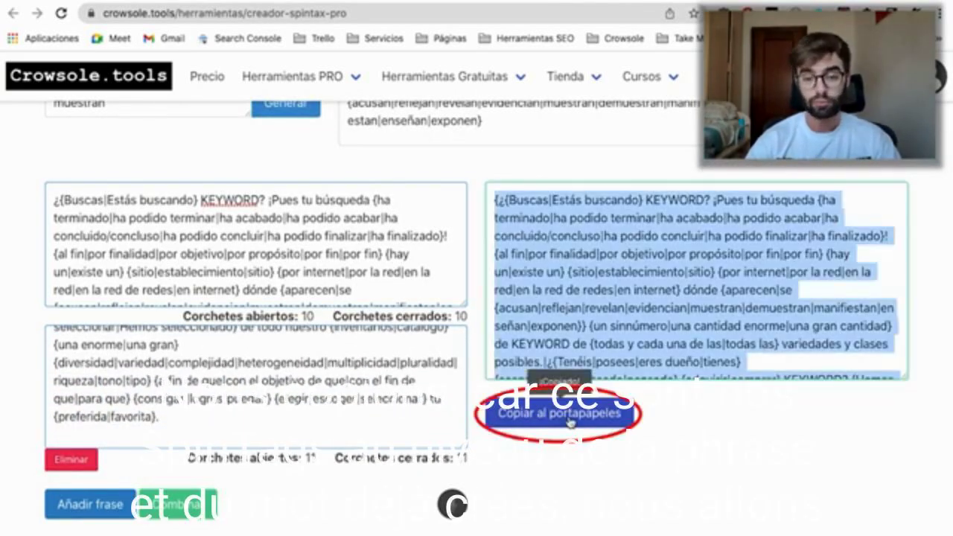
Step: Open Editor HTML Online and replace the opening text "¿Estás buscando KEYWORD? … clases posibles." with the copied combined spintax
{"action": "mouse_move", "coordinate": [564, 82]}
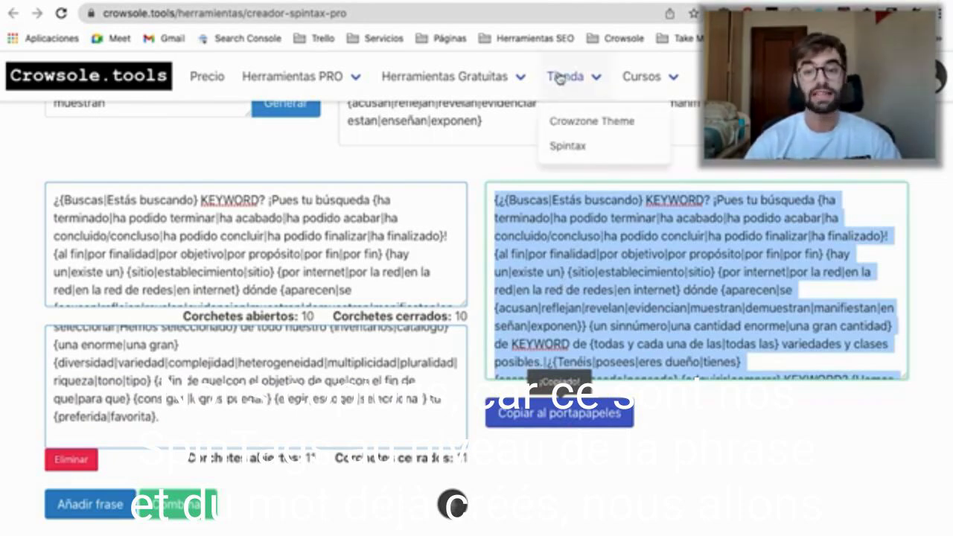
{"action": "left_click", "coordinate": [436, 492]}
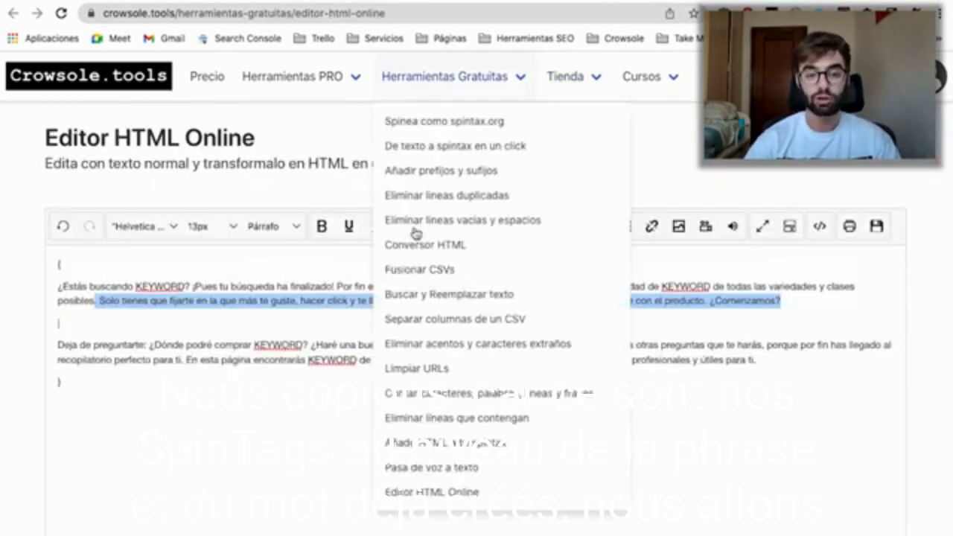
{"action": "left_click", "coordinate": [199, 322]}
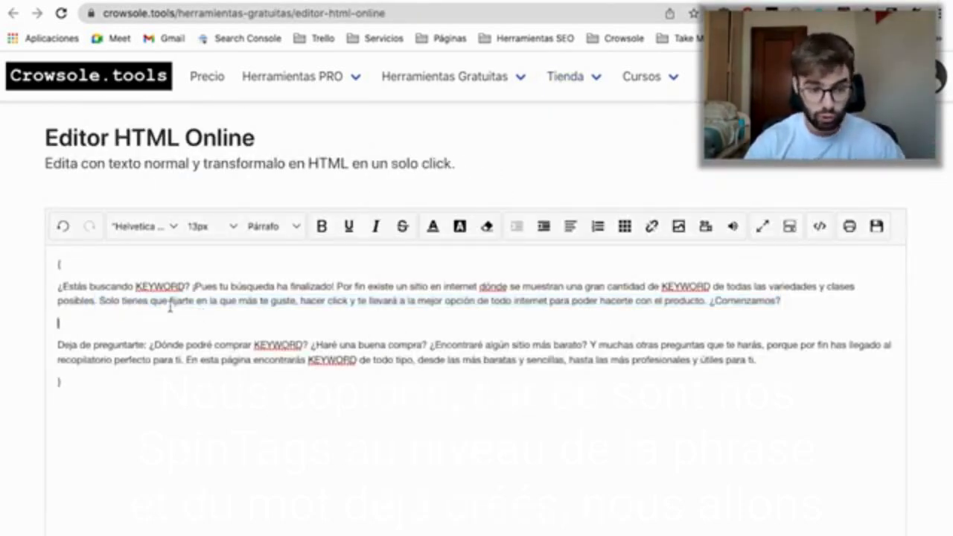
{"action": "left_click_drag", "start_coordinate": [96, 301], "coordinate": [55, 291]}
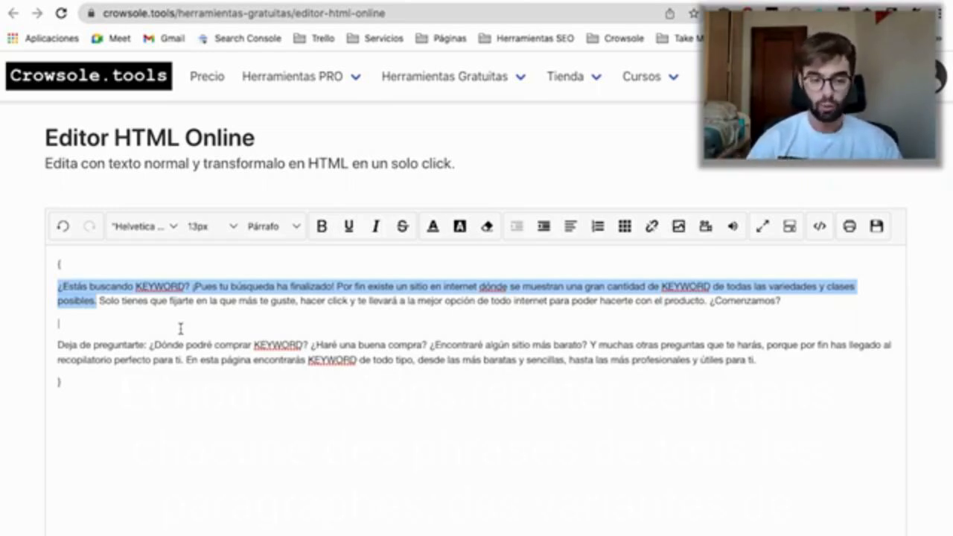
{"action": "key", "text": "ctrl+v"}
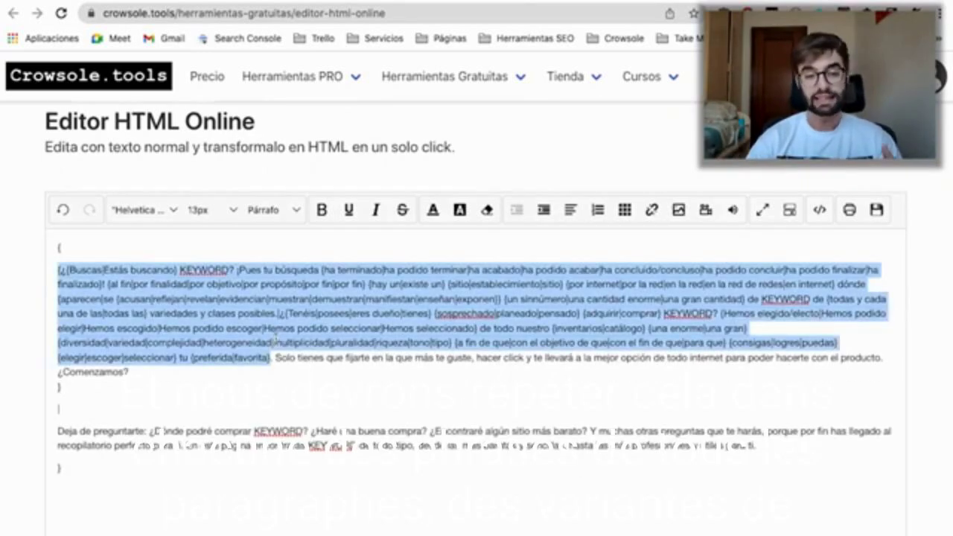
Step: Review the inserted spintax and mark the sentences in both paragraphs that still need variants
{"action": "left_click", "coordinate": [334, 350]}
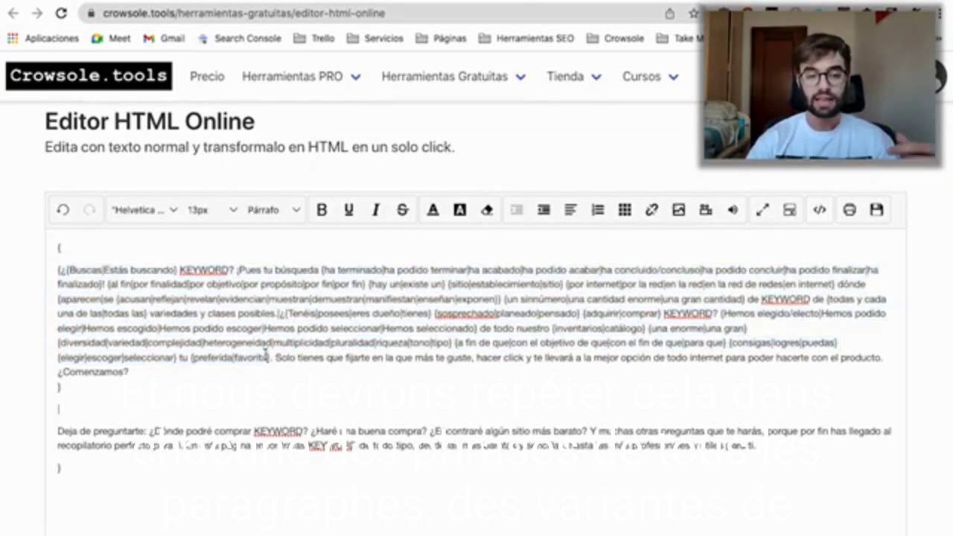
{"action": "left_click_drag", "start_coordinate": [268, 358], "coordinate": [64, 266]}
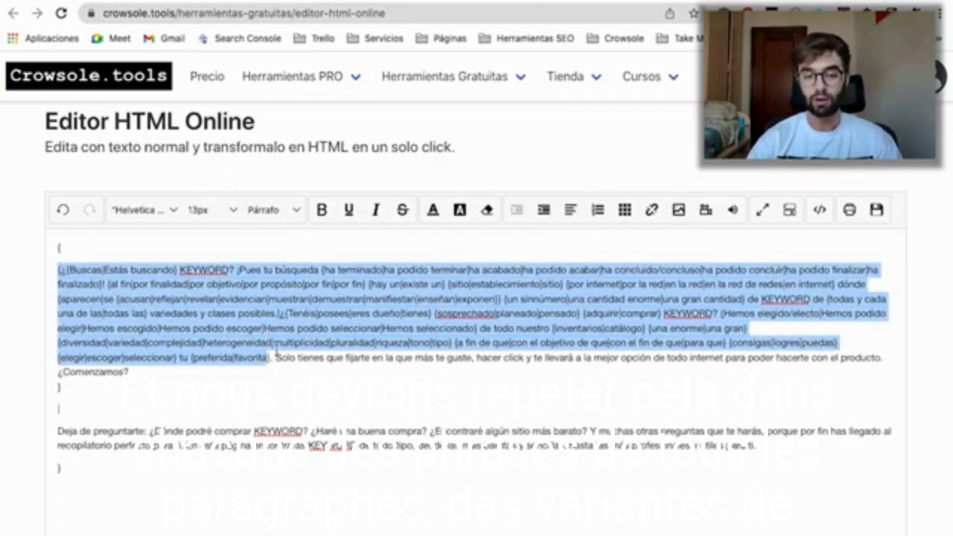
{"action": "scroll", "coordinate": [276, 351], "scroll_direction": "down", "scroll_amount": 1}
{"action": "left_click_drag", "start_coordinate": [275, 333], "coordinate": [281, 353]}
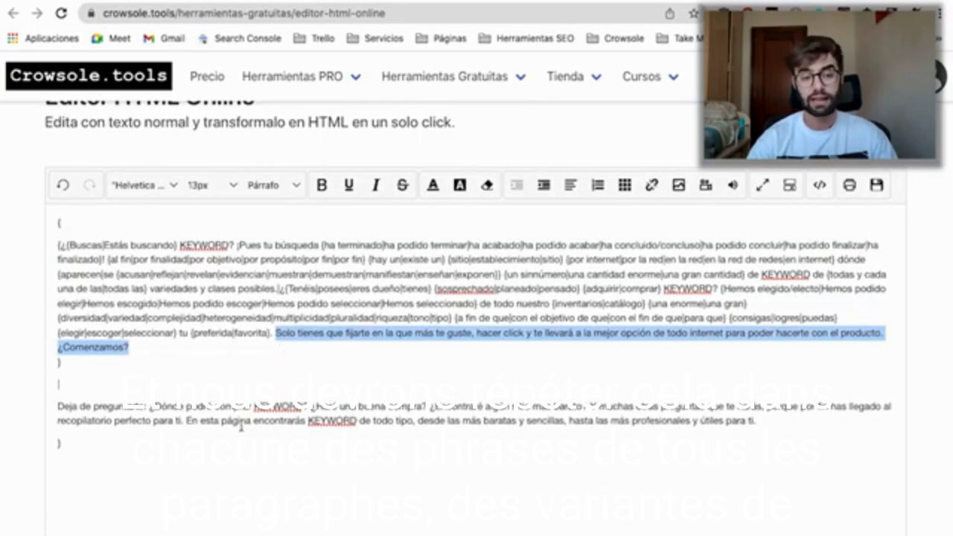
{"action": "left_click_drag", "start_coordinate": [184, 422], "coordinate": [48, 408]}
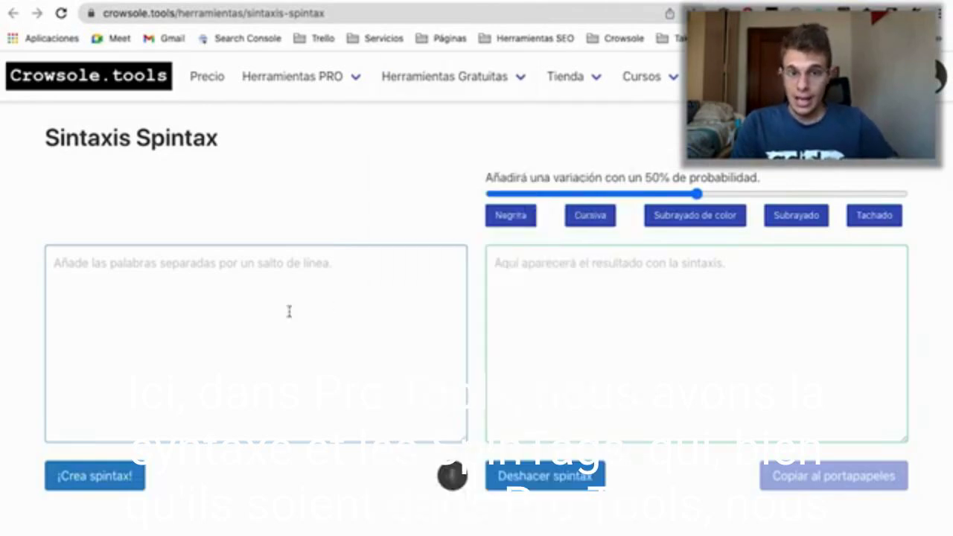
Step: Try the voice input for the word list in the Sintaxis Spintax tool
{"action": "left_click", "coordinate": [402, 296]}
{"action": "scroll", "coordinate": [401, 296], "scroll_direction": "down", "scroll_amount": 1}
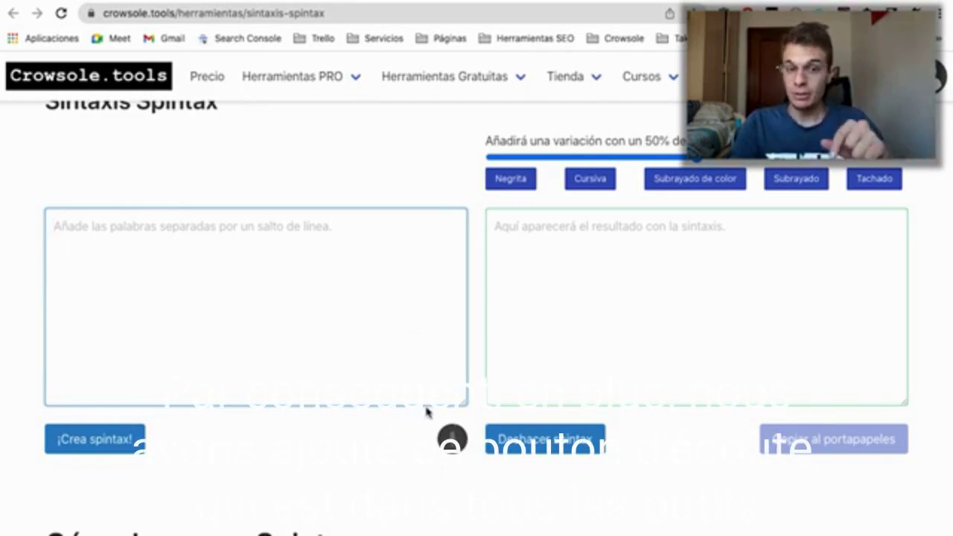
{"action": "left_click", "coordinate": [452, 439]}
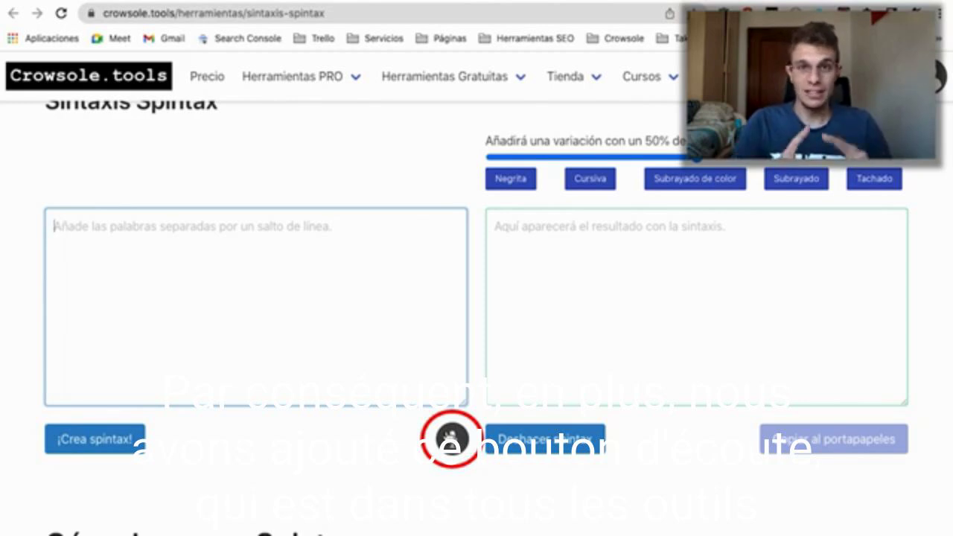
{"action": "mouse_move", "coordinate": [237, 71]}
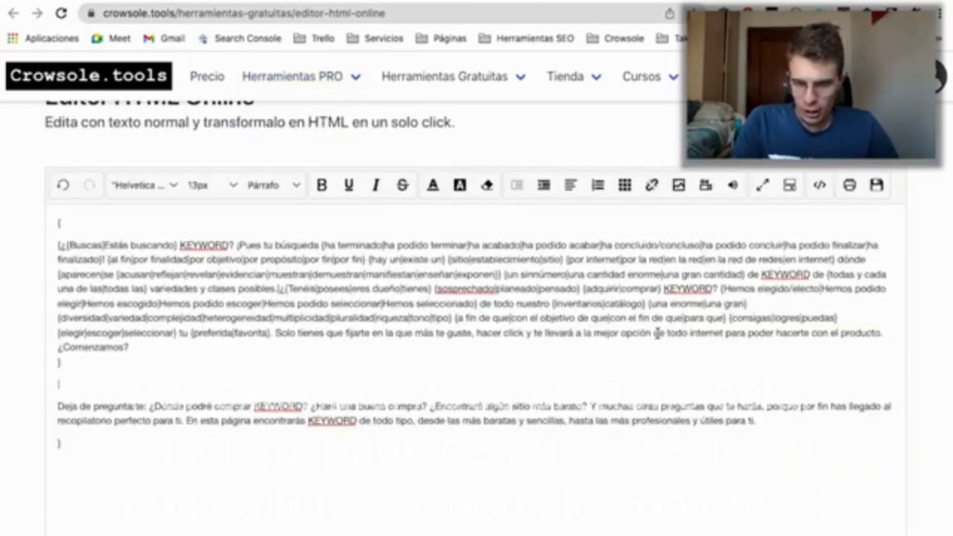
Step: List variants of "de todo internet" in Sintaxis Spintax: itself, "de toda la red", "online" and "de todos los lugares de Internet", one per line
{"action": "left_click_drag", "start_coordinate": [653, 333], "coordinate": [717, 334]}
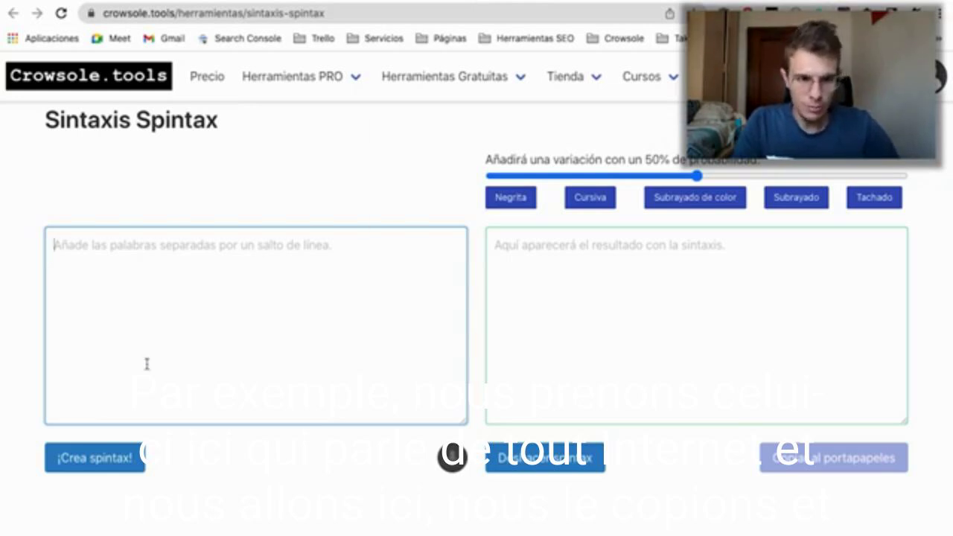
{"action": "type", "text": "de todo internet"}
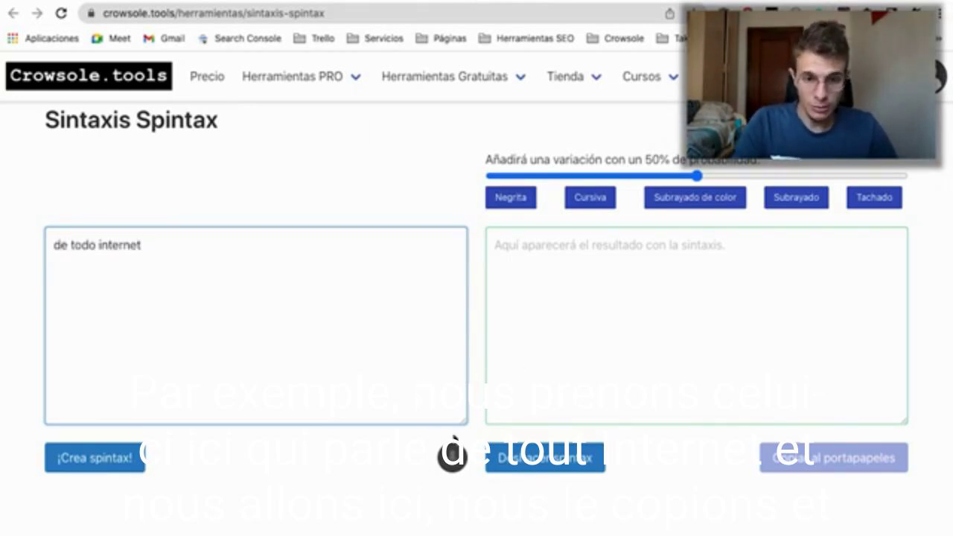
{"action": "key", "text": "Return"}
{"action": "type", "text": "de toda la red"}
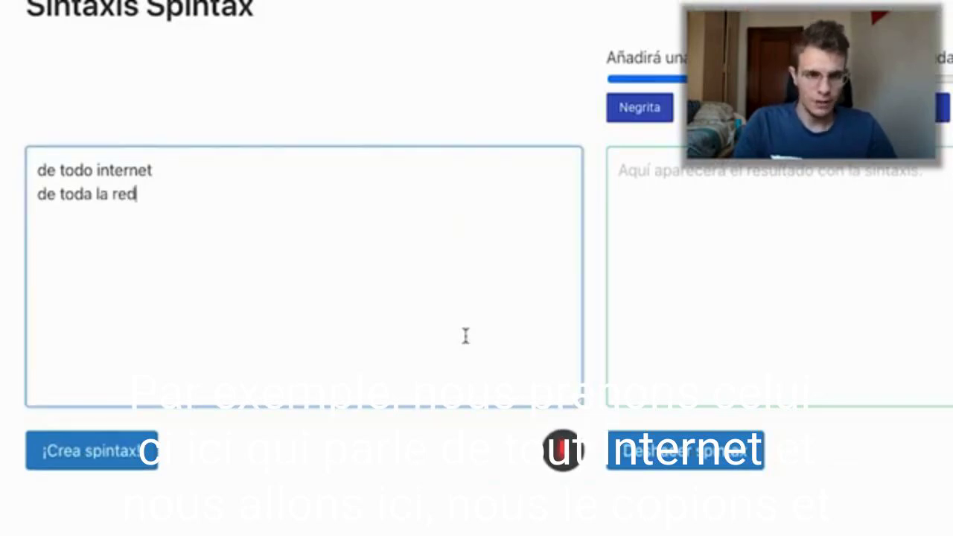
{"action": "key", "text": "Return"}
{"action": "type", "text": "online"}
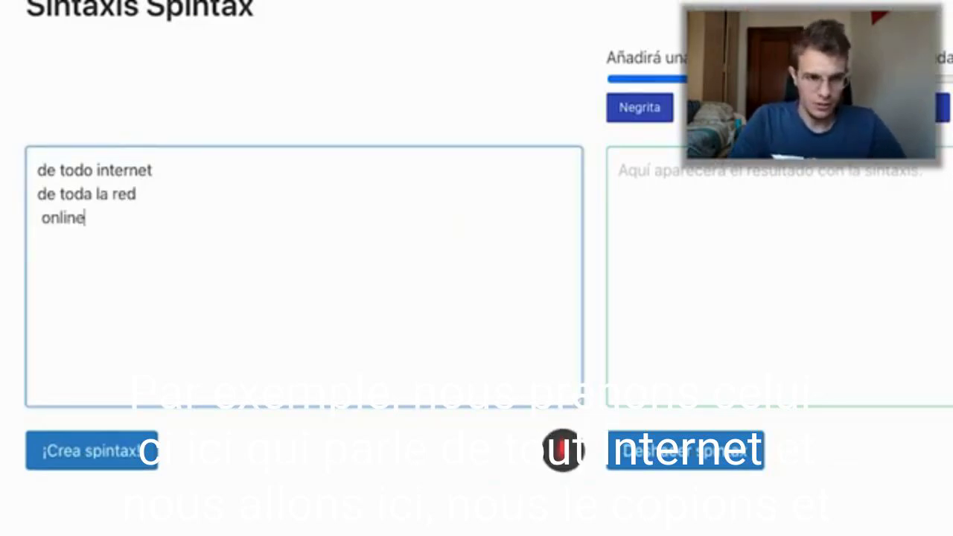
{"action": "key", "text": "Return"}
{"action": "type", "text": "de todos los lugares de Internet"}
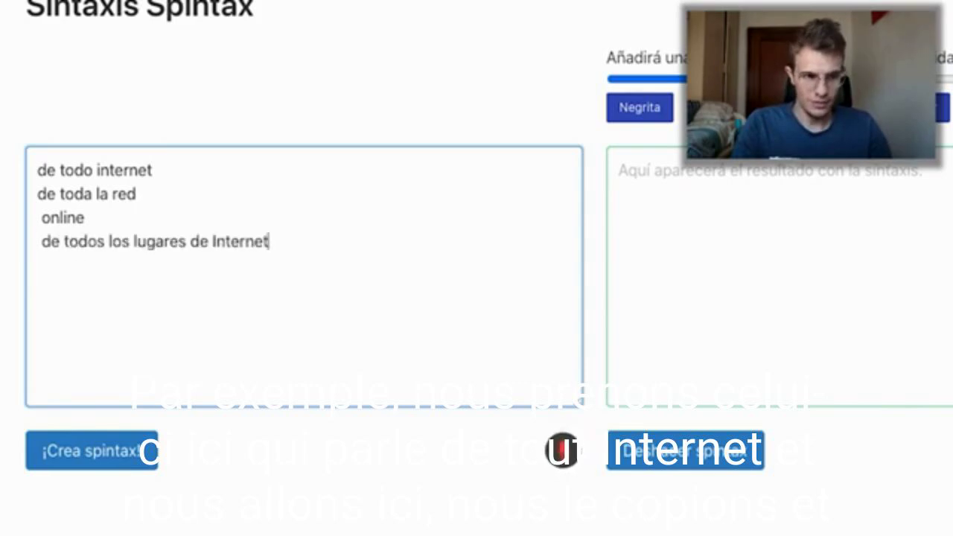
{"action": "key", "text": "Return"}
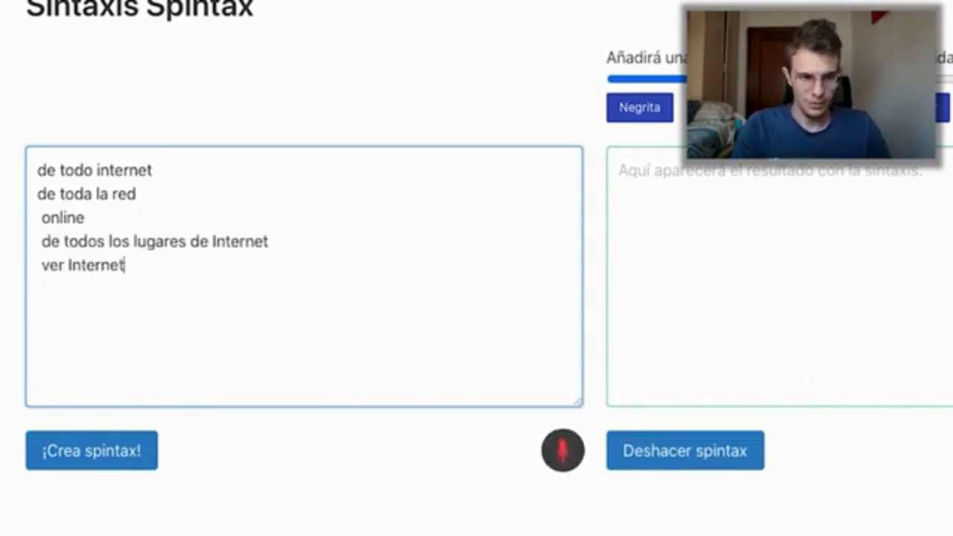
Step: Stop the voice input and correct the fifth variant from "ver Internet" to "de Internet"
{"action": "left_click", "coordinate": [563, 450]}
{"action": "left_click", "coordinate": [62, 265]}
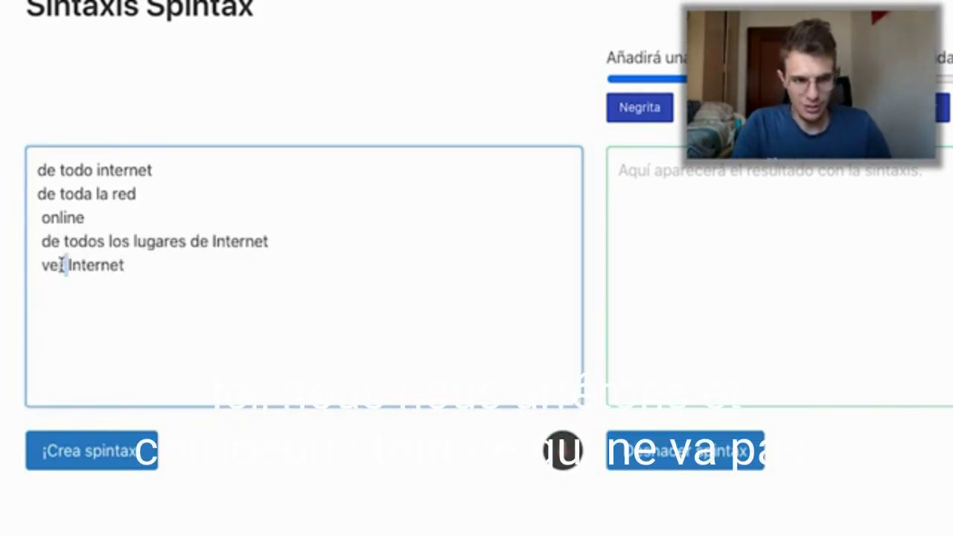
{"action": "double_click", "coordinate": [59, 264]}
{"action": "type", "text": "de"}
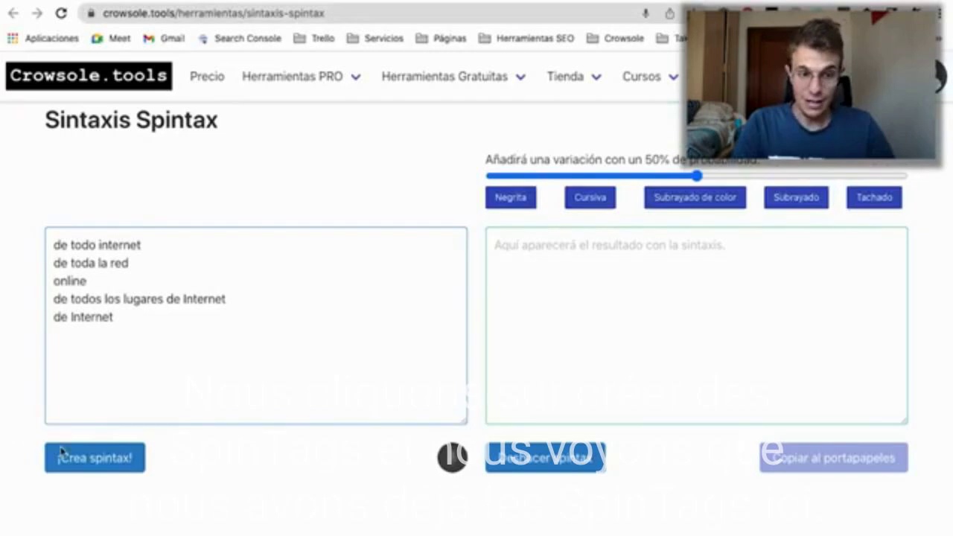
Step: Create the spintax from the five listed variants and copy it to the clipboard
{"action": "left_click", "coordinate": [113, 460]}
{"action": "left_click_drag", "start_coordinate": [561, 286], "coordinate": [479, 238]}
{"action": "key", "text": "ctrl+c"}
{"action": "left_click", "coordinate": [812, 468]}
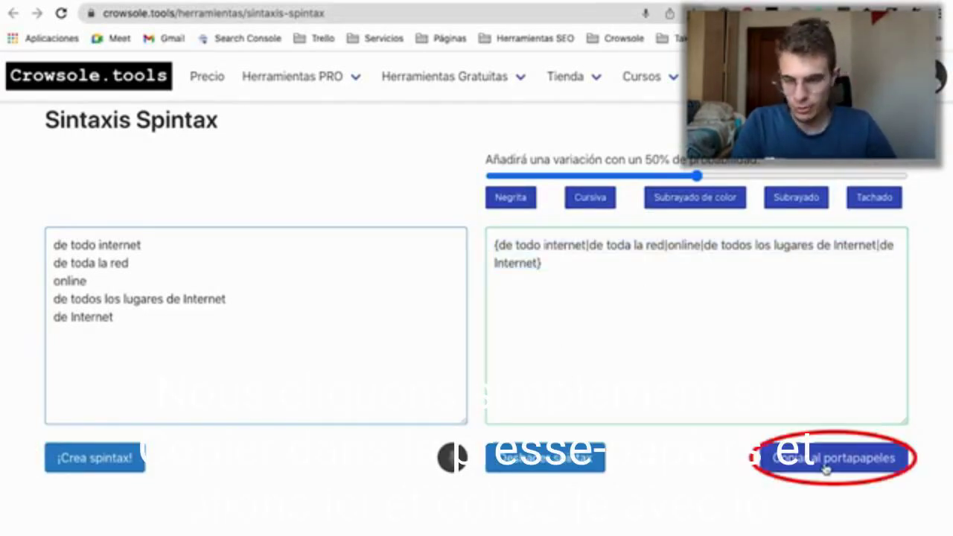
Step: Replace "de todo internet" in the HTML editor's first paragraph with the copied spintax, and undo the replacement
{"action": "left_click", "coordinate": [365, 2]}
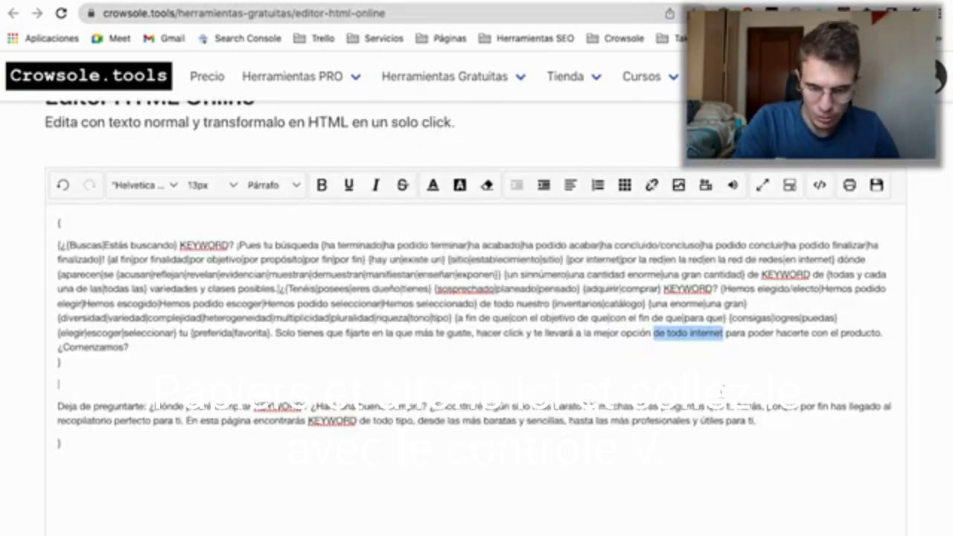
{"action": "key", "text": "ctrl+v"}
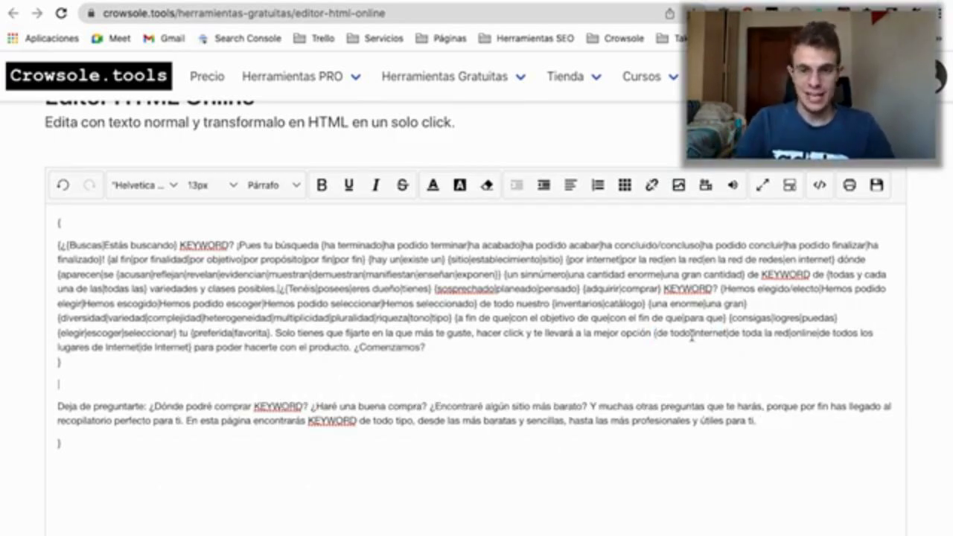
{"action": "key", "text": "super+z"}
{"action": "key", "text": "super+shift+z"}
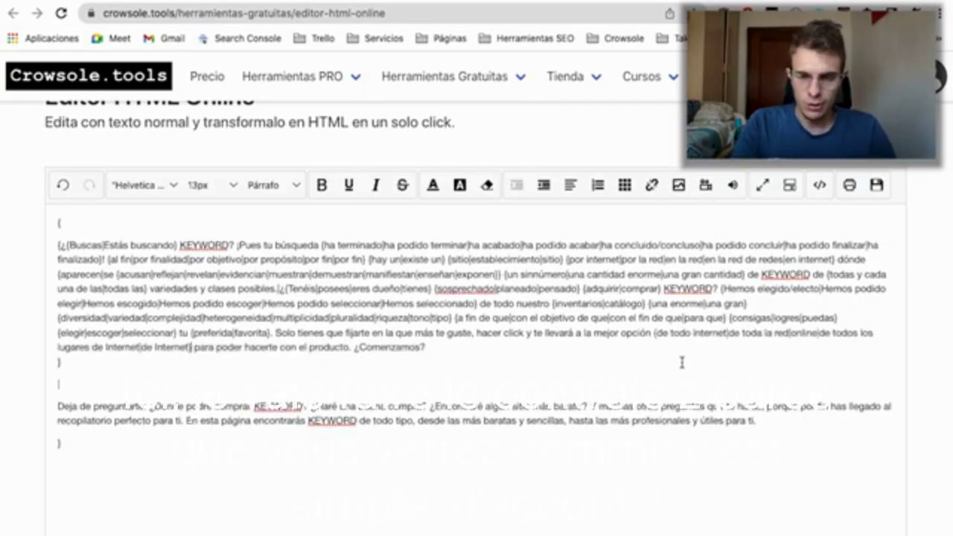
{"action": "key", "text": "super+z"}
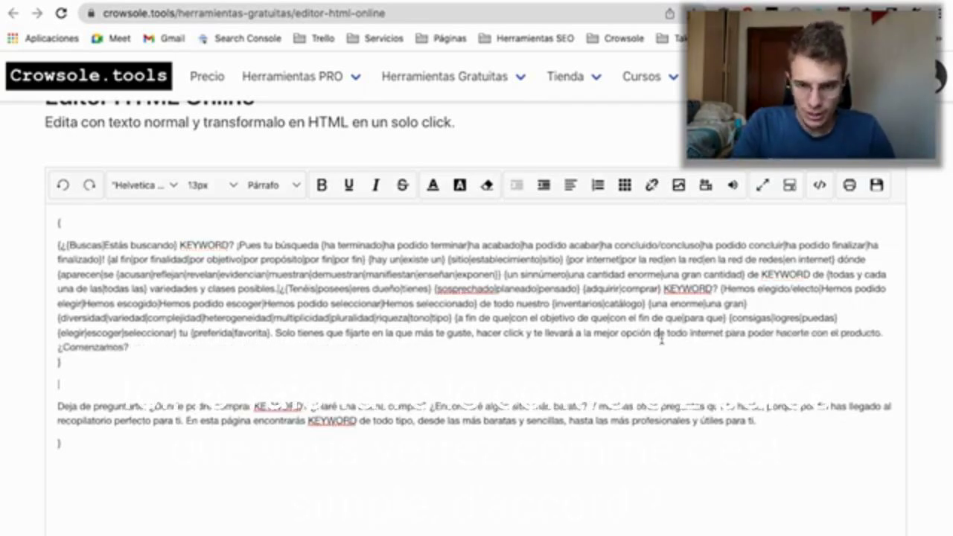
Step: Set the variation probability to 61%, add italic variations to the Sintaxis Spintax result and copy it to the clipboard
{"action": "left_click_drag", "start_coordinate": [654, 334], "coordinate": [724, 335]}
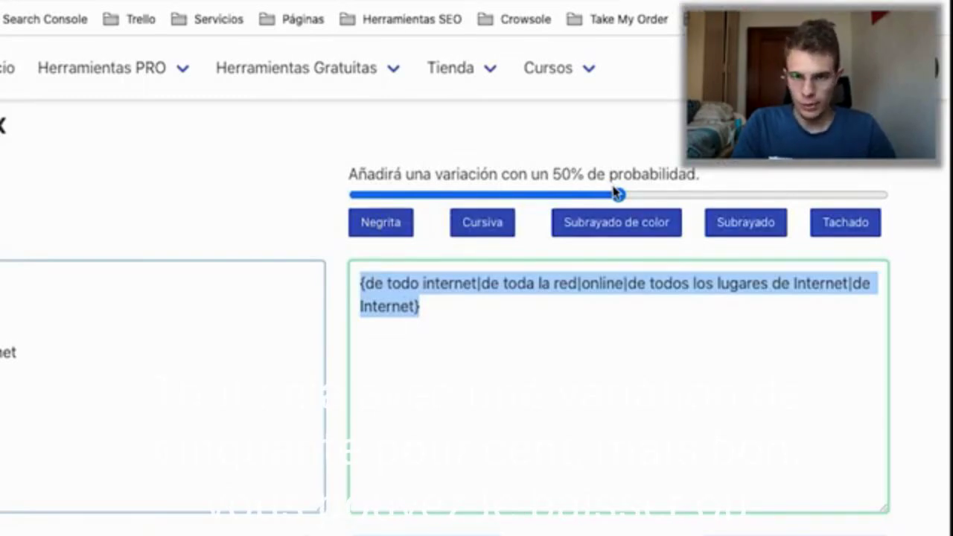
{"action": "left_click_drag", "start_coordinate": [618, 194], "coordinate": [680, 196]}
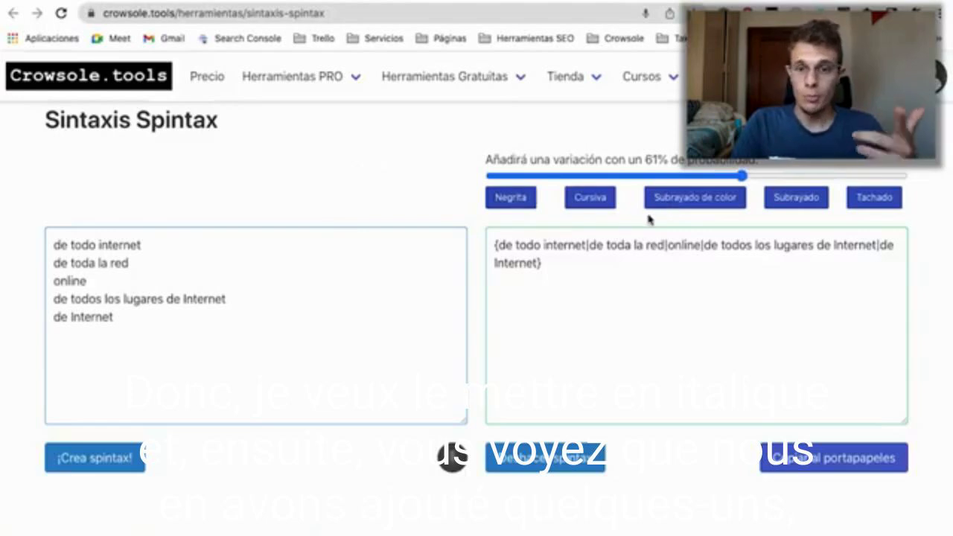
{"action": "left_click", "coordinate": [590, 197]}
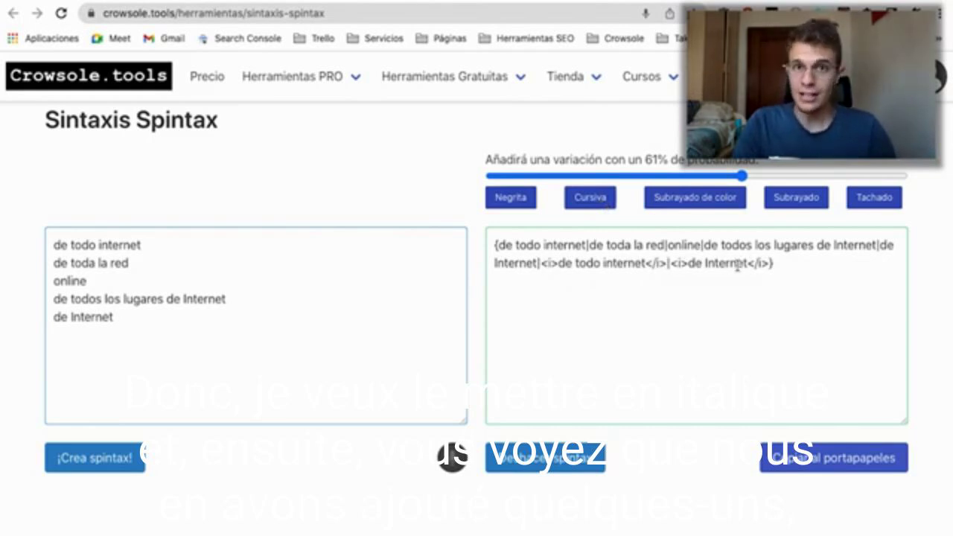
{"action": "left_click", "coordinate": [834, 458]}
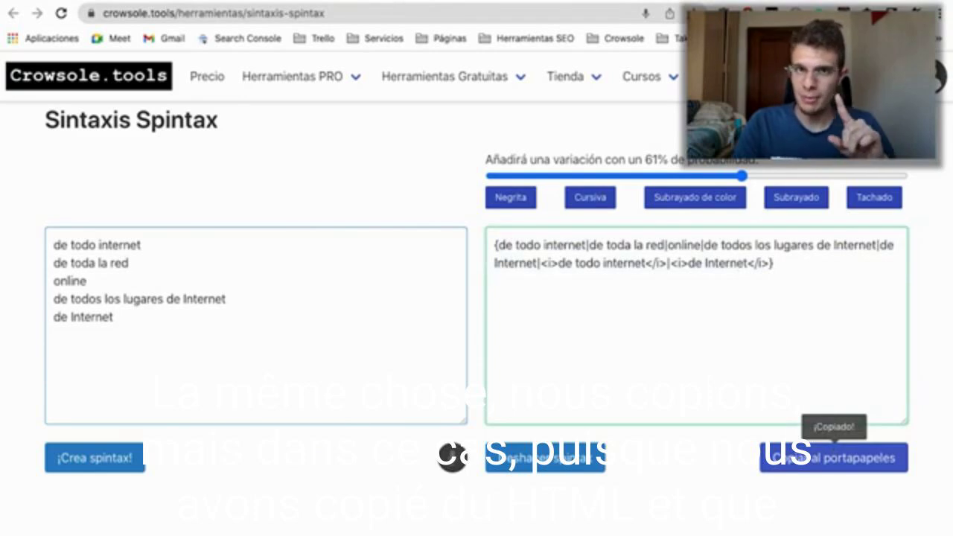
Step: Replace "de todo internet" in the editor's HTML source with the copied italic spintax and return to the formatted view
{"action": "left_click", "coordinate": [332, 1]}
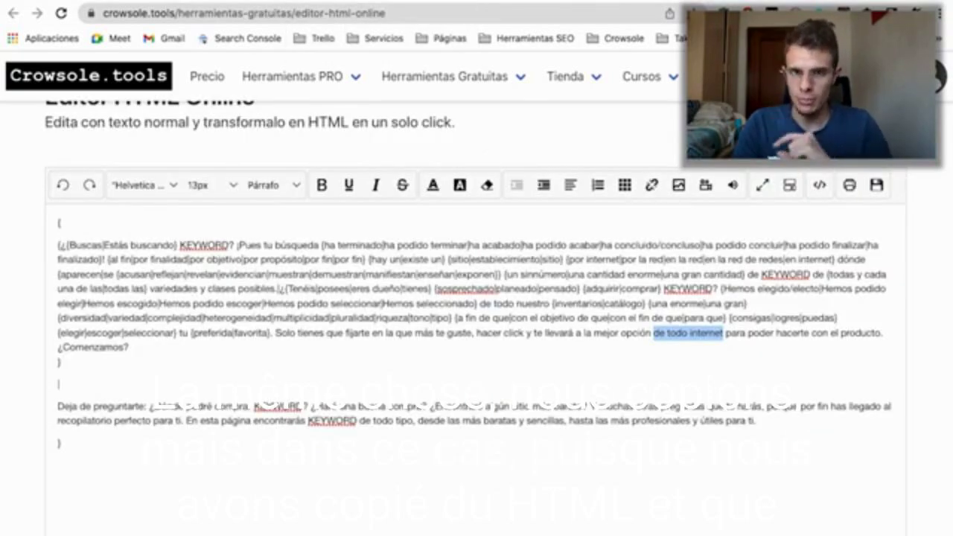
{"action": "left_click", "coordinate": [820, 184]}
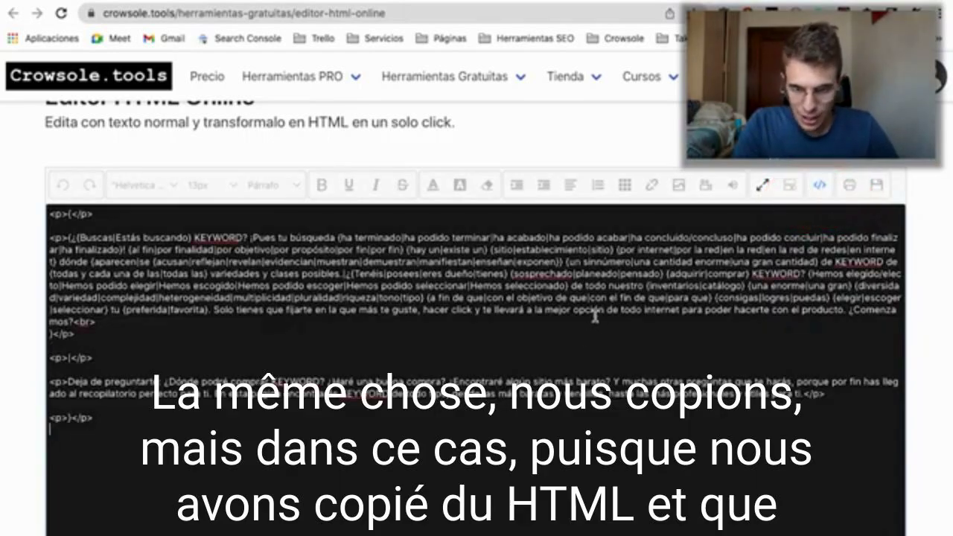
{"action": "left_click_drag", "start_coordinate": [599, 311], "coordinate": [637, 310]}
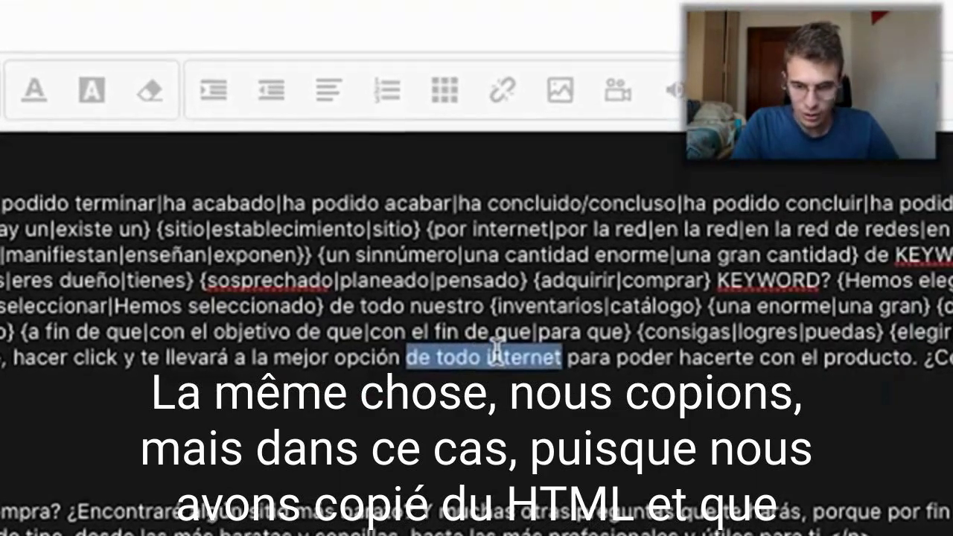
{"action": "key", "text": "ctrl+x"}
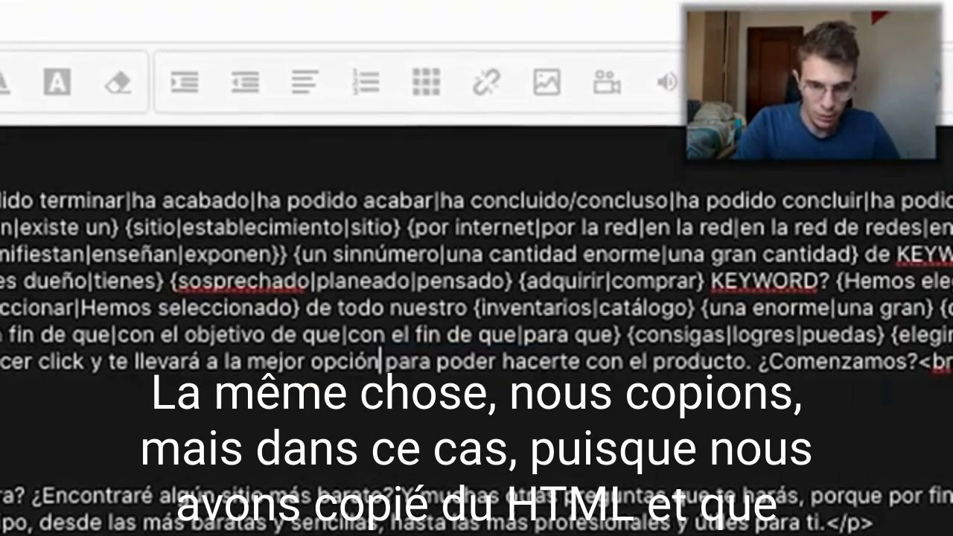
{"action": "key", "text": "super+v"}
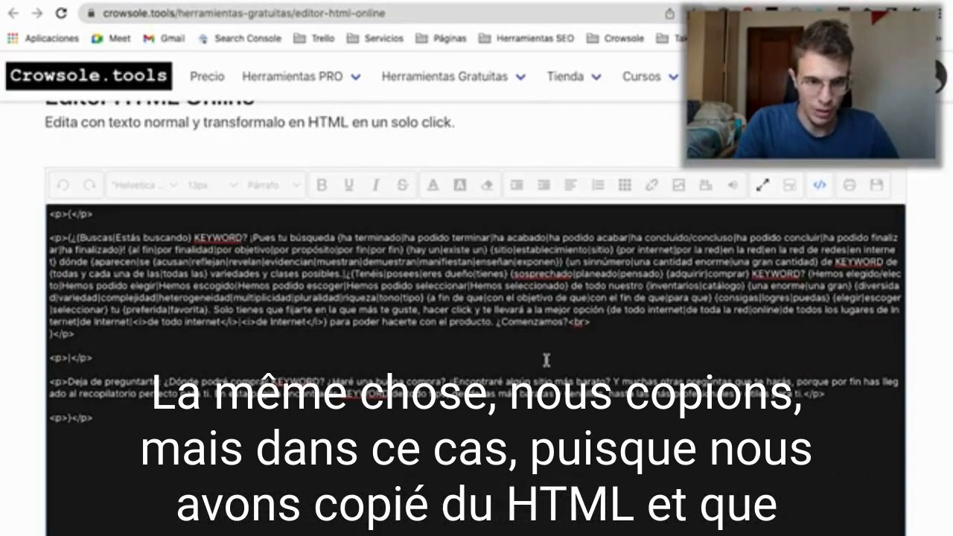
{"action": "left_click", "coordinate": [818, 186]}
{"action": "scroll", "coordinate": [680, 358], "scroll_direction": "down", "scroll_amount": 1}
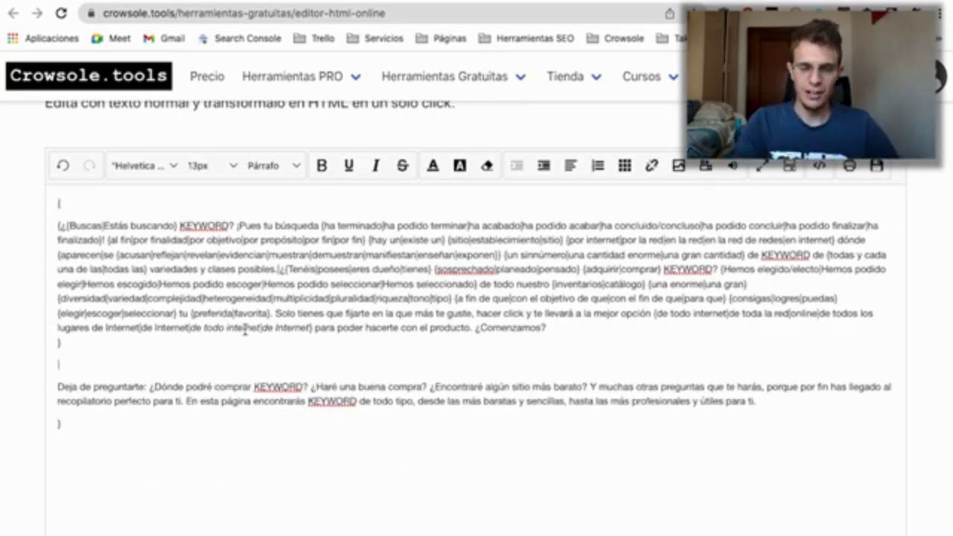
Step: Replace the sentences "Solo tienes que fijarte… ¿Comenzamos?" with a copy of the combined sentence spintax that opens the first paragraph
{"action": "left_click_drag", "start_coordinate": [276, 317], "coordinate": [57, 230]}
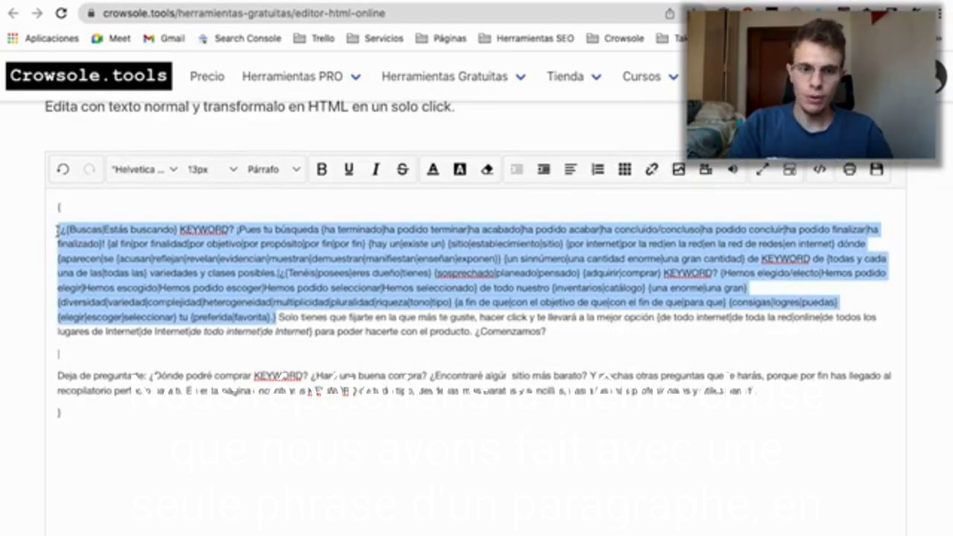
{"action": "double_click", "coordinate": [294, 331]}
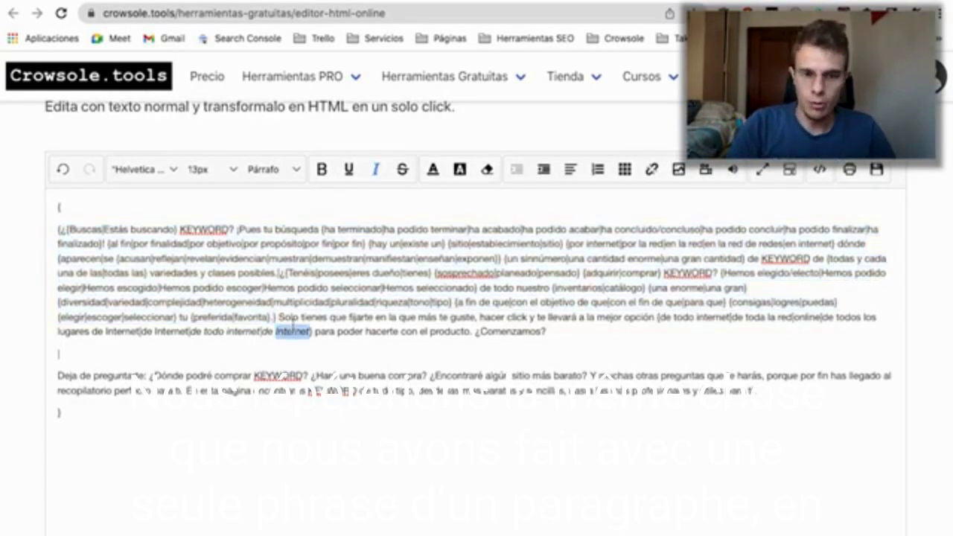
{"action": "left_click_drag", "start_coordinate": [280, 317], "coordinate": [547, 333]}
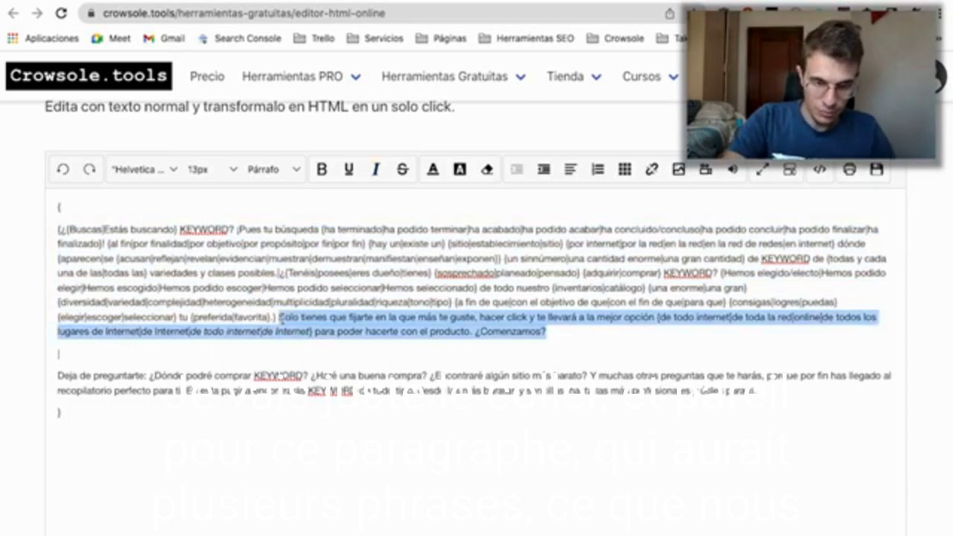
{"action": "key", "text": "ctrl+v"}
Step: Replace the second paragraph "Deja de preguntarte… útiles para ti." with the same copied sentence spintax
{"action": "scroll", "coordinate": [756, 443], "scroll_direction": "down", "scroll_amount": 1}
{"action": "left_click_drag", "start_coordinate": [756, 442], "coordinate": [9, 433]}
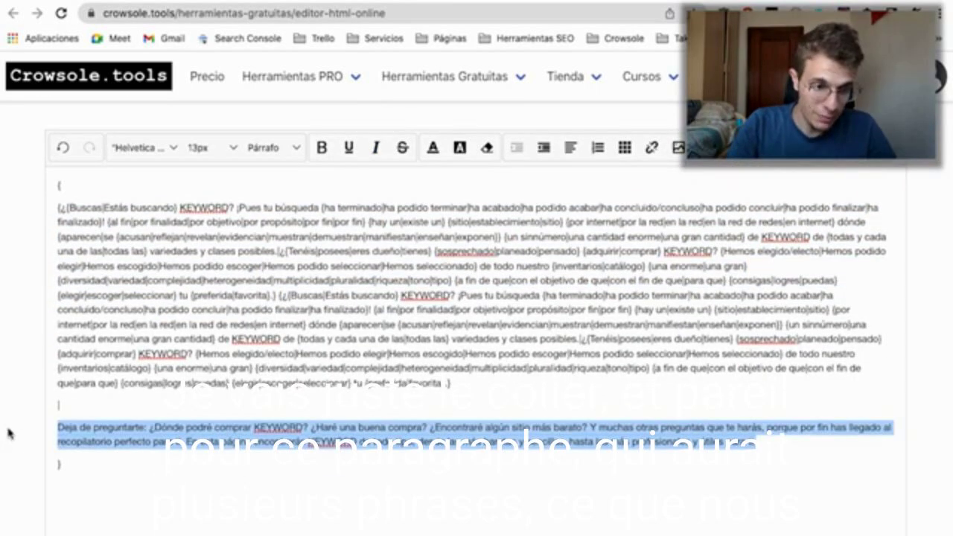
{"action": "key", "text": "ctrl+v"}
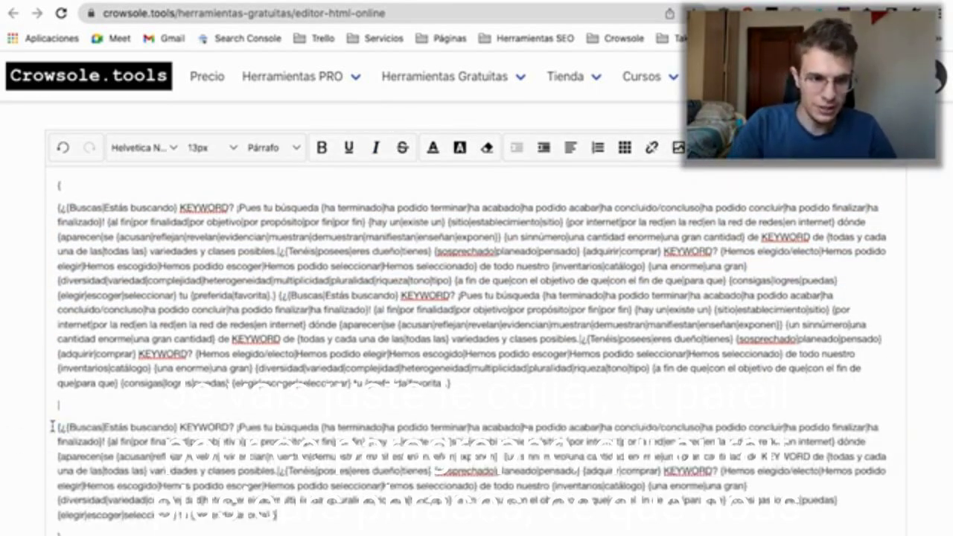
Step: Copy the complete two-paragraph spintax into the Spinner tool and spin it several times to compare the generated texts
{"action": "left_click_drag", "start_coordinate": [277, 514], "coordinate": [35, 172]}
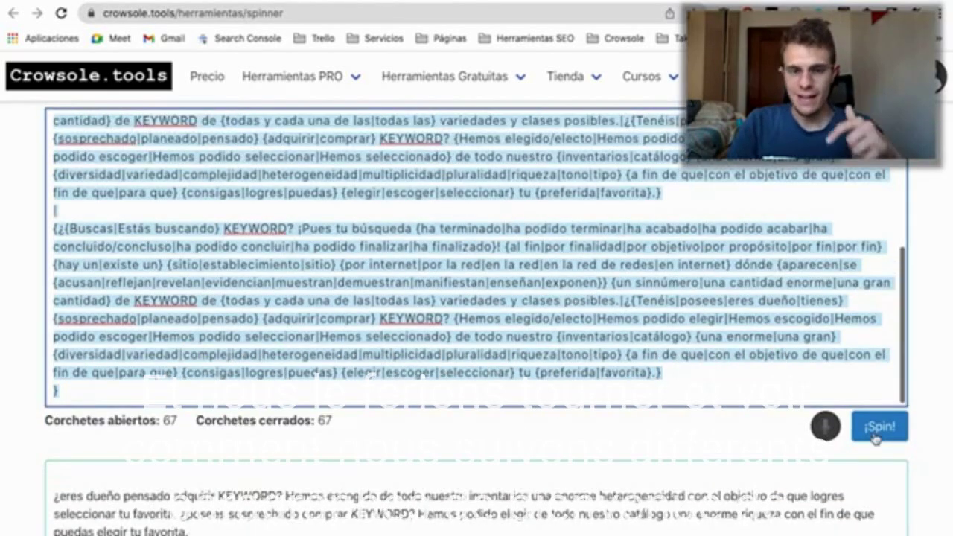
{"action": "left_click", "coordinate": [875, 438]}
{"action": "left_click", "coordinate": [875, 438]}
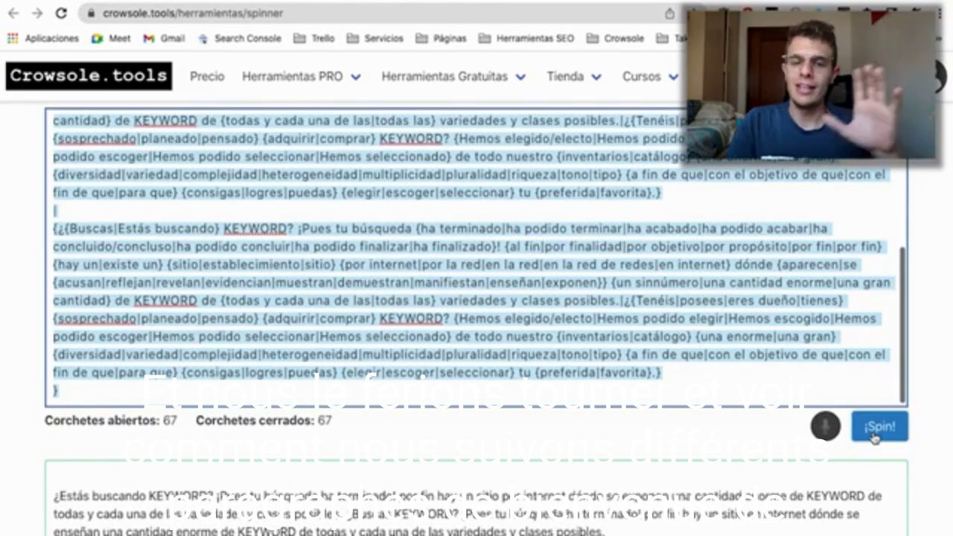
{"action": "left_click", "coordinate": [875, 438]}
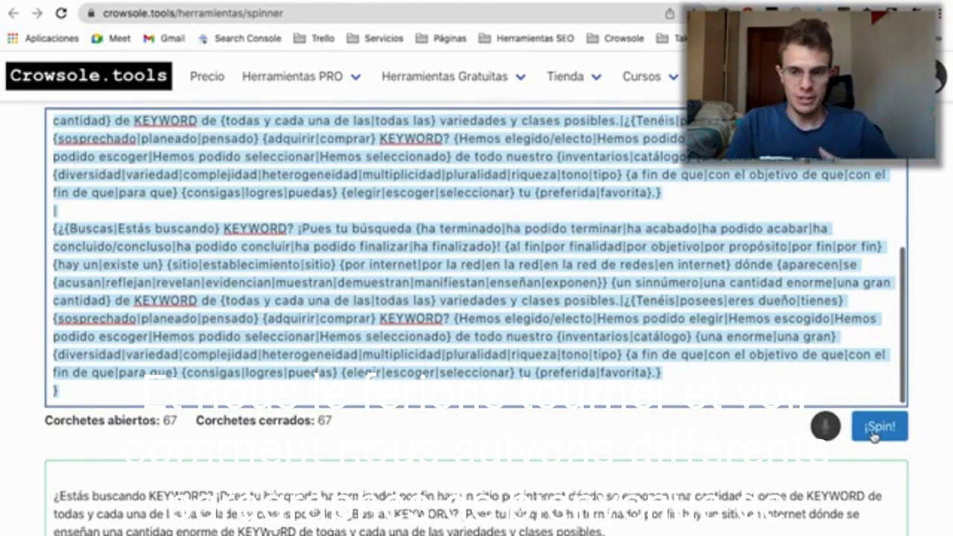
{"action": "left_click", "coordinate": [875, 438]}
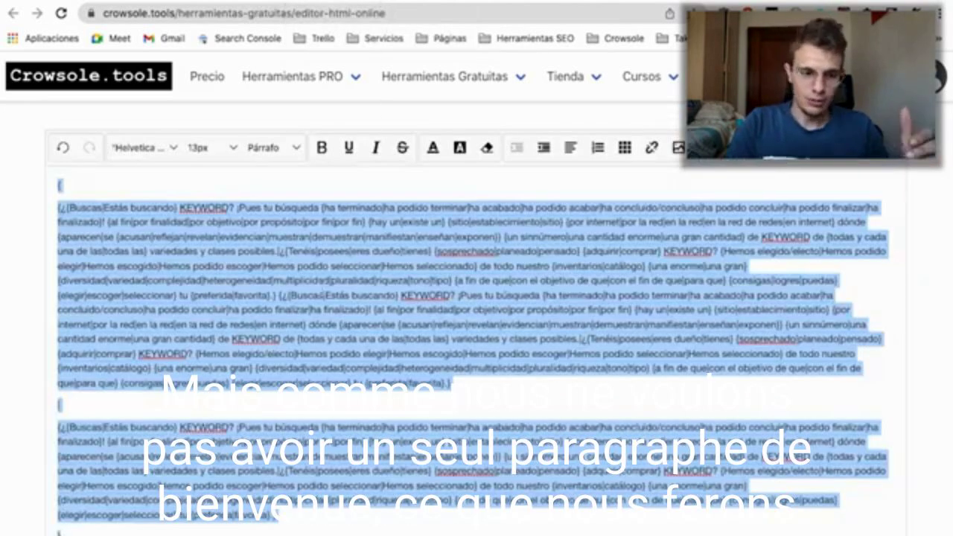
Step: Start a new line below the closing brace of the two-paragraph spintax in the editor
{"action": "scroll", "coordinate": [130, 477], "scroll_direction": "down", "scroll_amount": 2}
{"action": "left_click", "coordinate": [130, 478]}
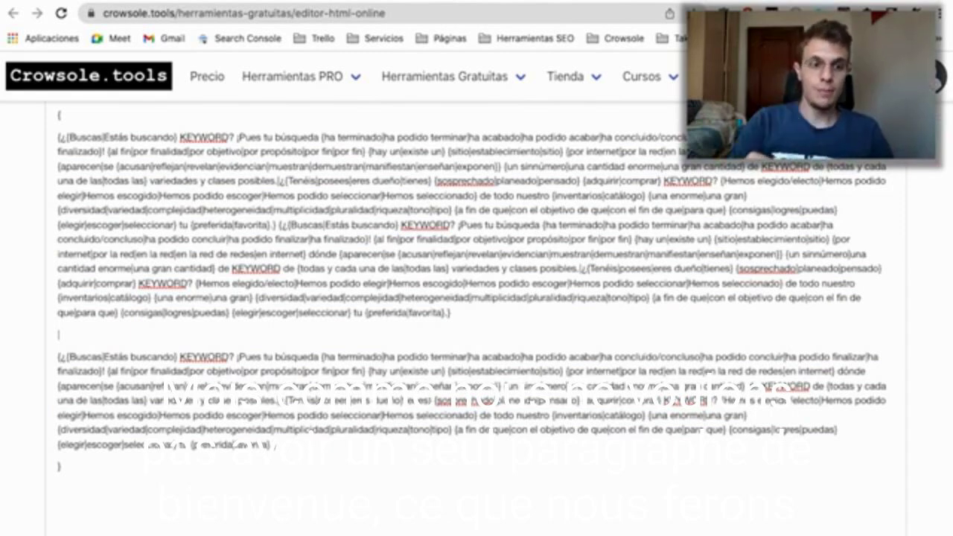
{"action": "type", "text": "DNJKANJ"}
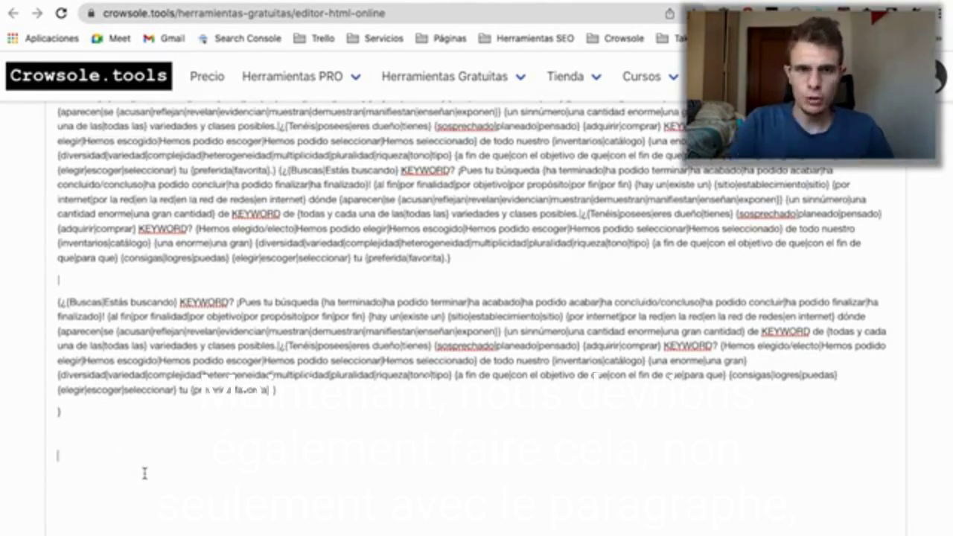
Step: Generate a spintax from the six KEYWORD title lines in Sintaxis Spintax and paste it into the editor below the paragraph spintax
{"action": "left_click", "coordinate": [507, 1]}
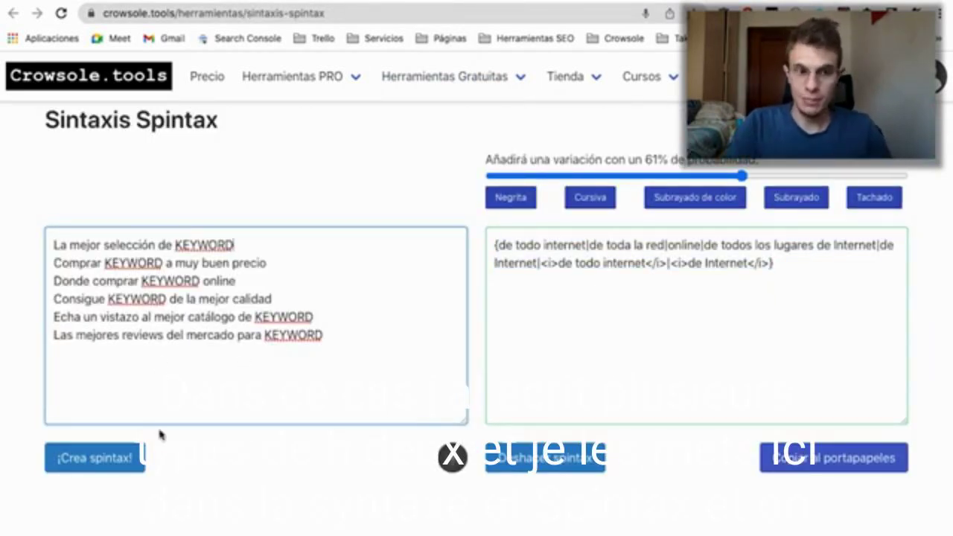
{"action": "left_click", "coordinate": [125, 462]}
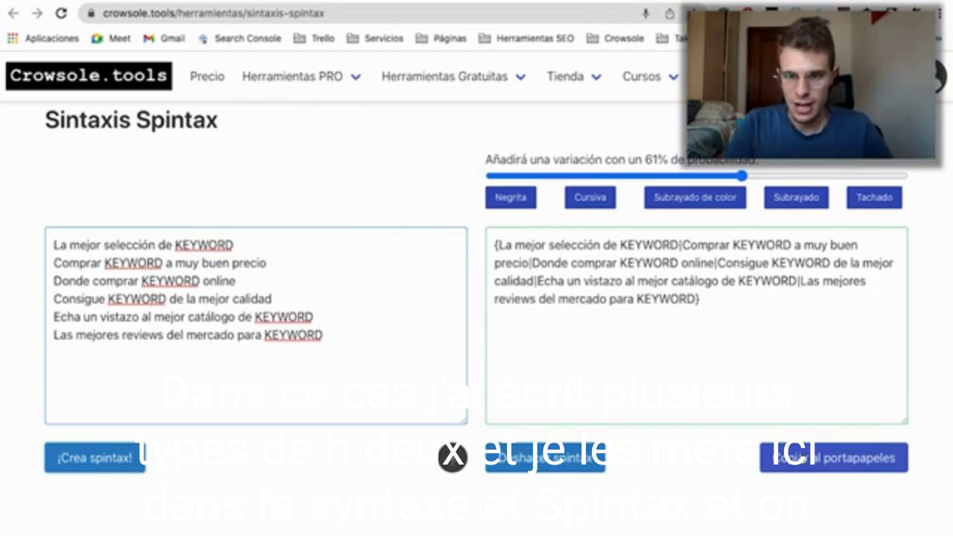
{"action": "left_click", "coordinate": [829, 459]}
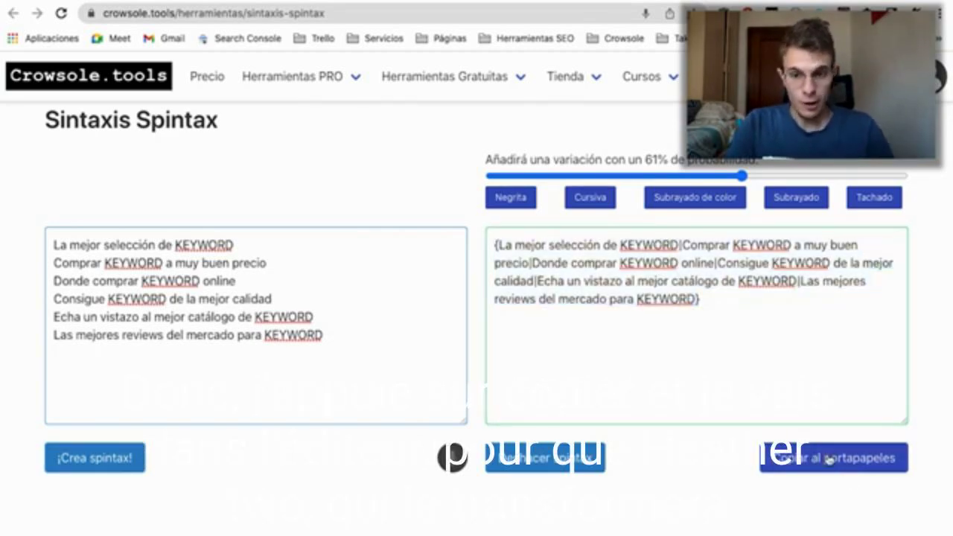
{"action": "left_click", "coordinate": [829, 460]}
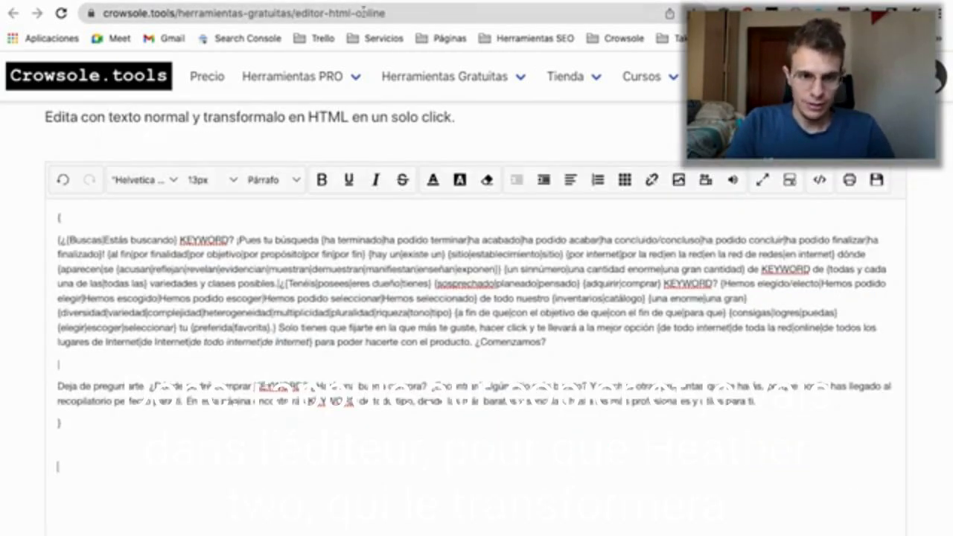
{"action": "key", "text": "ctrl+v"}
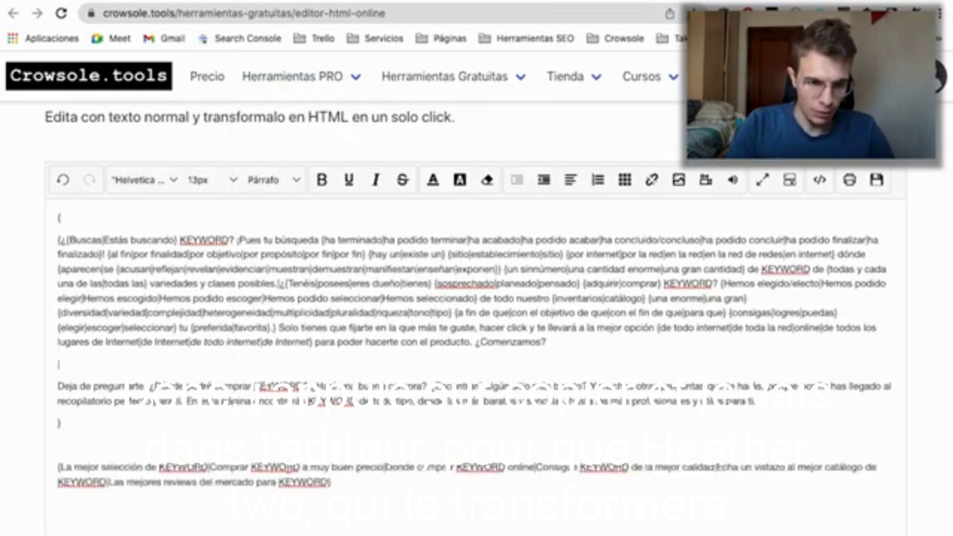
Step: Copy the pasted title spintax in the editor and format it as Header2
{"action": "triple_click", "coordinate": [288, 470]}
{"action": "key", "text": "super+c"}
{"action": "mouse_move", "coordinate": [259, 76]}
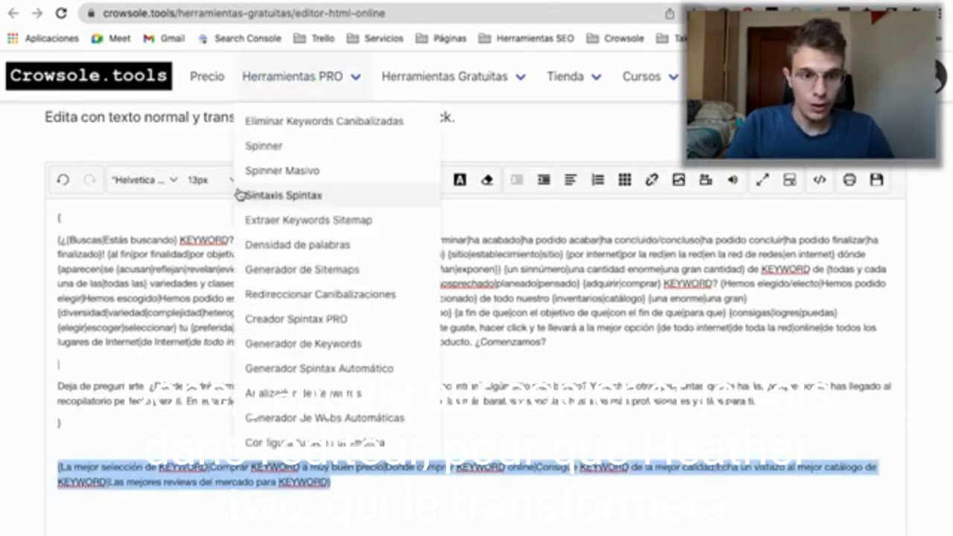
{"action": "left_click", "coordinate": [268, 180]}
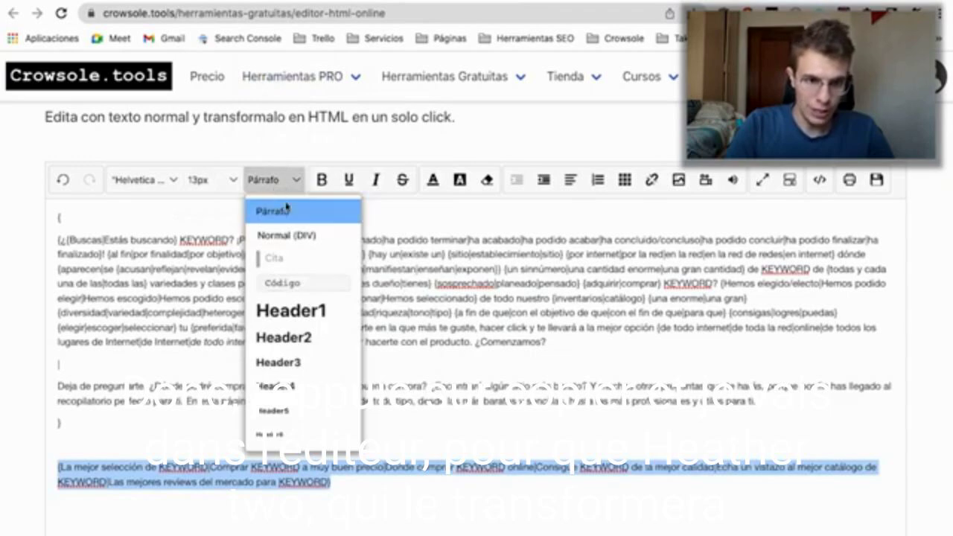
{"action": "left_click", "coordinate": [290, 338]}
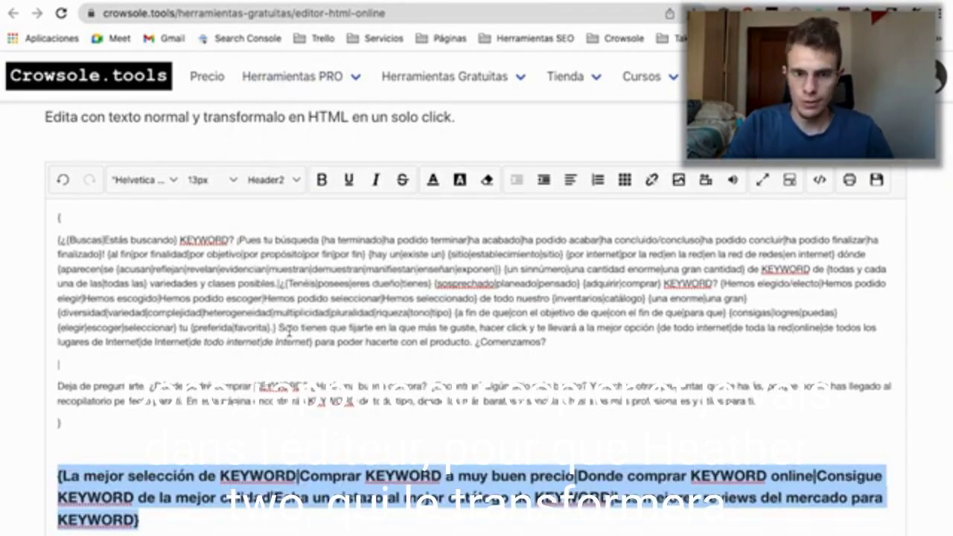
{"action": "scroll", "coordinate": [290, 333], "scroll_direction": "down", "scroll_amount": 5}
{"action": "left_click", "coordinate": [691, 228]}
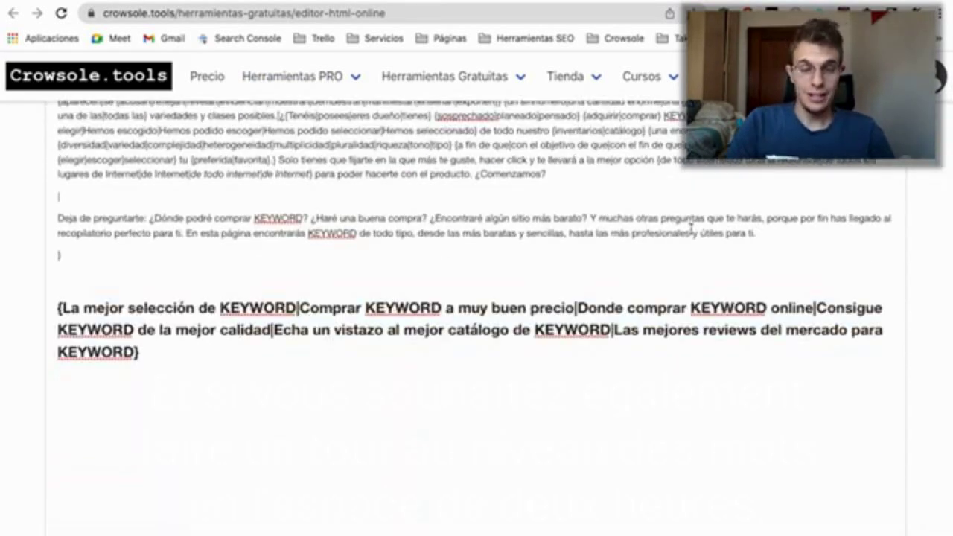
Step: Generate word-level synonyms for the copied title spintax in Generador Spintax, copy the result and return to the HTML editor
{"action": "key", "text": "Return"}
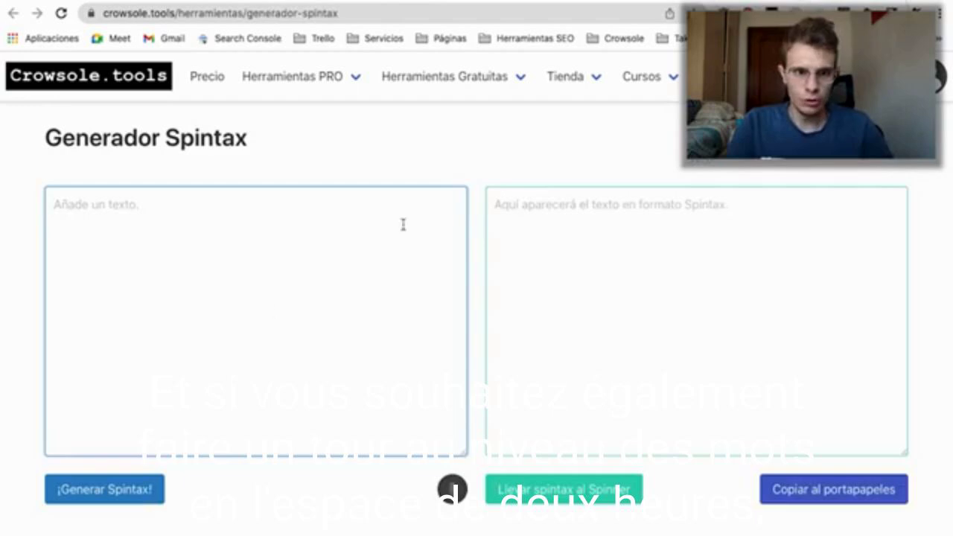
{"action": "left_click", "coordinate": [43, 428]}
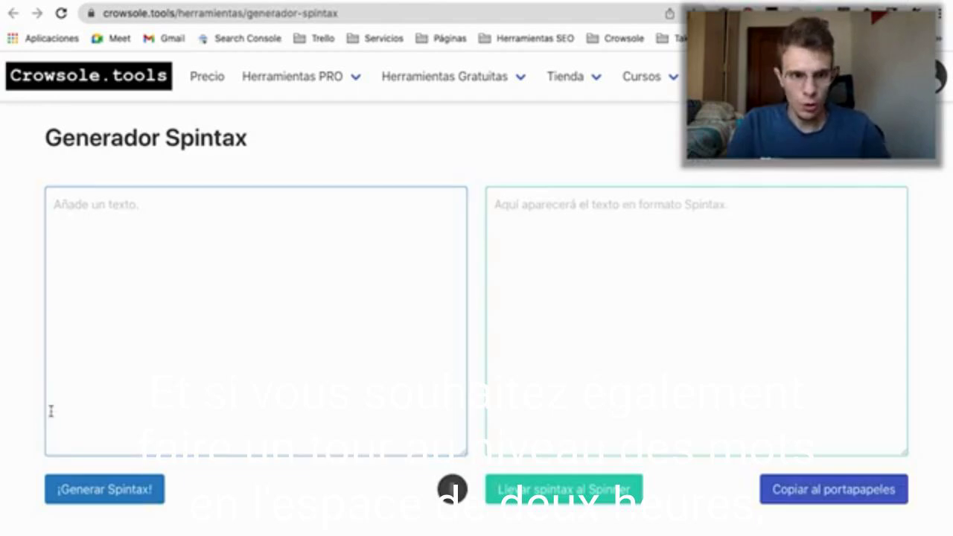
{"action": "left_click", "coordinate": [97, 392]}
{"action": "key", "text": "super+v"}
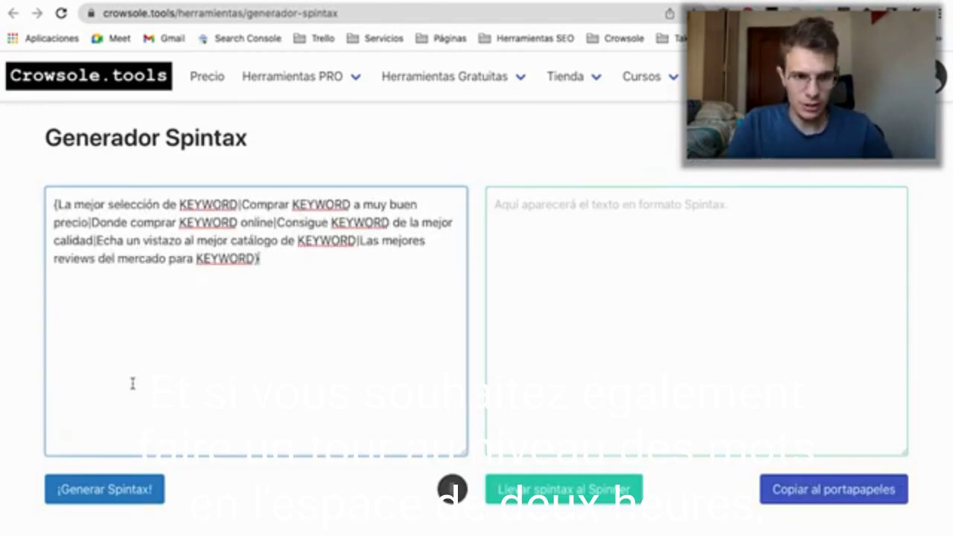
{"action": "left_click", "coordinate": [133, 488]}
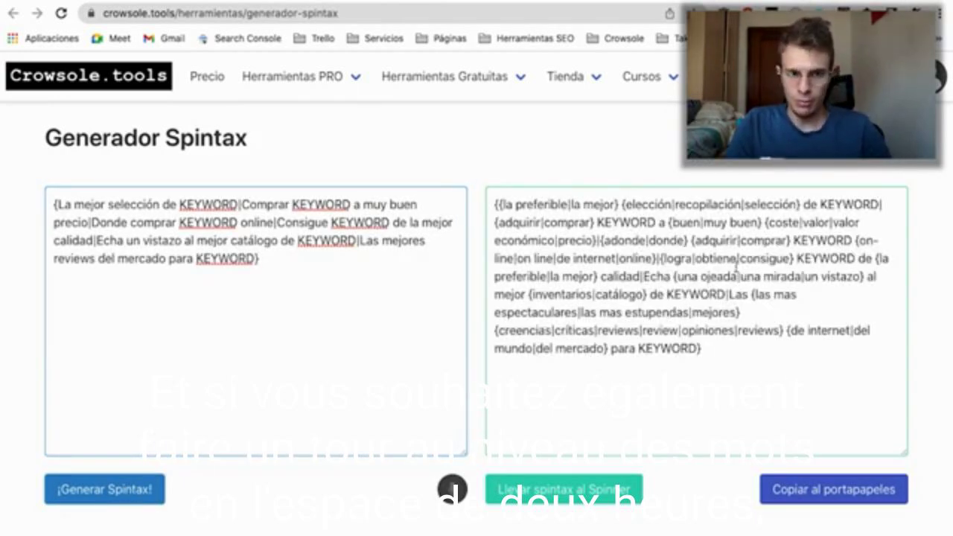
{"action": "left_click", "coordinate": [816, 490]}
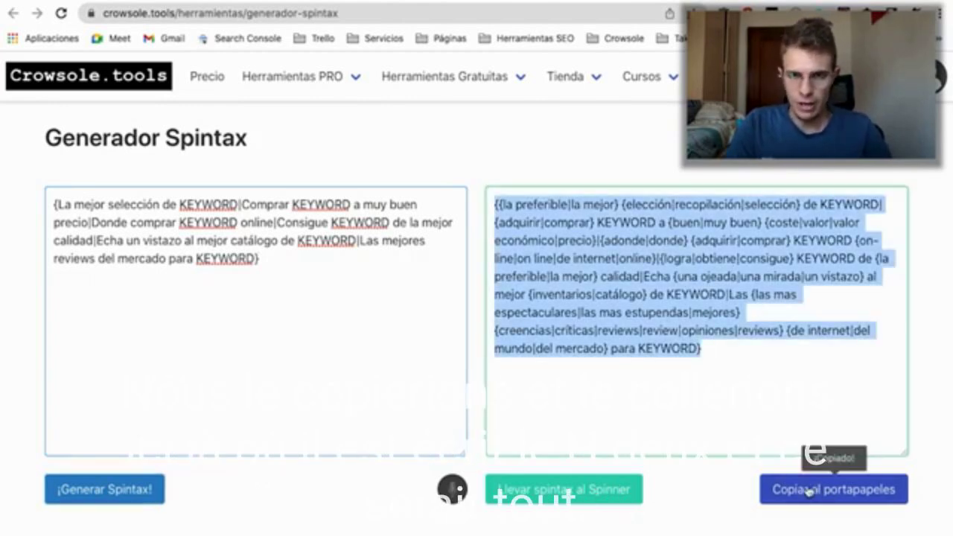
{"action": "left_click", "coordinate": [341, 1]}
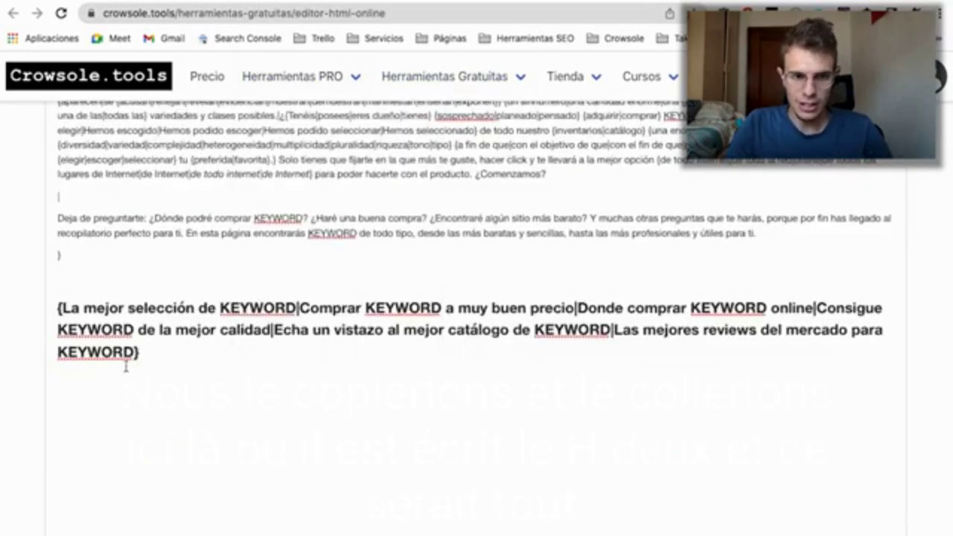
{"action": "scroll", "coordinate": [209, 339], "scroll_direction": "up", "scroll_amount": 2}
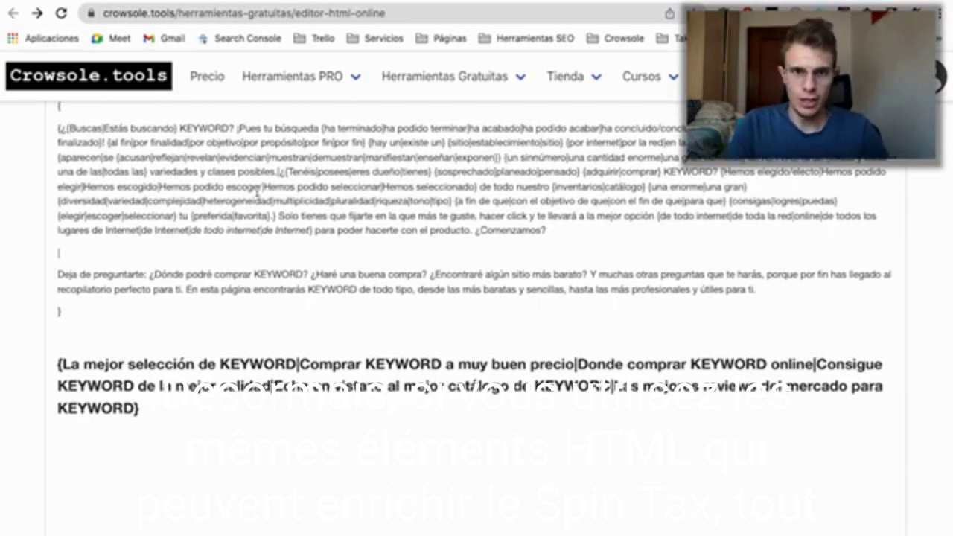
Step: In Conversor HTML, enter the lines "es de buena calidad", "no se rompe facilmente", "es fácil de usar", "precio económico" and "puedes programarlo"
{"action": "mouse_move", "coordinate": [459, 83]}
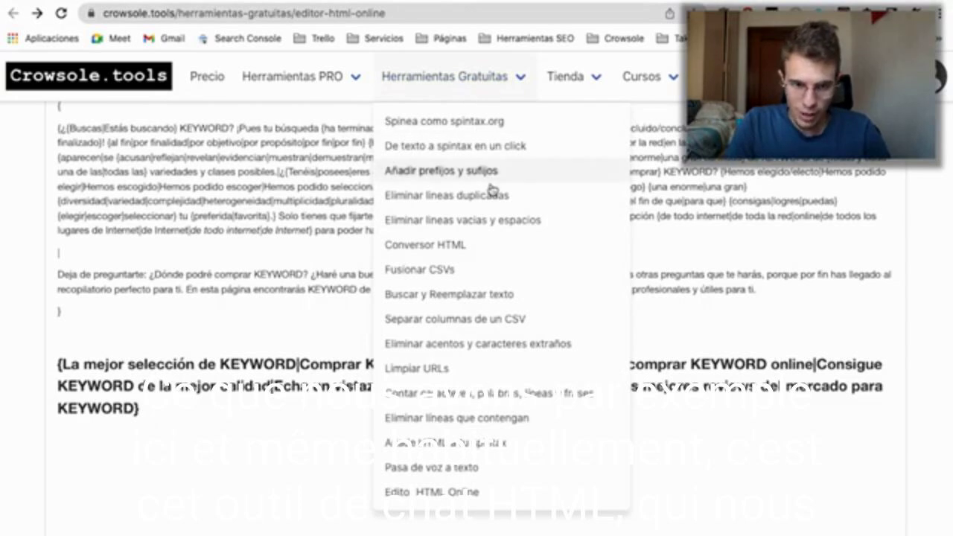
{"action": "left_click", "coordinate": [469, 257]}
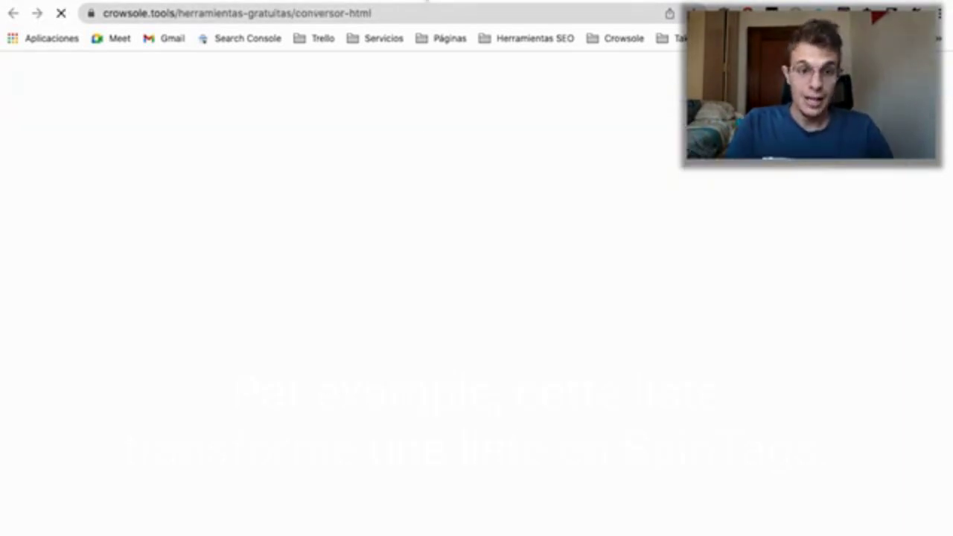
{"action": "left_click", "coordinate": [292, 266]}
{"action": "scroll", "coordinate": [291, 266], "scroll_direction": "down", "scroll_amount": 1}
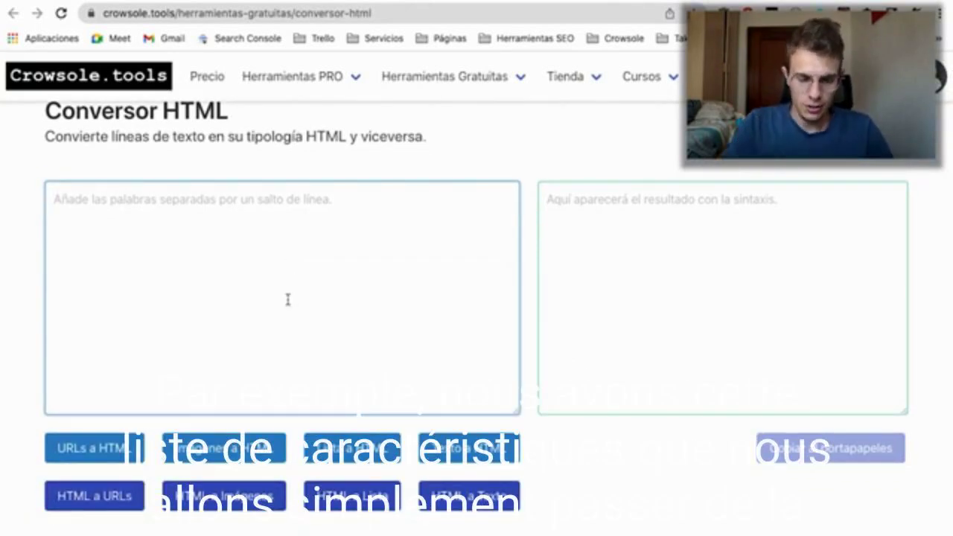
{"action": "type", "text": "es de buena calidad no se rompe facilmente es fácil de usar precio económico puedes programarlo"}
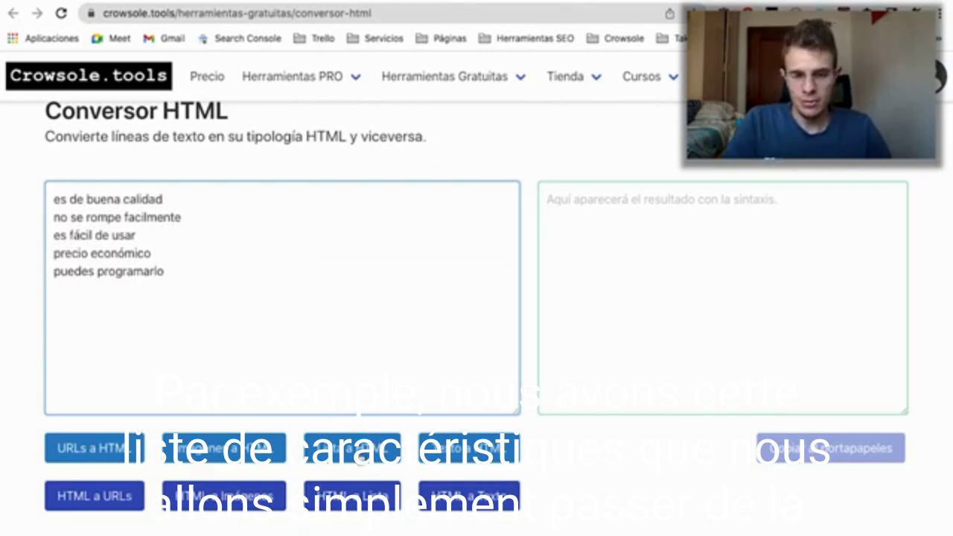
Step: Convert the five feature lines to an HTML list and copy the generated code
{"action": "left_click", "coordinate": [352, 448]}
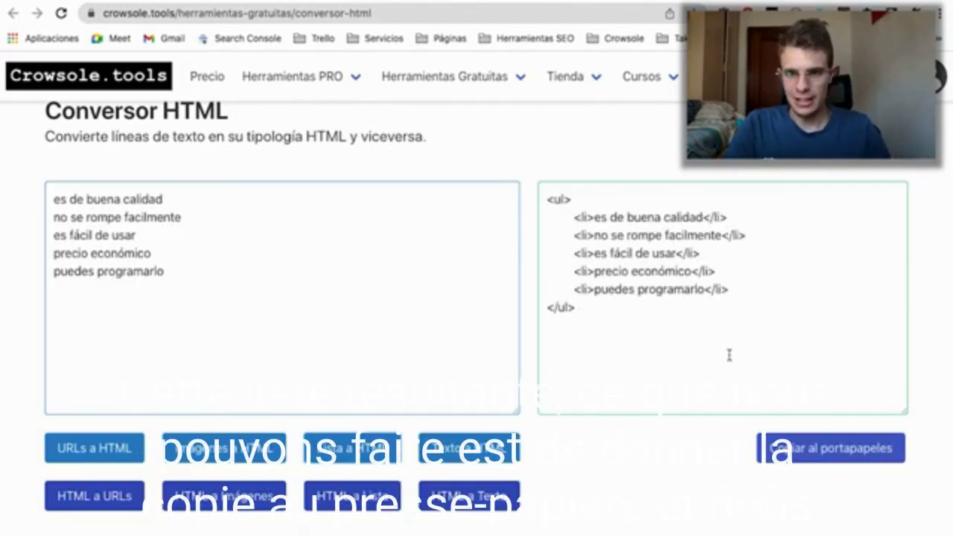
{"action": "left_click", "coordinate": [805, 447]}
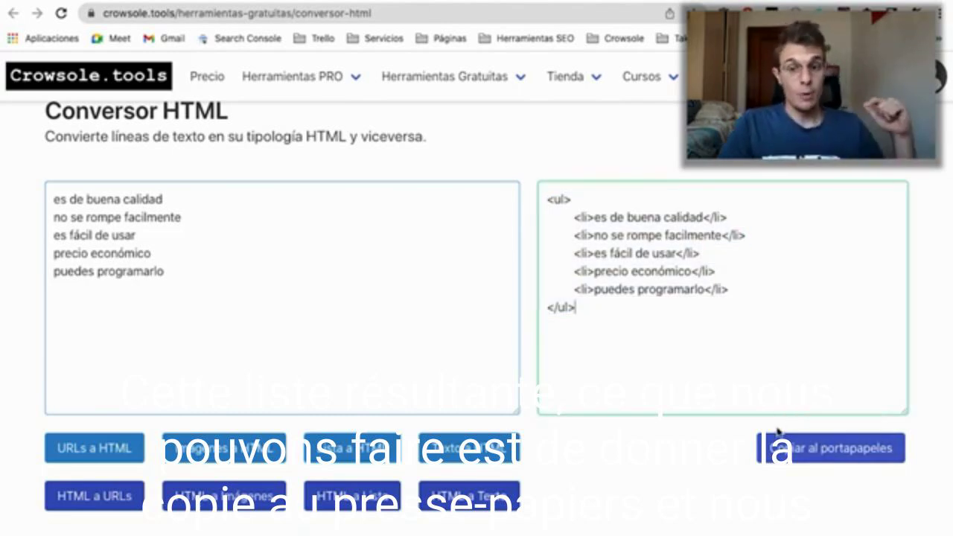
{"action": "left_click", "coordinate": [781, 443]}
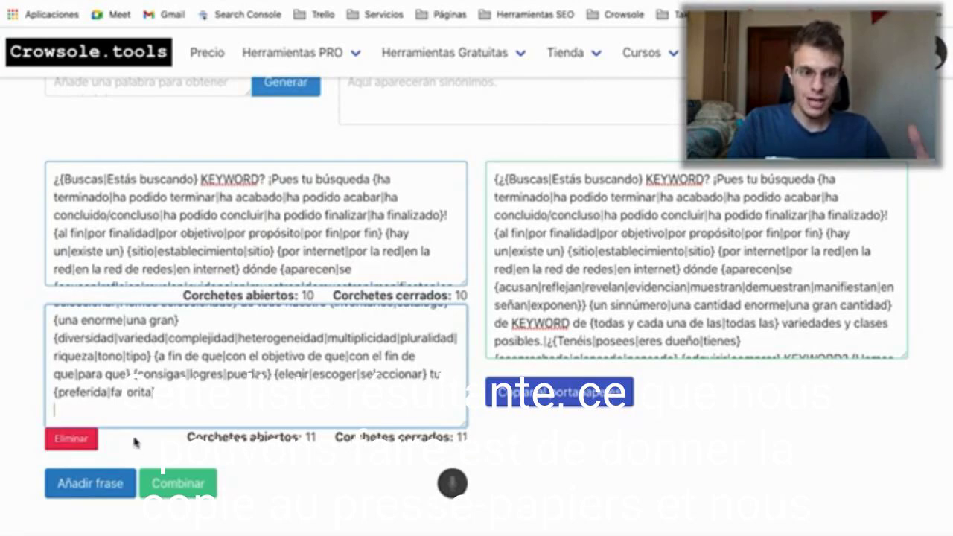
Step: Add the copied HTML list as a third phrase in Creador Spintax PRO, combine the phrases and copy the combined spintax
{"action": "key", "text": "BackSpace"}
{"action": "left_click", "coordinate": [82, 488]}
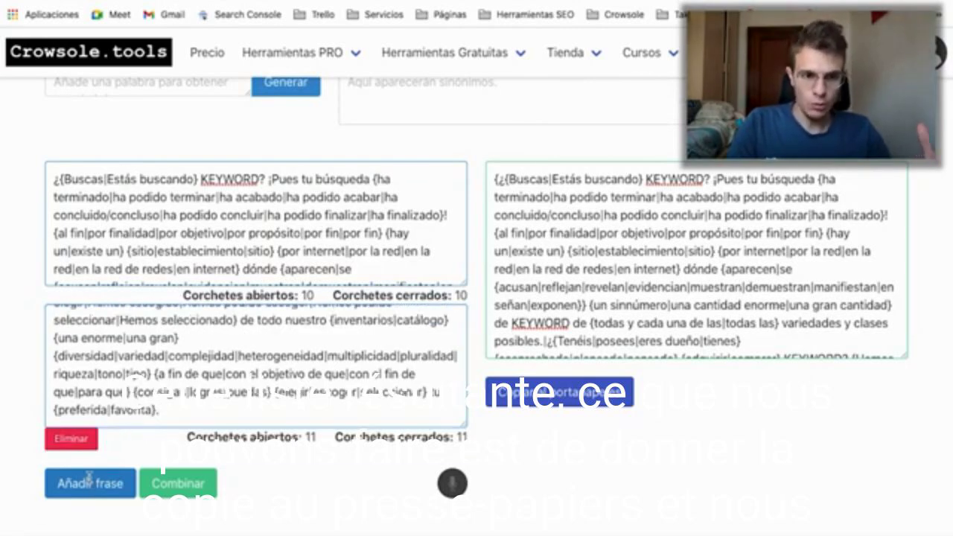
{"action": "scroll", "coordinate": [99, 462], "scroll_direction": "down", "scroll_amount": 2}
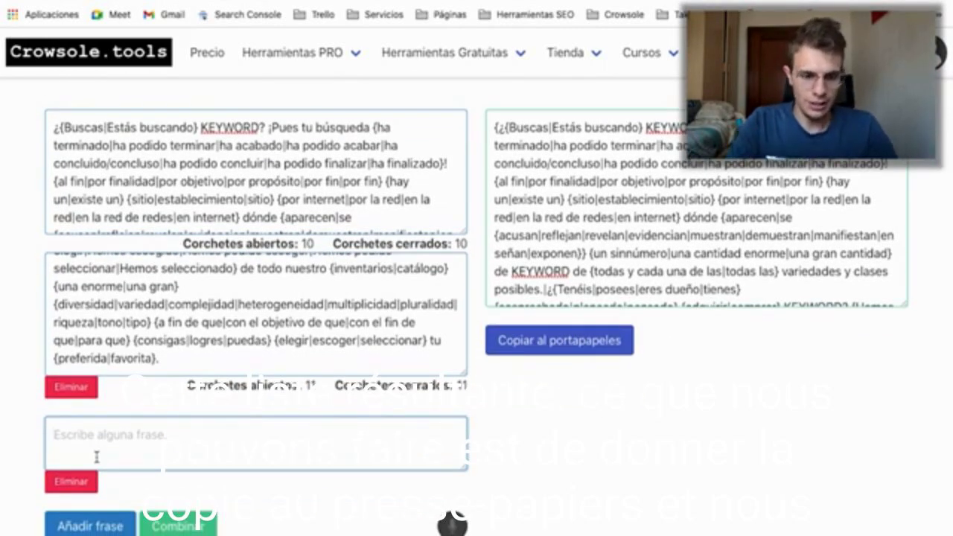
{"action": "key", "text": "ctrl+v"}
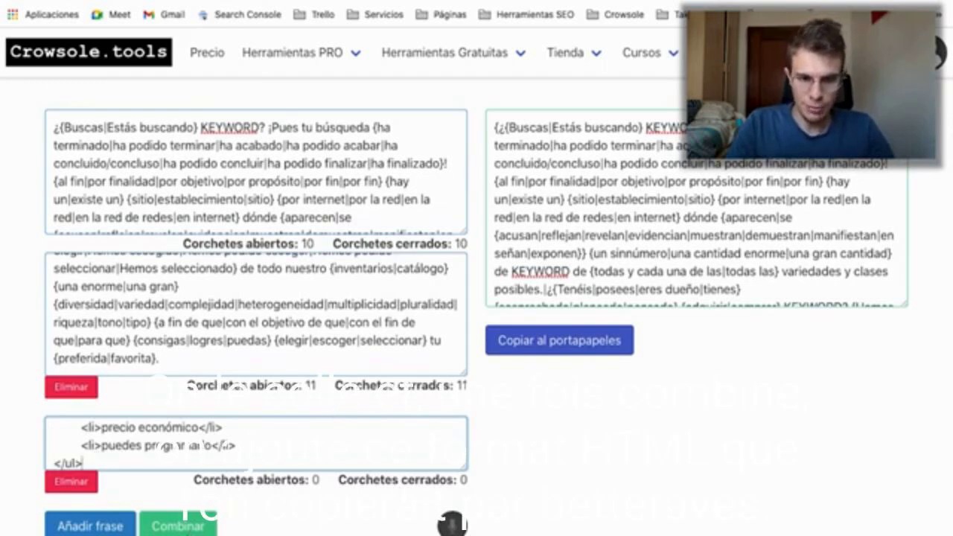
{"action": "left_click", "coordinate": [191, 528]}
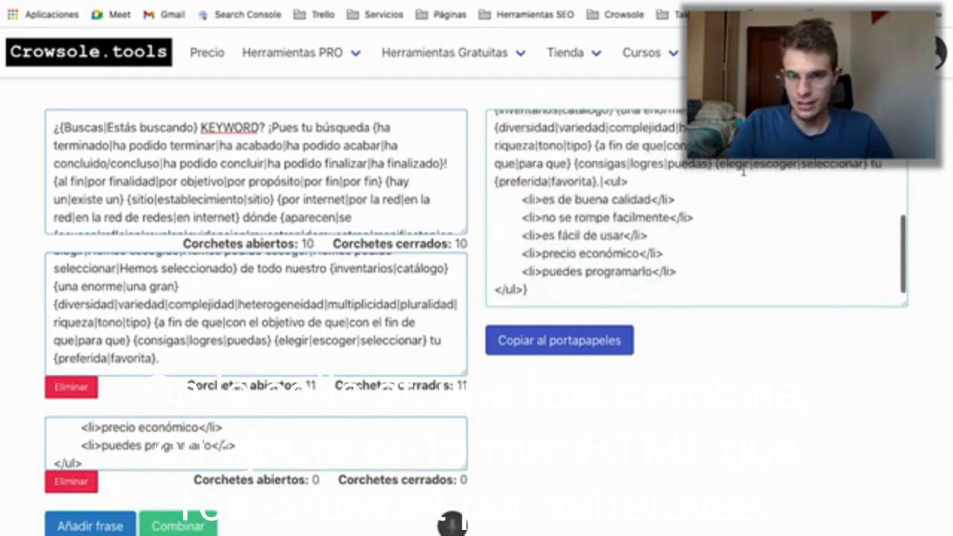
{"action": "left_click", "coordinate": [617, 341]}
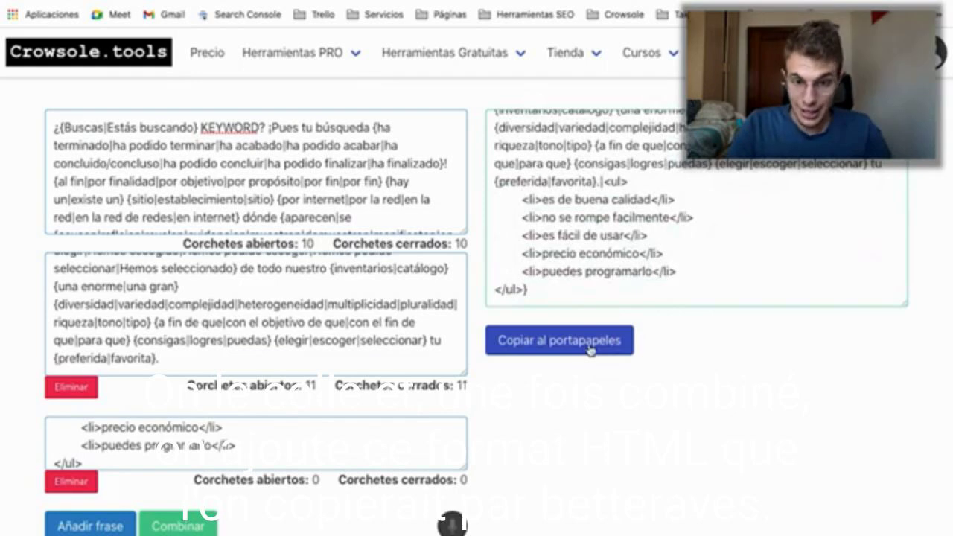
{"action": "left_click", "coordinate": [591, 347]}
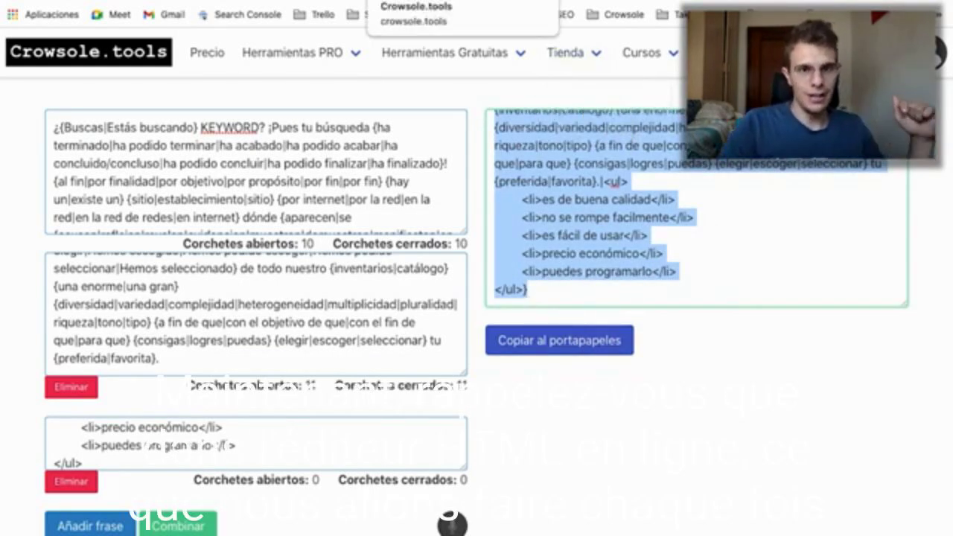
Step: Paste the copied spintax with the HTML list into the editor's HTML source at the sentence spintax that opens the first paragraph
{"action": "left_click", "coordinate": [286, 1]}
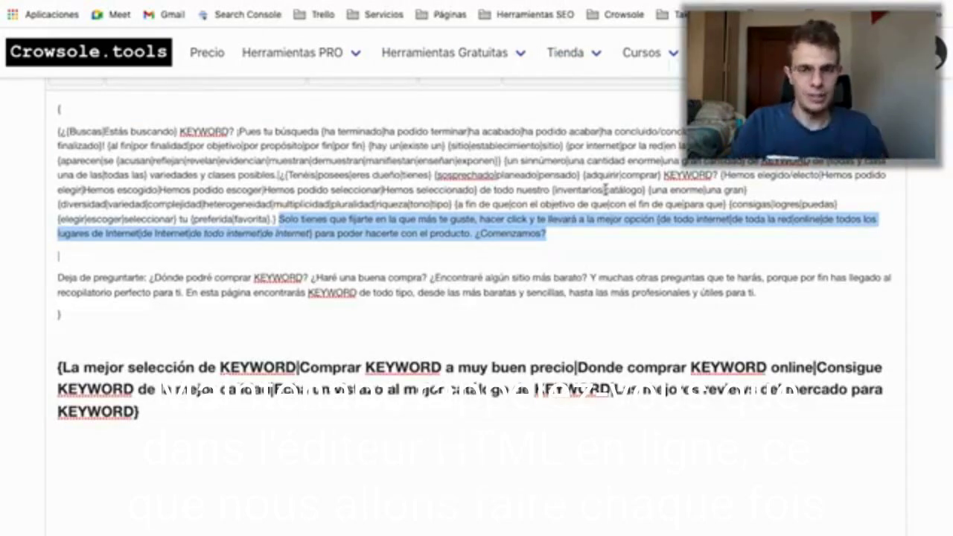
{"action": "scroll", "coordinate": [605, 191], "scroll_direction": "up", "scroll_amount": 1}
{"action": "left_click", "coordinate": [822, 146]}
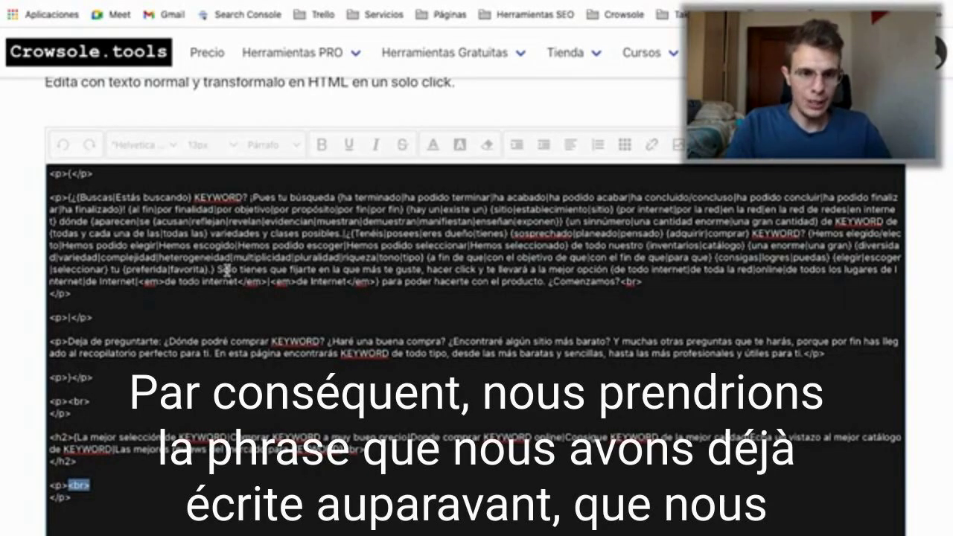
{"action": "left_click_drag", "start_coordinate": [215, 271], "coordinate": [68, 198]}
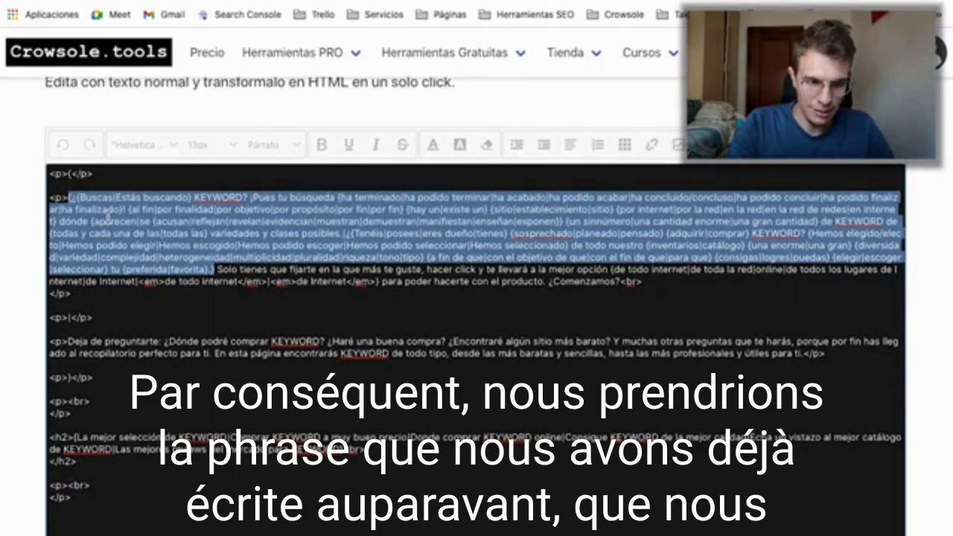
{"action": "key", "text": "Right"}
{"action": "key", "text": "ctrl+v"}
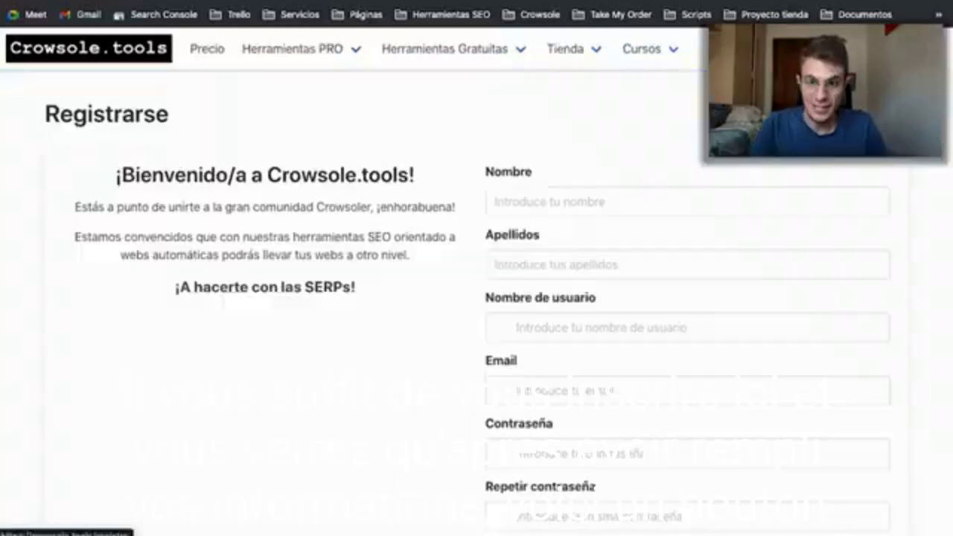
Step: Examine the Crowsole registration form from the name fields down to the terms and newsletter checkboxes
{"action": "scroll", "coordinate": [670, 179], "scroll_direction": "down", "scroll_amount": 3}
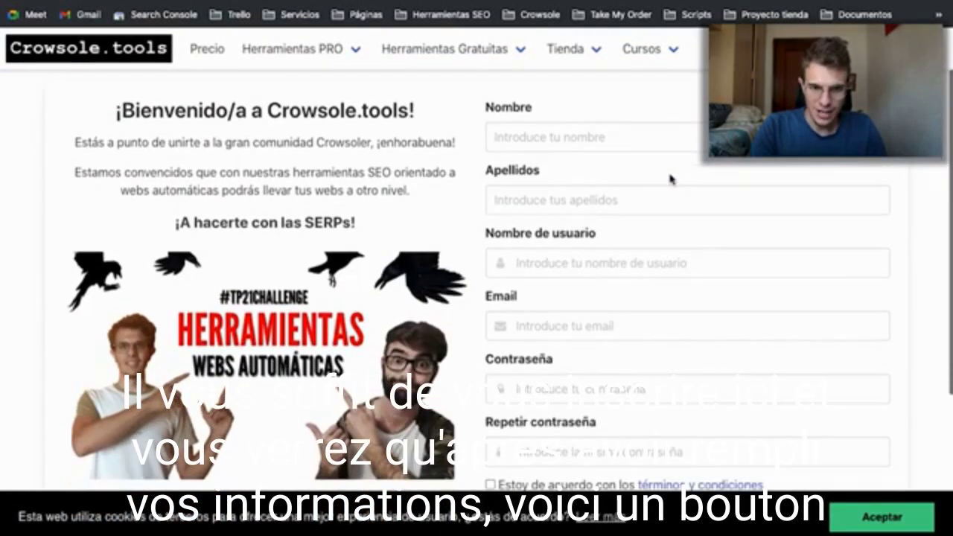
{"action": "scroll", "coordinate": [586, 298], "scroll_direction": "down", "scroll_amount": 2}
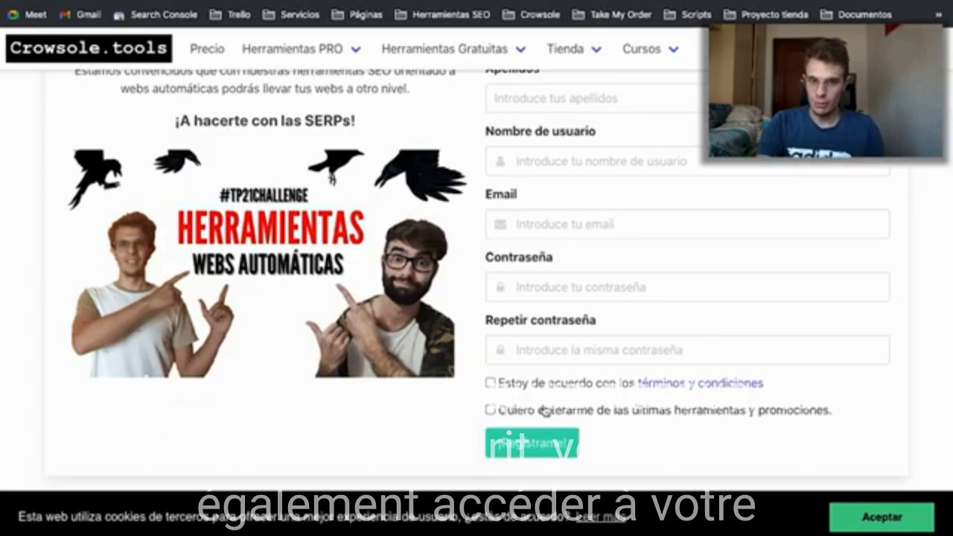
Step: View the Comprar Texto Spintax page and compare the Basic, Professional and Business plans by price and URL limit
{"action": "left_click", "coordinate": [308, 391]}
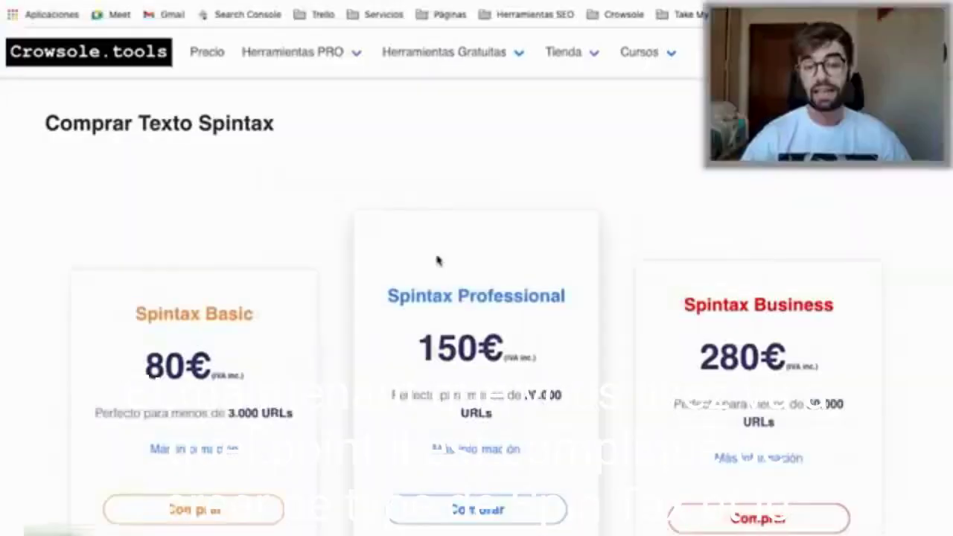
{"action": "scroll", "coordinate": [438, 260], "scroll_direction": "down", "scroll_amount": 2}
{"action": "scroll", "coordinate": [438, 260], "scroll_direction": "up", "scroll_amount": 1}
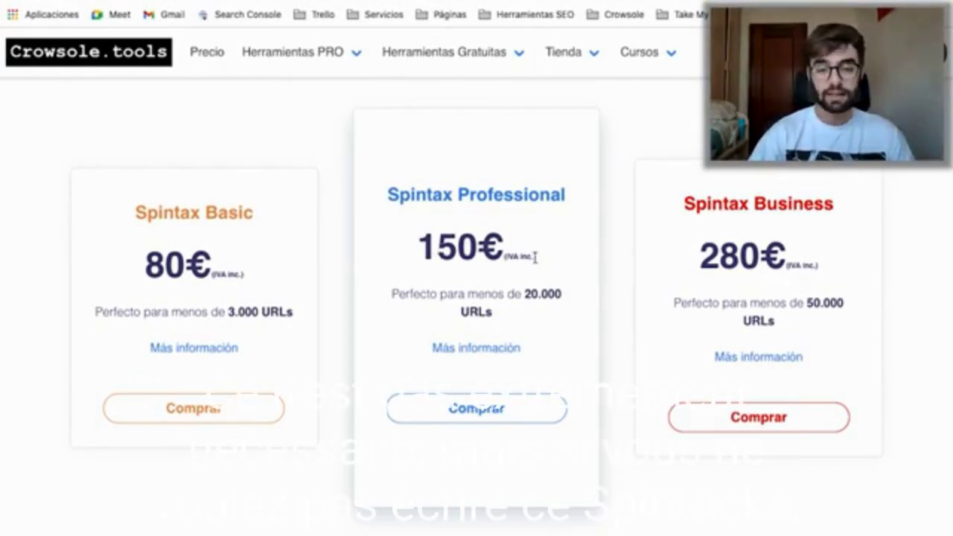
{"action": "left_click_drag", "start_coordinate": [534, 256], "coordinate": [404, 256]}
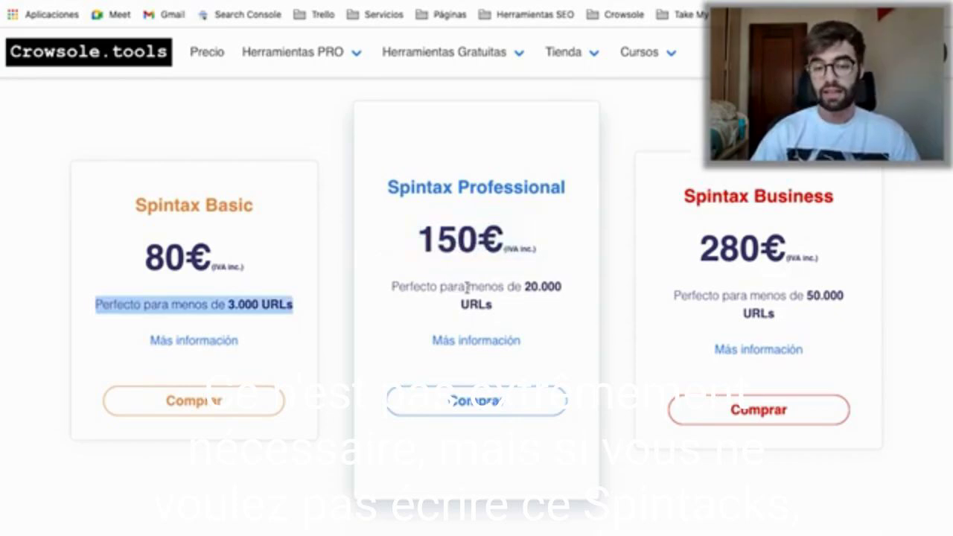
{"action": "left_click", "coordinate": [449, 288]}
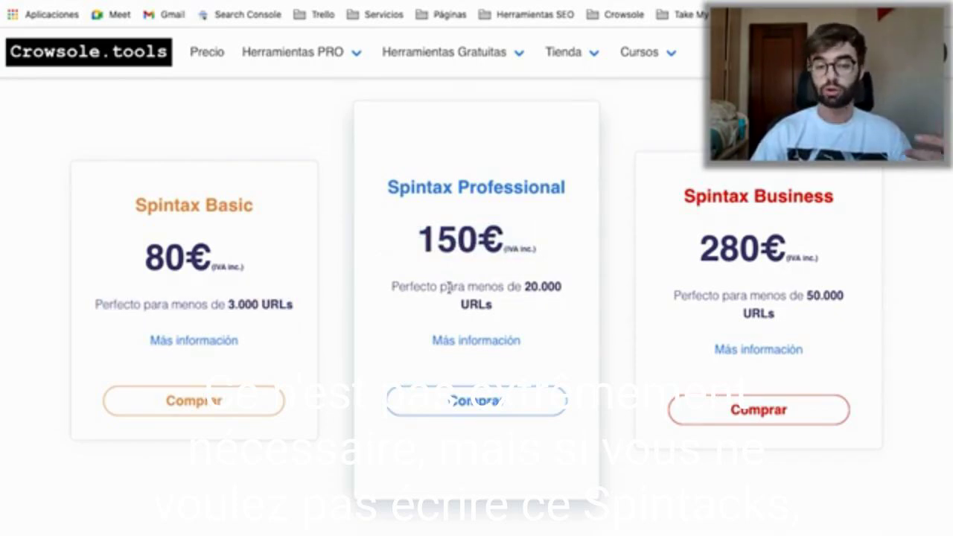
{"action": "scroll", "coordinate": [515, 314], "scroll_direction": "down", "scroll_amount": 1}
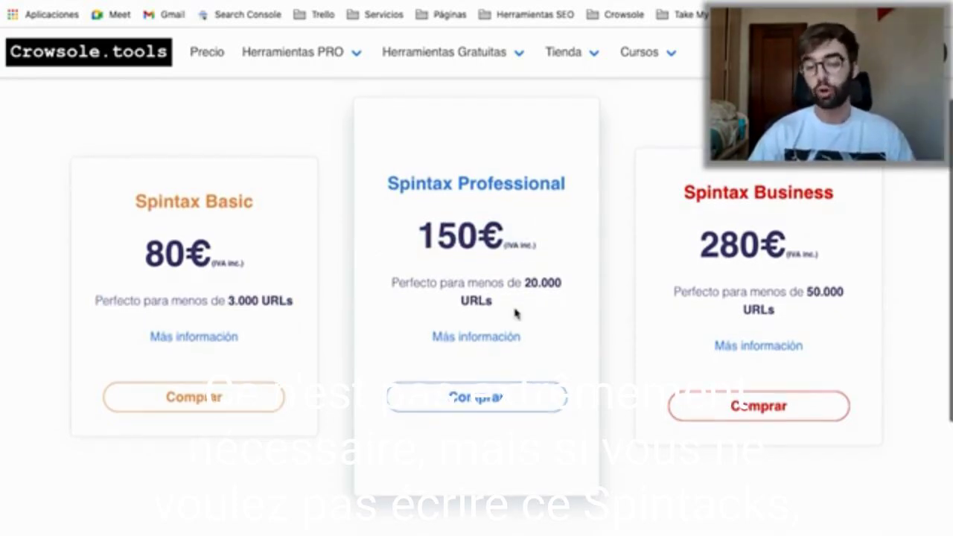
{"action": "scroll", "coordinate": [515, 315], "scroll_direction": "down", "scroll_amount": 1}
{"action": "scroll", "coordinate": [515, 314], "scroll_direction": "down", "scroll_amount": 1}
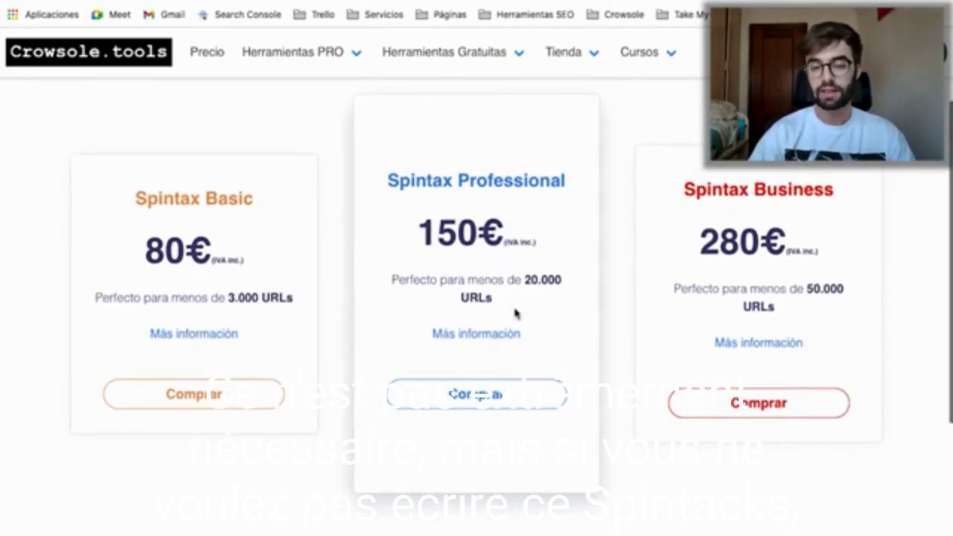
{"action": "scroll", "coordinate": [516, 314], "scroll_direction": "up", "scroll_amount": 1}
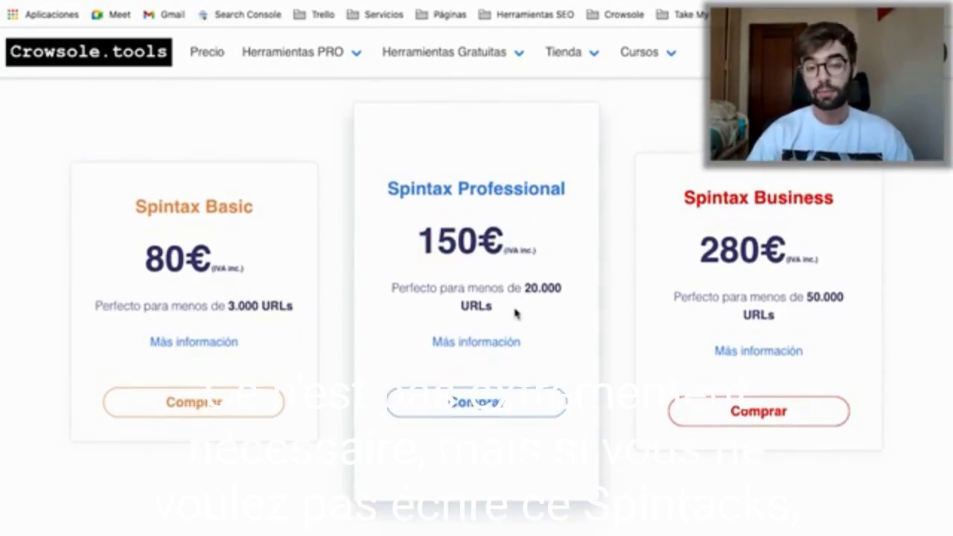
Step: Enter the promotional code CROWSOLEAUTOMATICAS in the Spintax Professional order form, and close the form without buying
{"action": "left_click", "coordinate": [481, 402]}
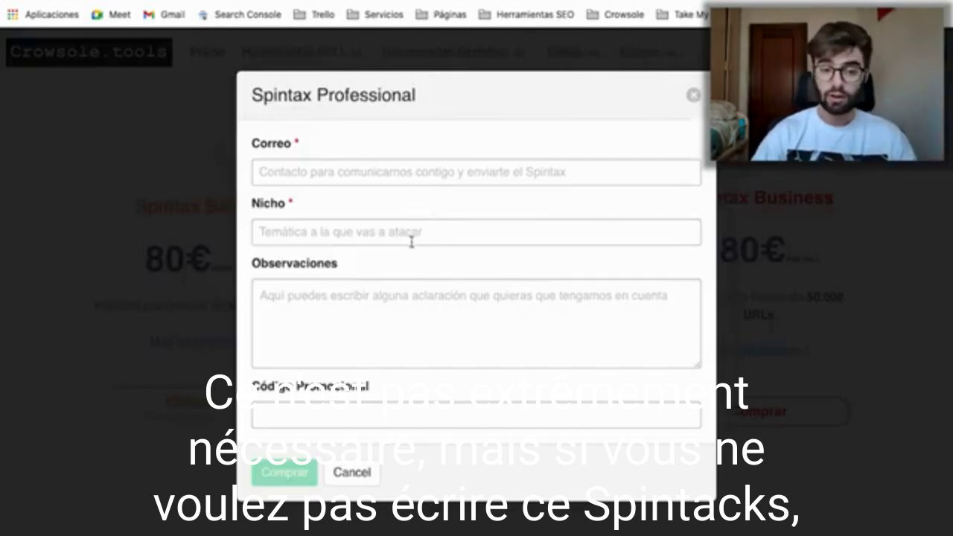
{"action": "scroll", "coordinate": [422, 298], "scroll_direction": "down", "scroll_amount": 1}
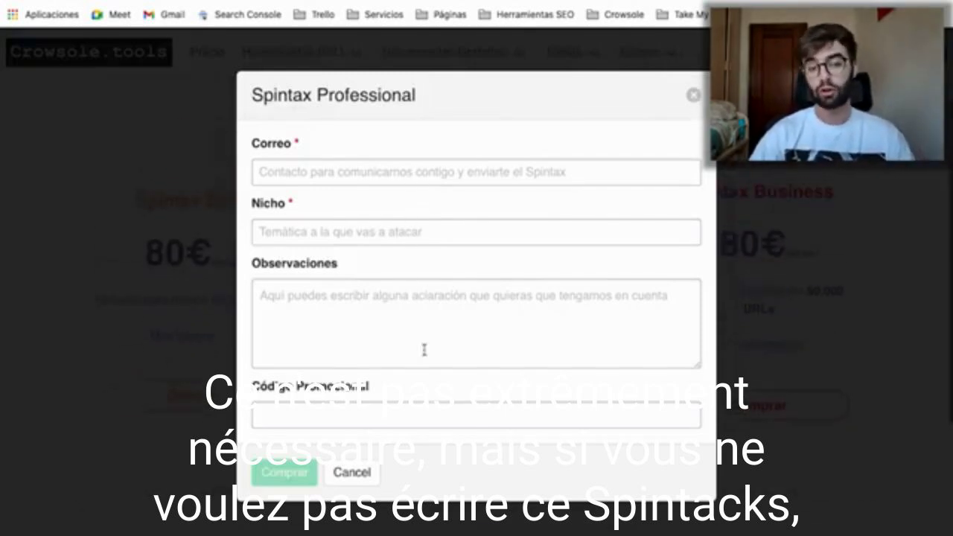
{"action": "left_click", "coordinate": [396, 412]}
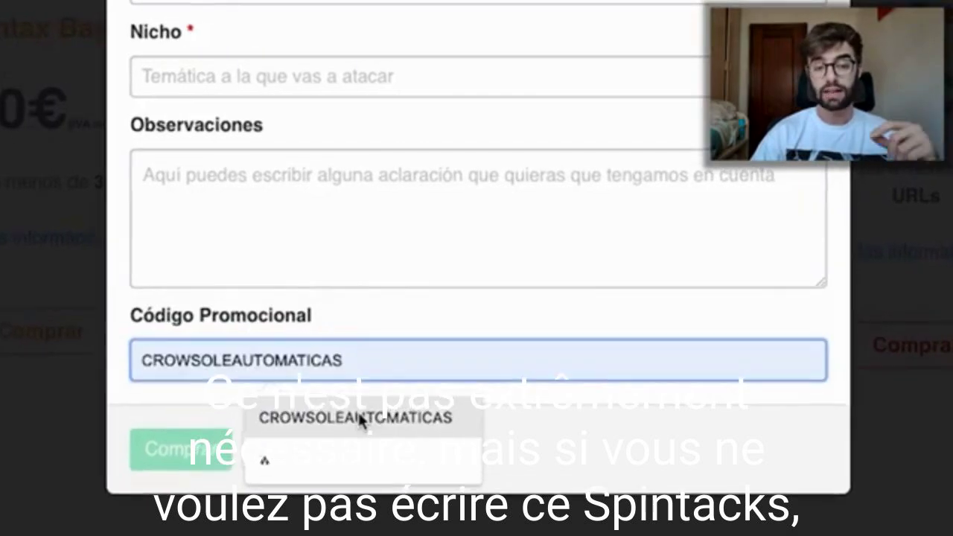
{"action": "left_click", "coordinate": [358, 412]}
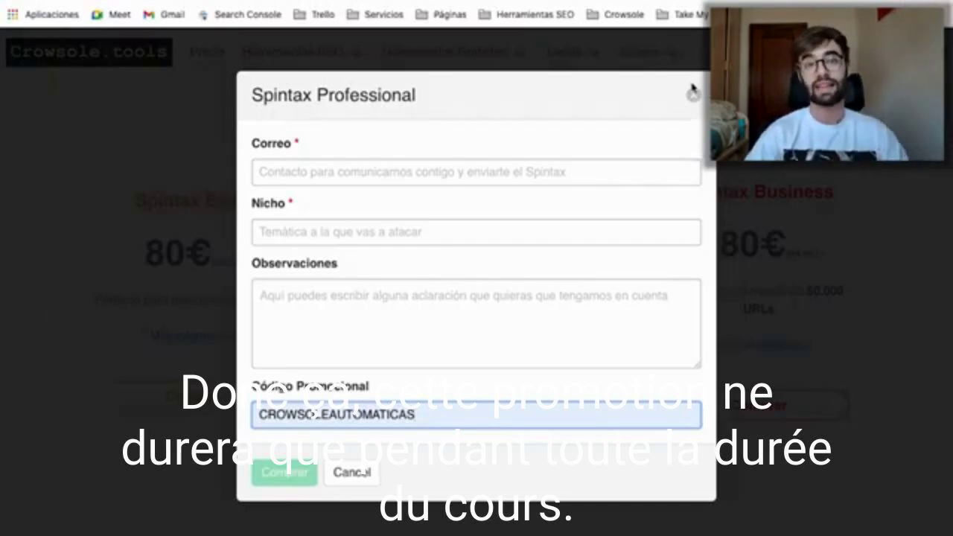
{"action": "left_click", "coordinate": [693, 93]}
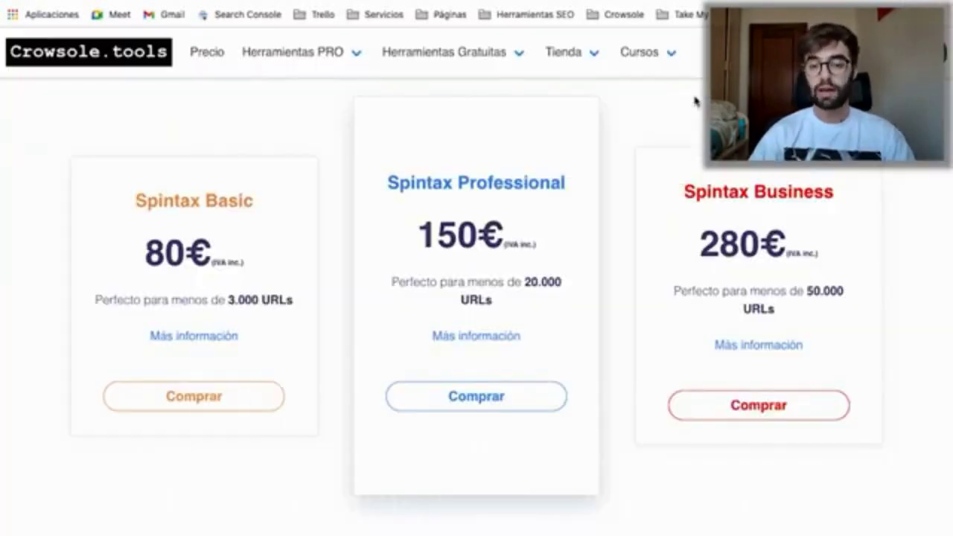